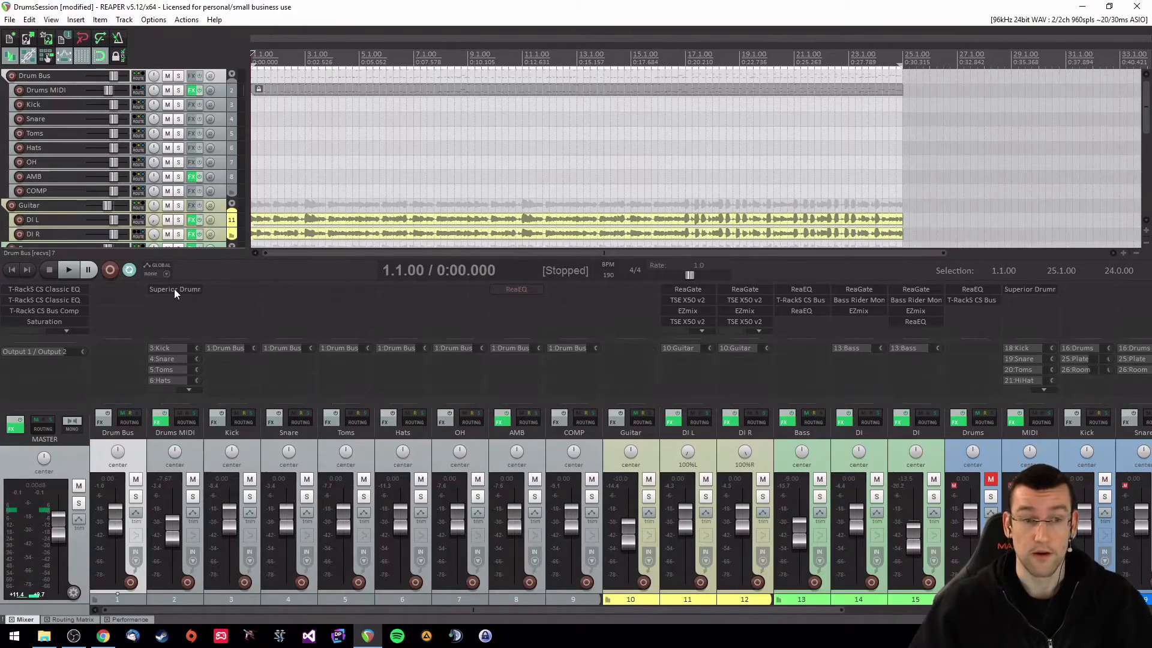
# Examine the mixer of the Superior Drummer instrument on the Drums MIDI track, then close the plugin window
pyautogui.click(174, 289)
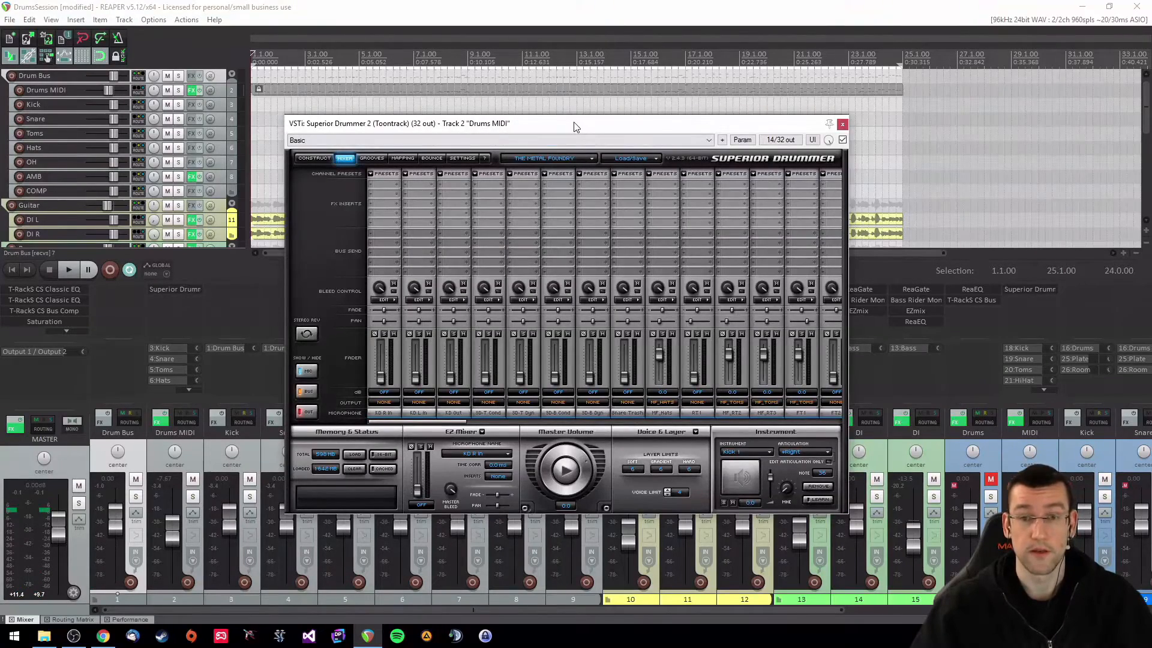
pyautogui.moveTo(414, 422)
pyautogui.mouseDown()
pyautogui.moveTo(773, 408)
pyautogui.moveTo(402, 422)
pyautogui.mouseUp()
pyautogui.click(842, 123)
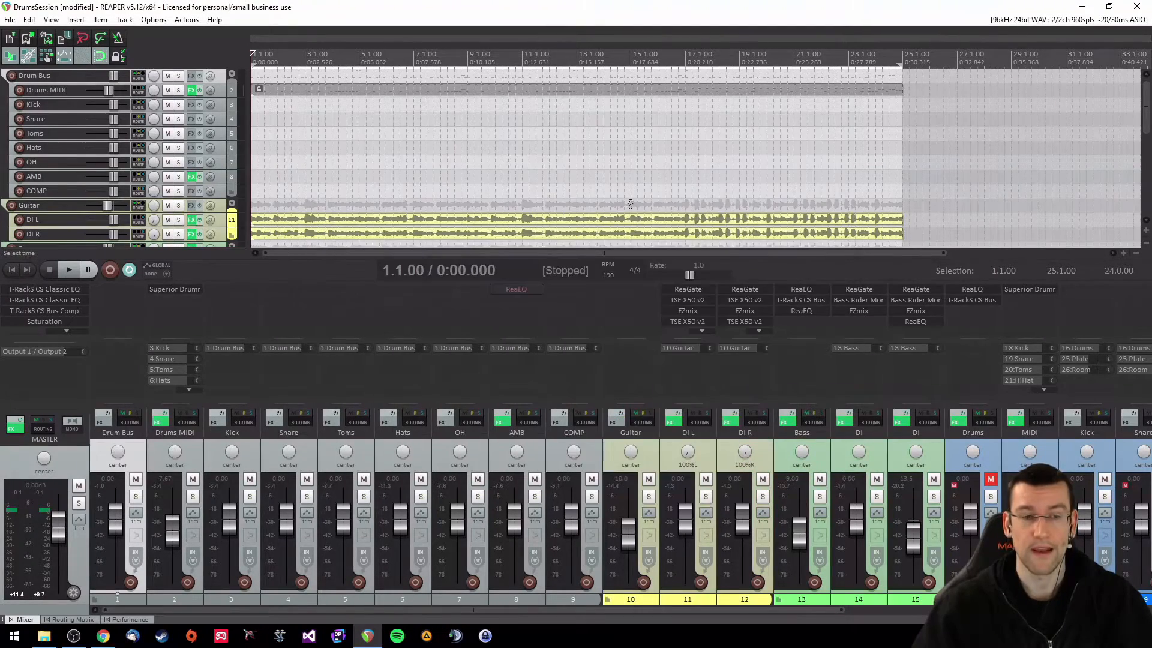
# Solo the Drum Bus track and play the dry drum mix twice from the start of the project
pyautogui.click(136, 498)
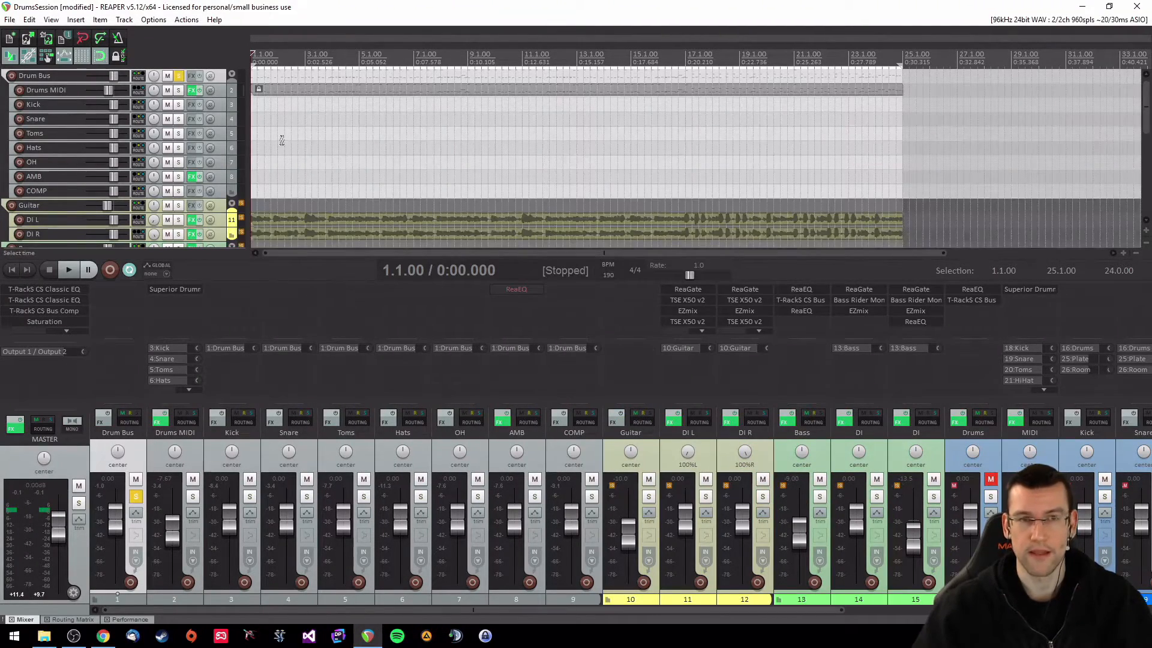
pyautogui.click(254, 105)
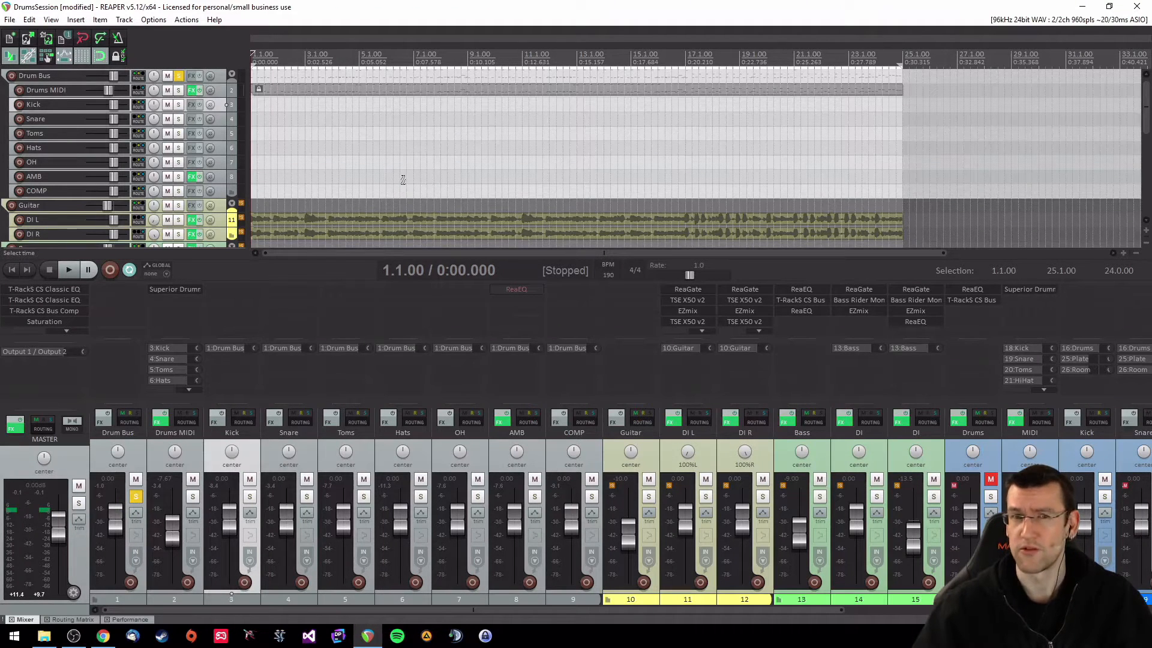
pyautogui.press('space')
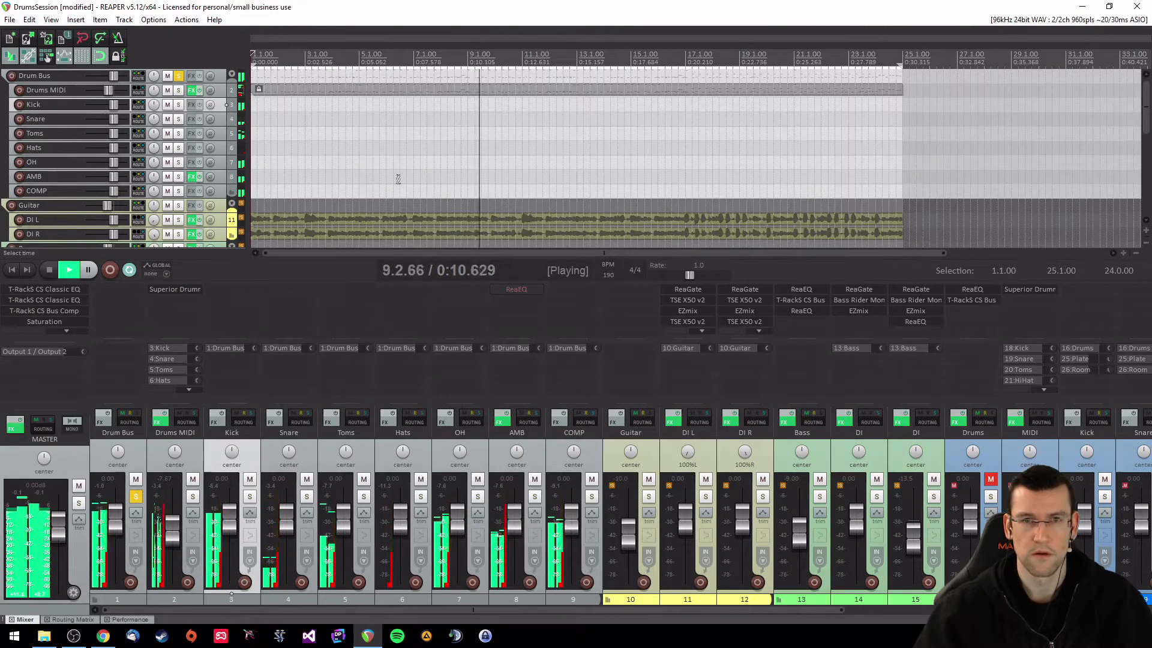
pyautogui.press('space')
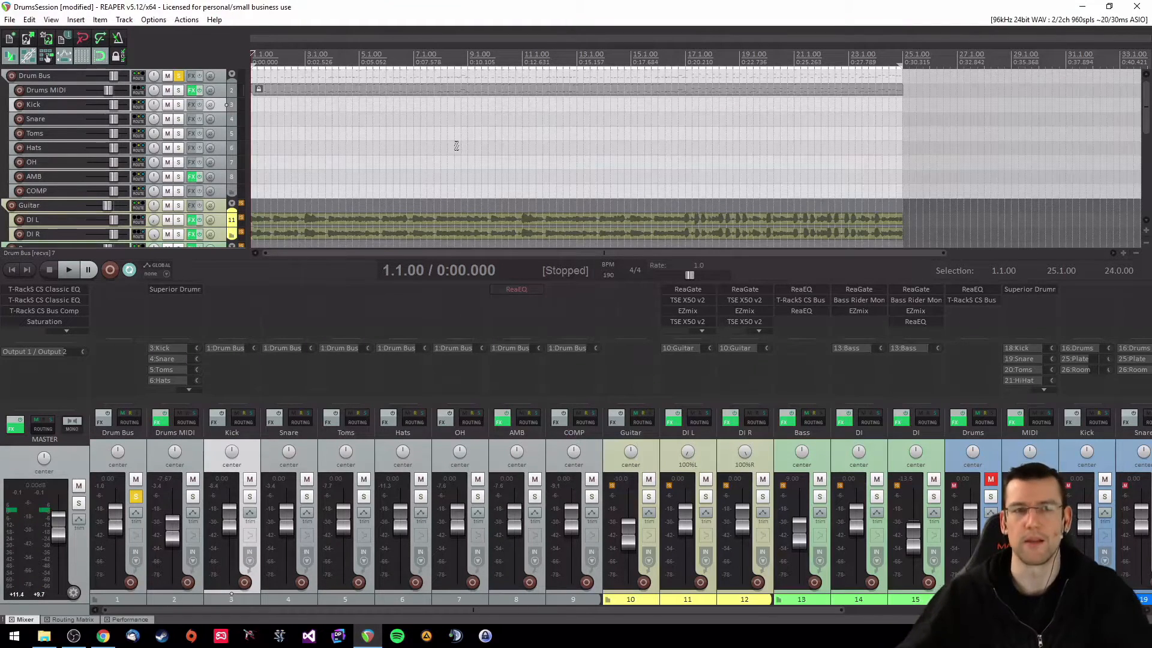
pyautogui.press('space')
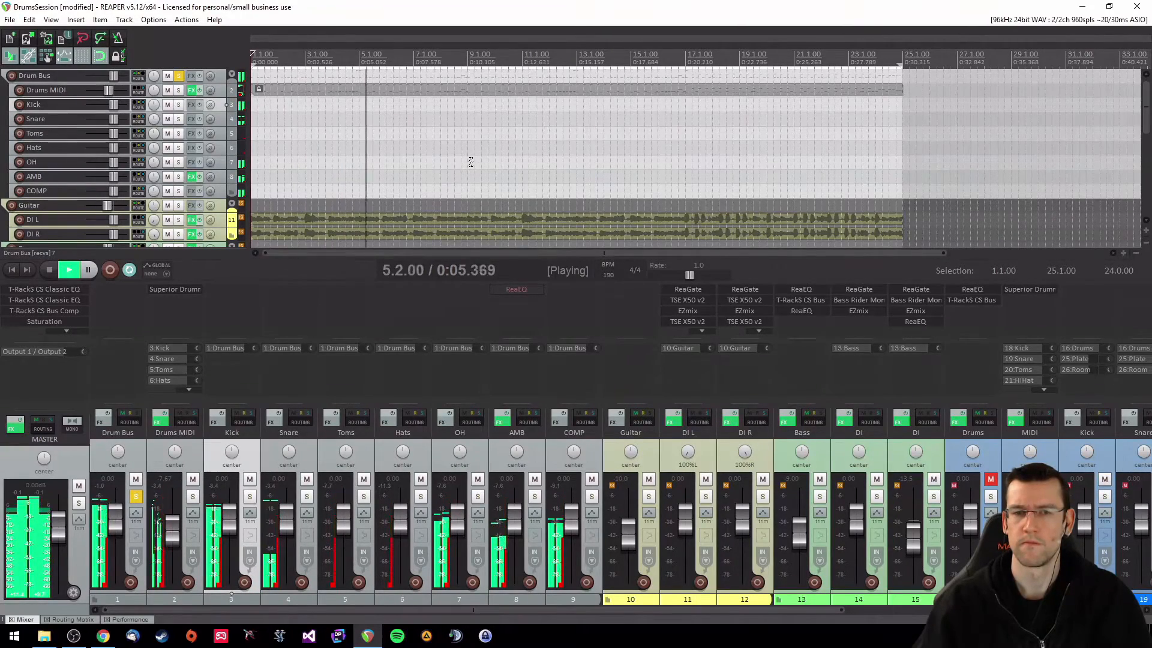
pyautogui.press('space')
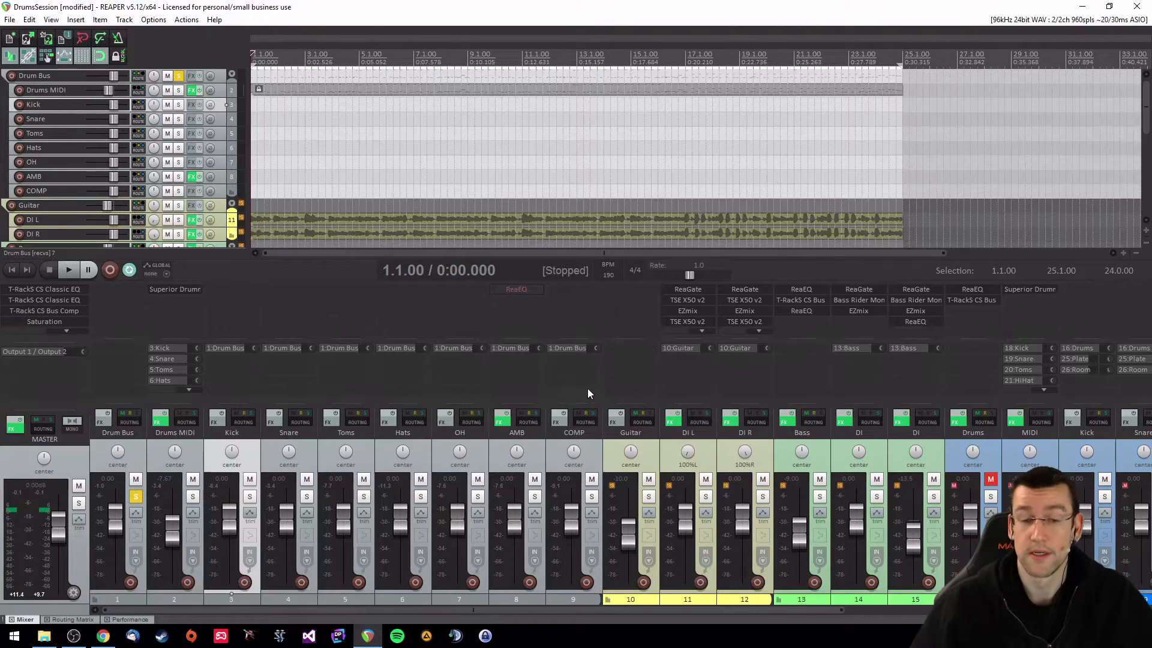
pyautogui.click(195, 463)
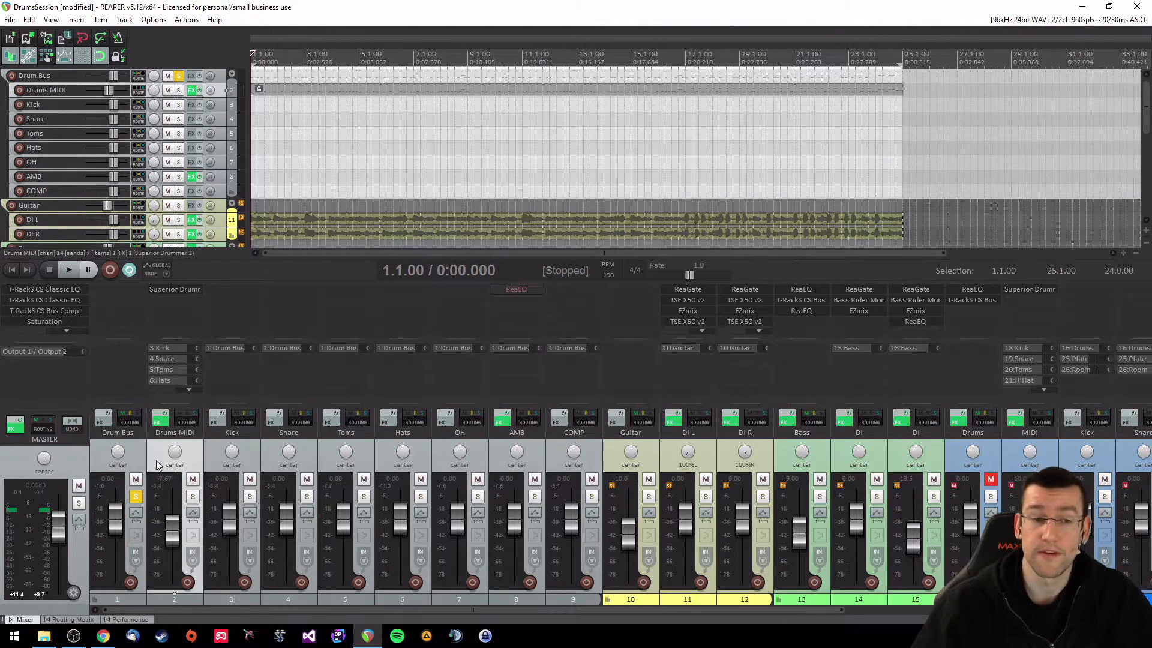
pyautogui.click(137, 457)
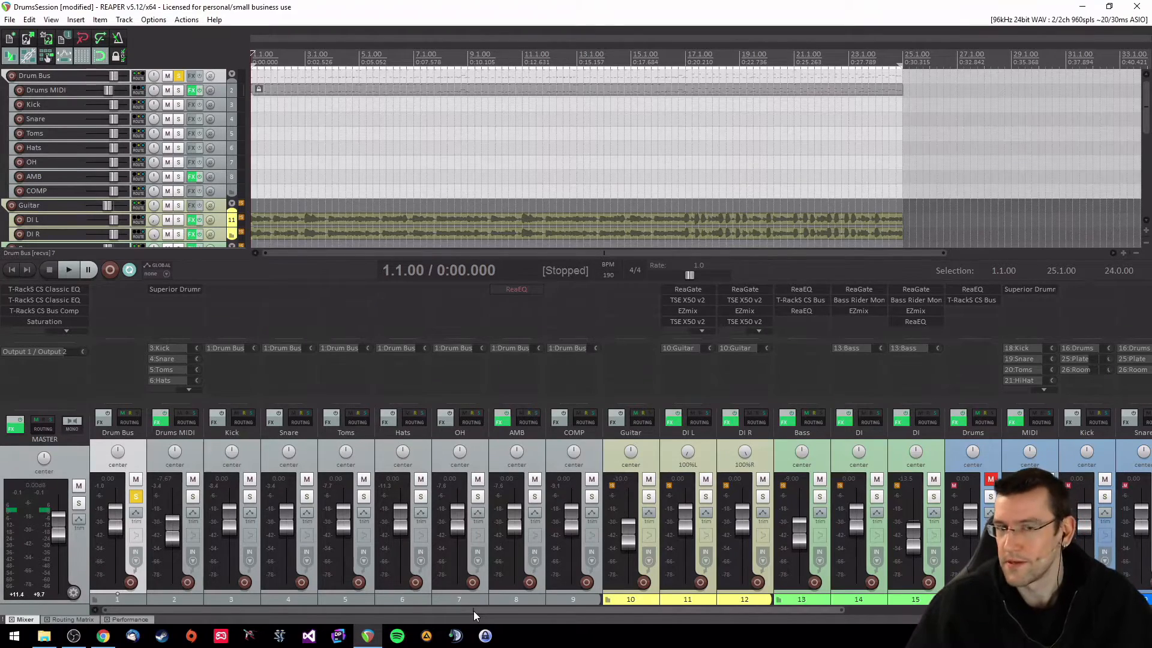
# Insert two new tracks directly after the COMP track
pyautogui.moveTo(473, 611); pyautogui.dragTo(506, 603)
pyautogui.hscroll(1, 502, 558)
pyautogui.click(491, 465)
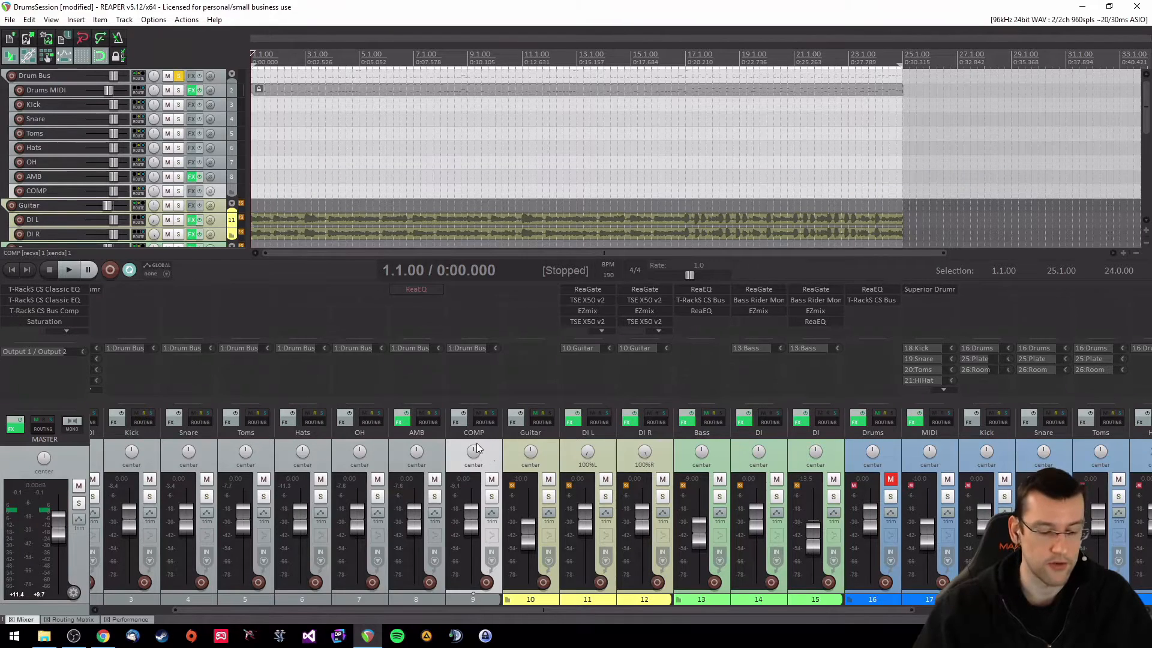
pyautogui.hotkey('ctrl', 't')
pyautogui.hotkey('ctrl', 't')
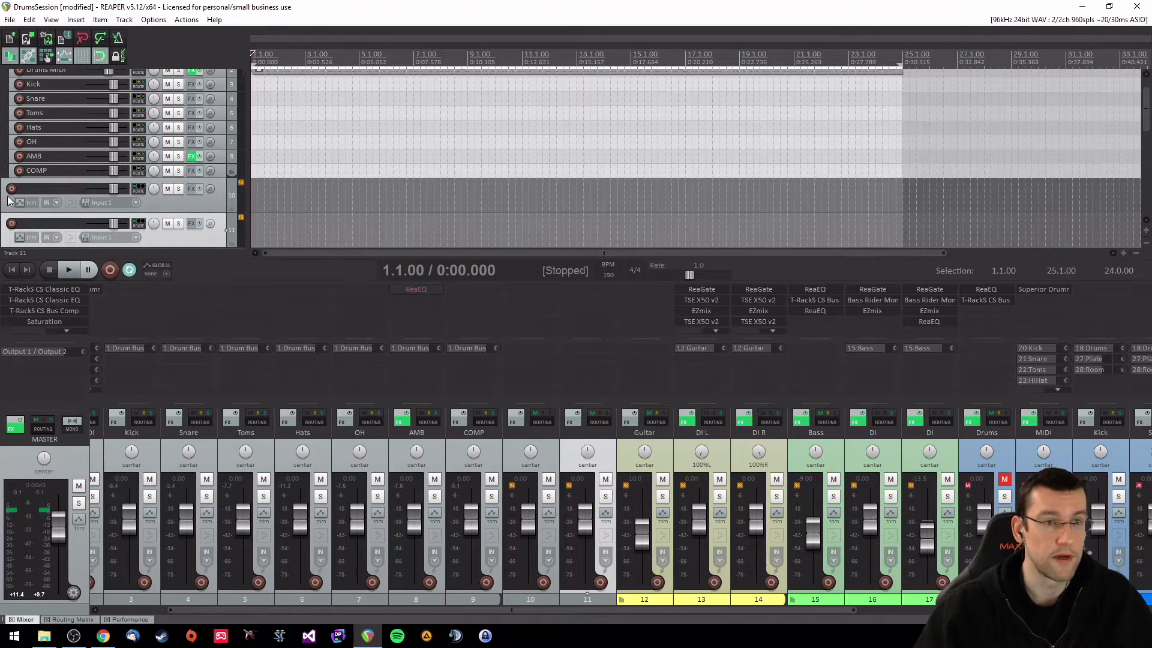
# Include both new tracks in the Drum Bus folder and reduce their height to match the other drum tracks
pyautogui.moveTo(8, 200); pyautogui.dragTo(31, 174)
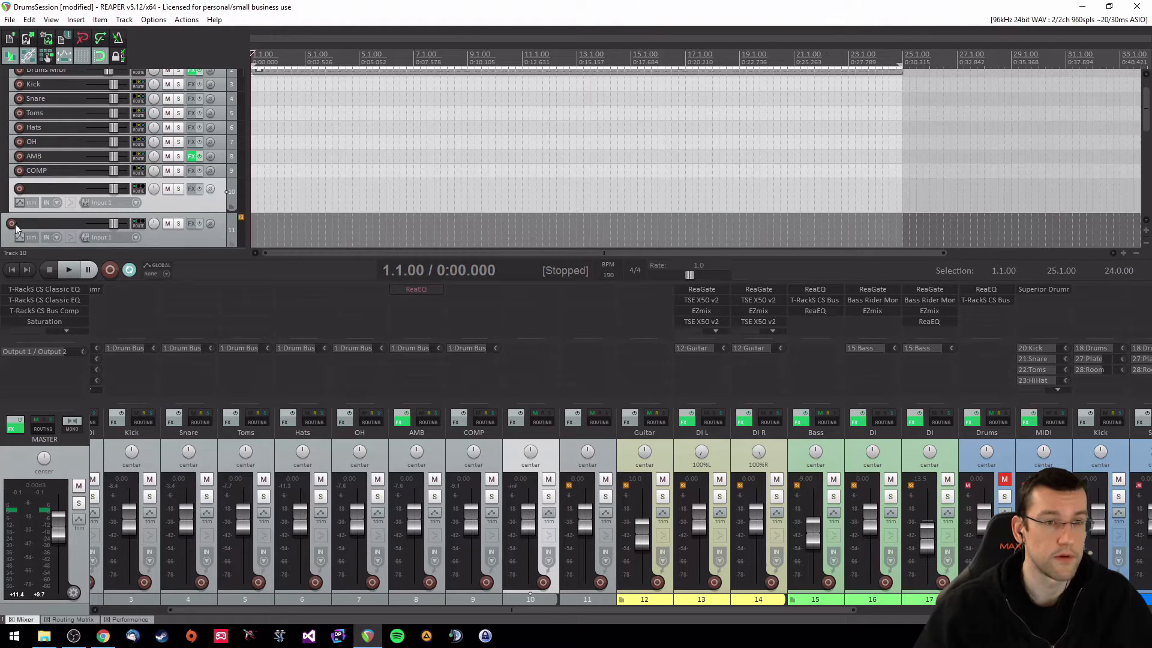
pyautogui.moveTo(9, 240); pyautogui.dragTo(36, 210)
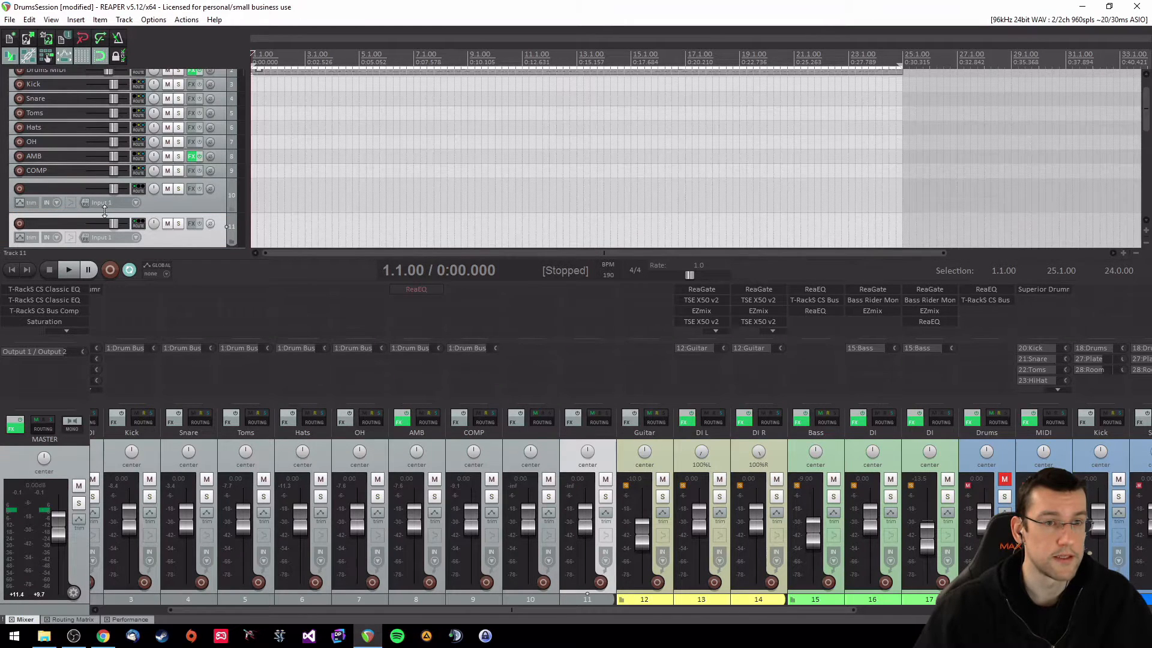
pyautogui.moveTo(106, 210); pyautogui.dragTo(114, 184)
pyautogui.moveTo(69, 222); pyautogui.dragTo(63, 192)
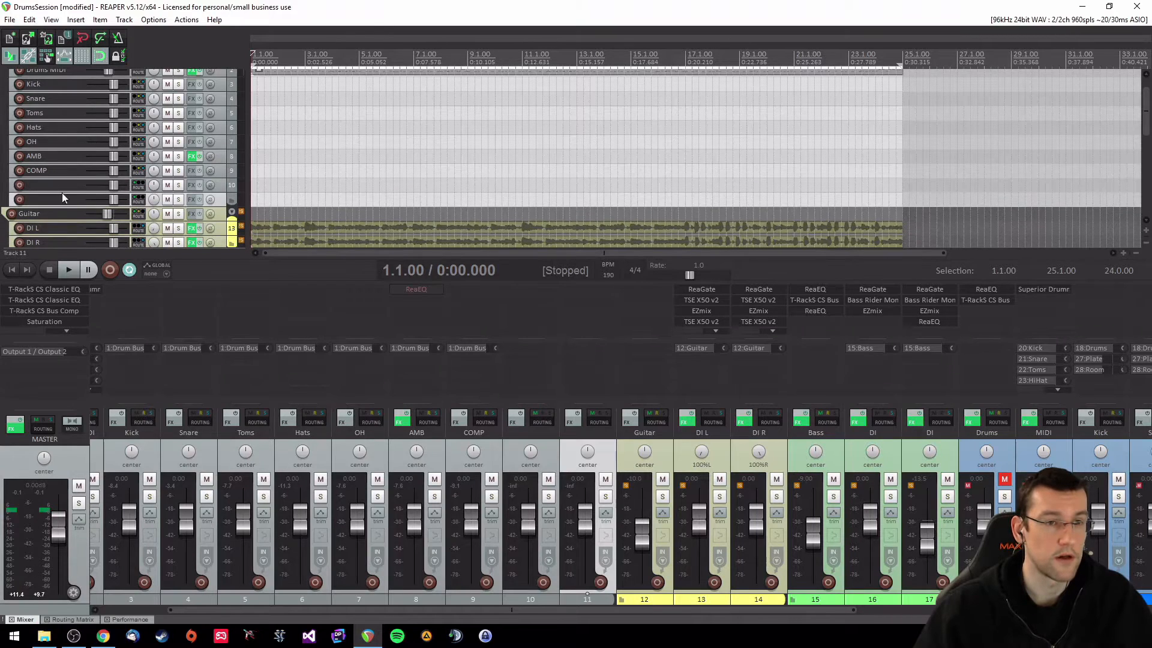
# Name the two new tracks Plate and Room
pyautogui.click(60, 185)
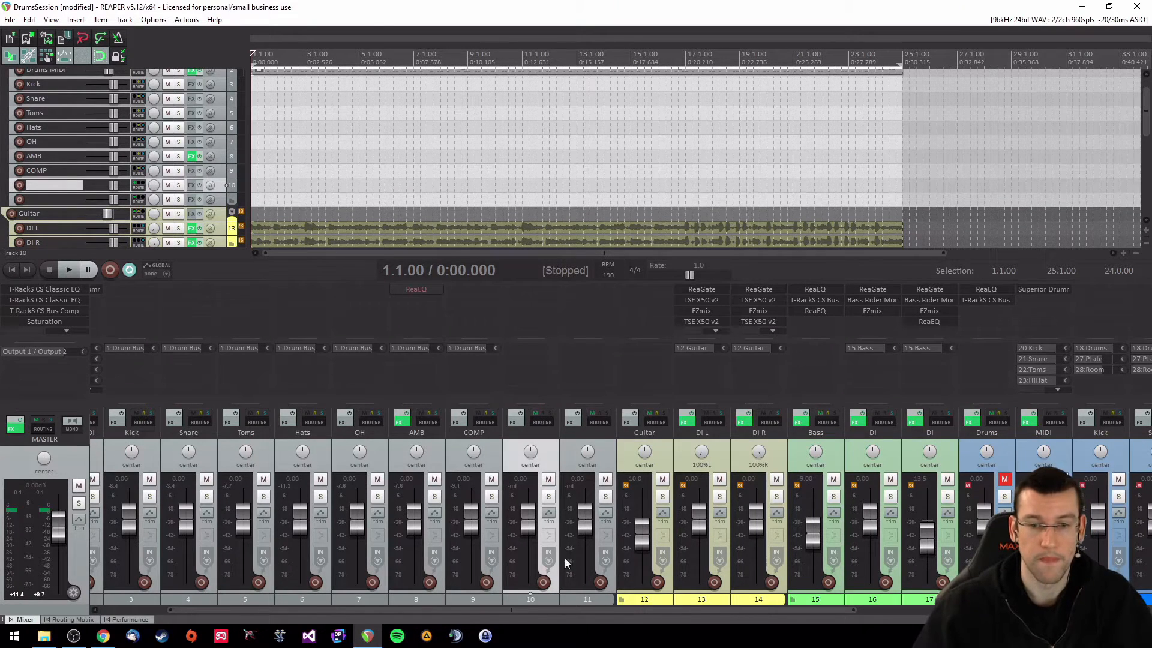
pyautogui.moveTo(503, 610); pyautogui.dragTo(175, 607)
pyautogui.doubleClick(49, 185)
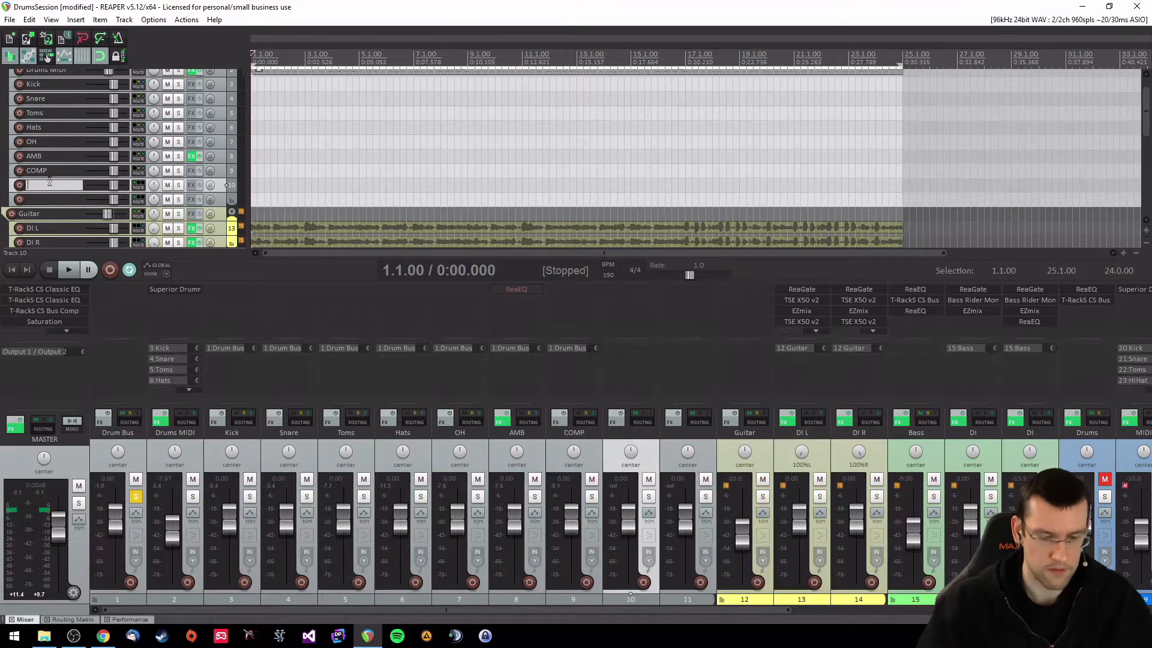
pyautogui.write('Plate')
pyautogui.press('Return')
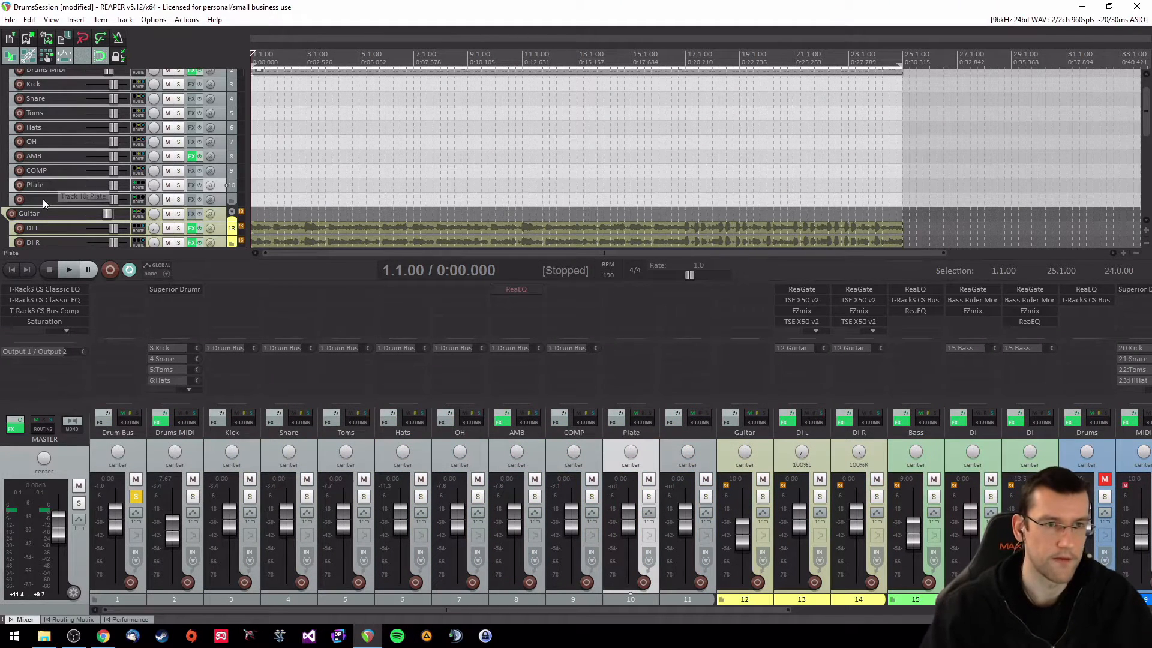
pyautogui.doubleClick(49, 198)
pyautogui.write('Roo')
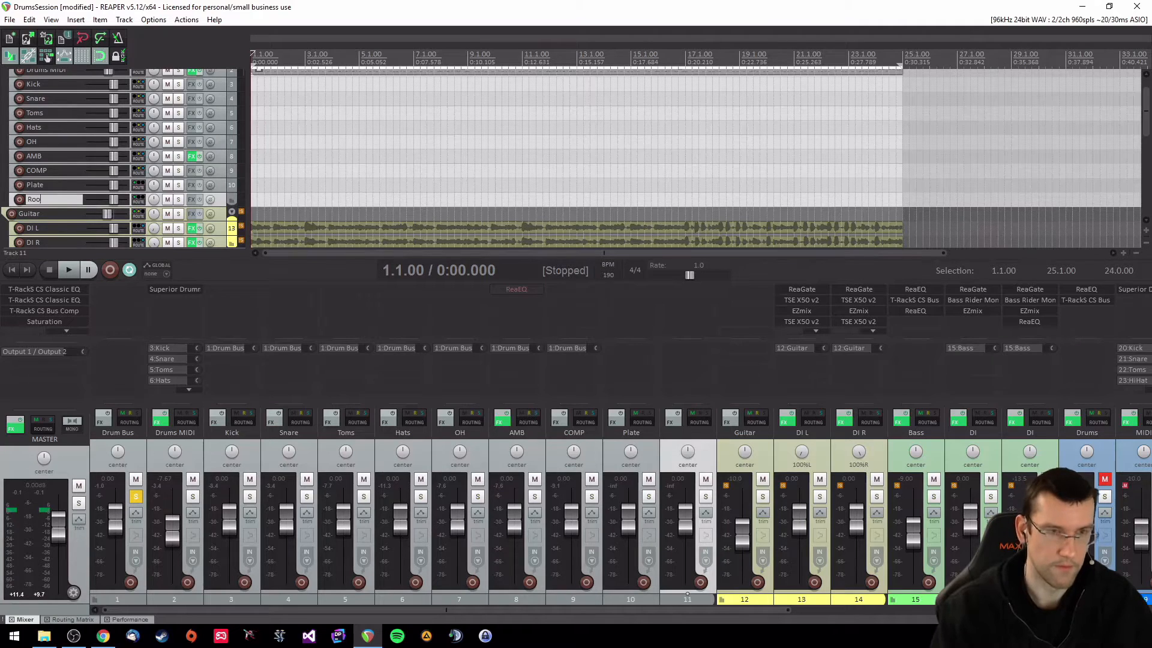
pyautogui.write('m')
pyautogui.press('Return')
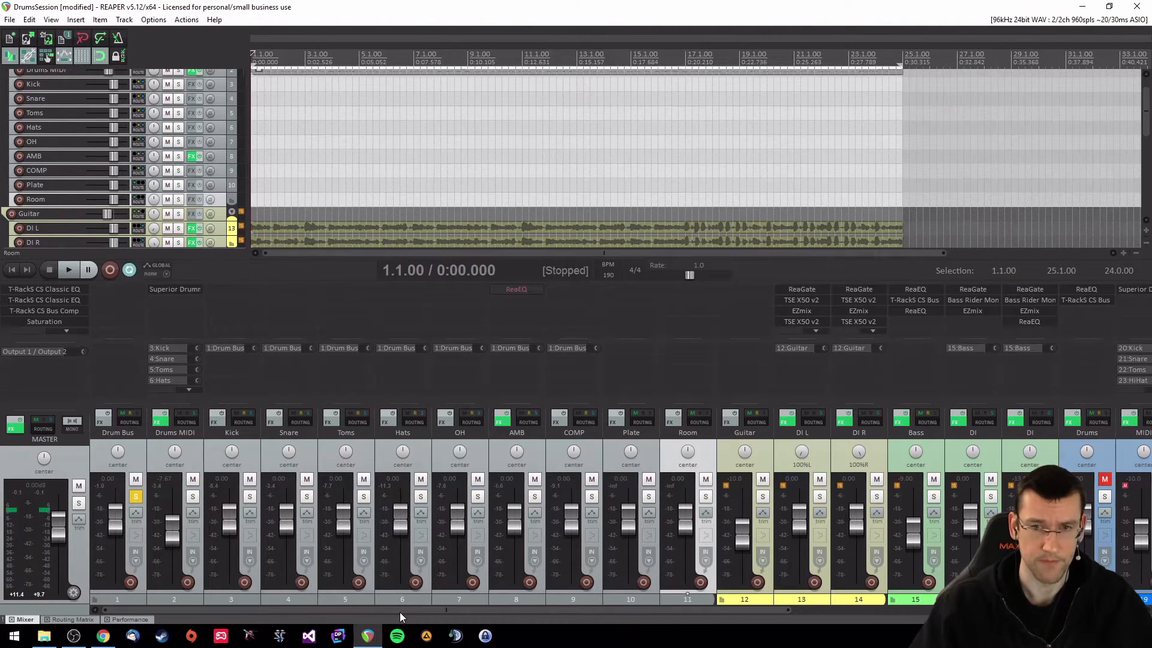
# Copy the T-RackS CS CSR reverbs from the blue Drums group's Plate and Room tracks onto the new Plate and Room tracks
pyautogui.moveTo(399, 612); pyautogui.dragTo(809, 591)
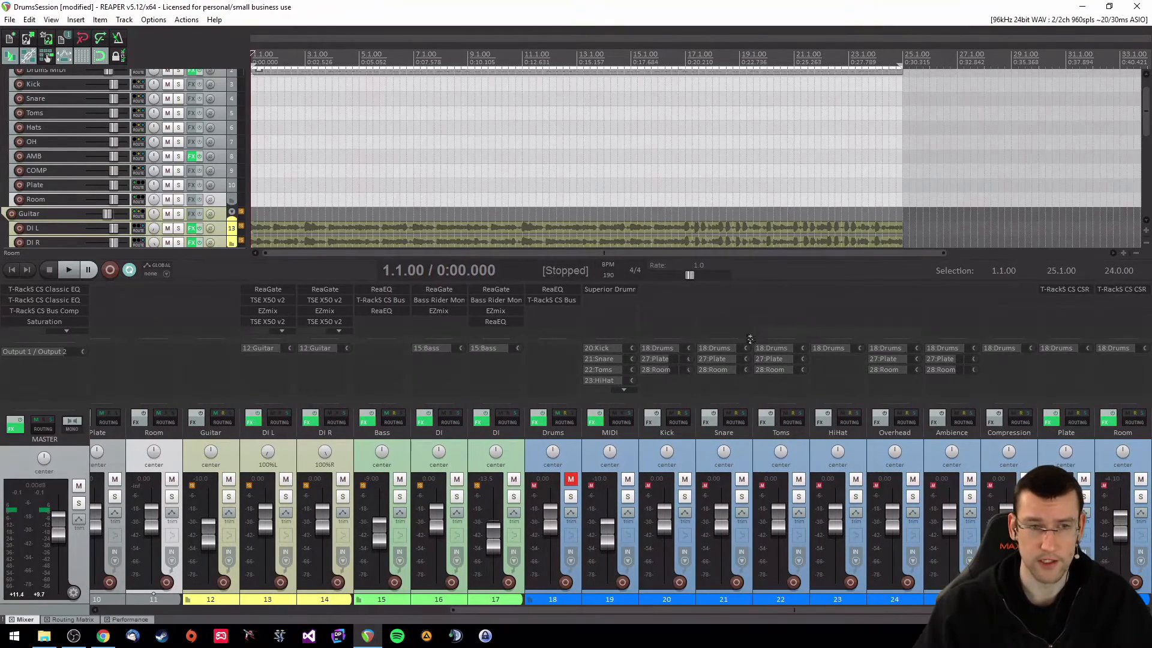
pyautogui.moveTo(677, 608); pyautogui.dragTo(650, 609)
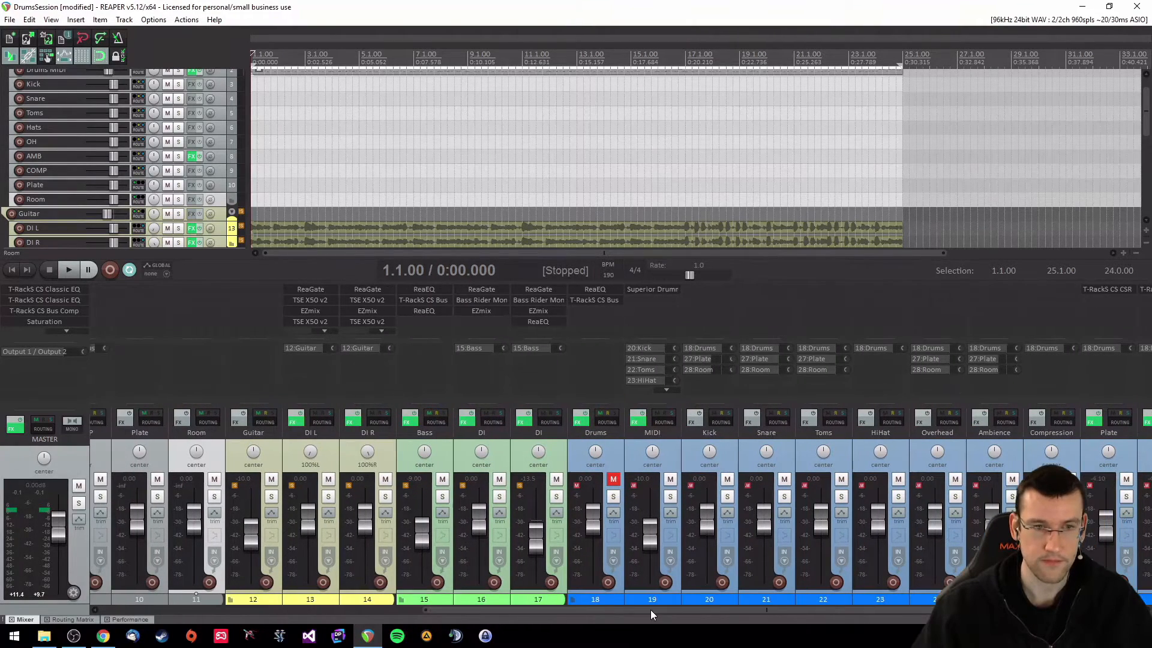
pyautogui.moveTo(1107, 288); pyautogui.dragTo(142, 286)
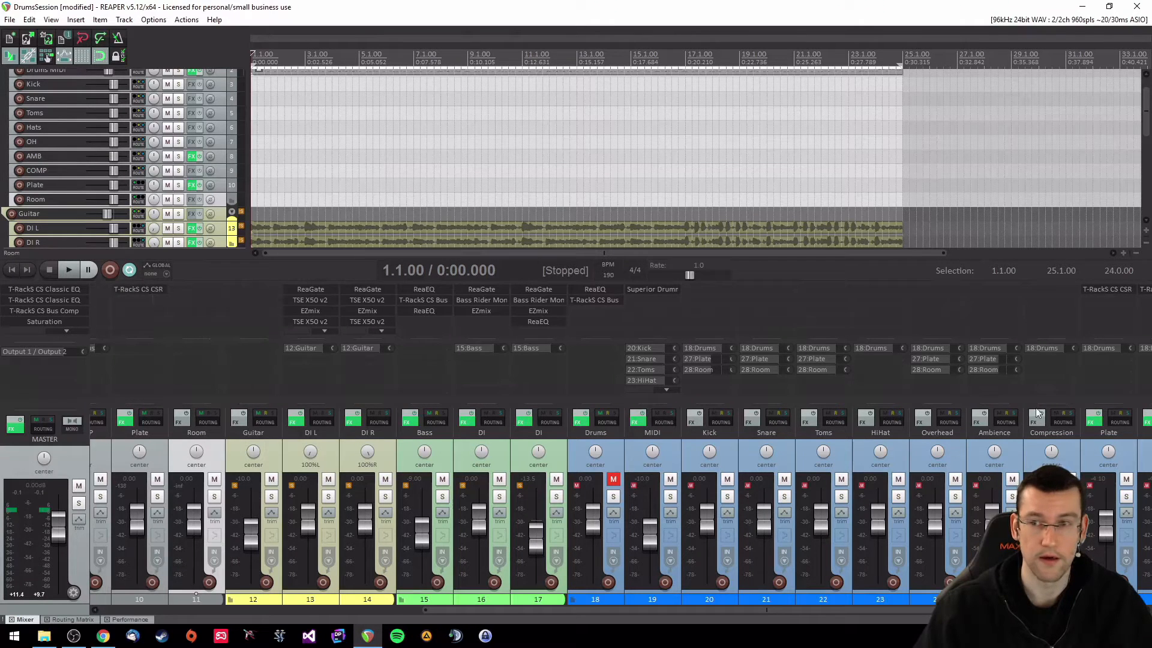
pyautogui.moveTo(1144, 294); pyautogui.dragTo(191, 293)
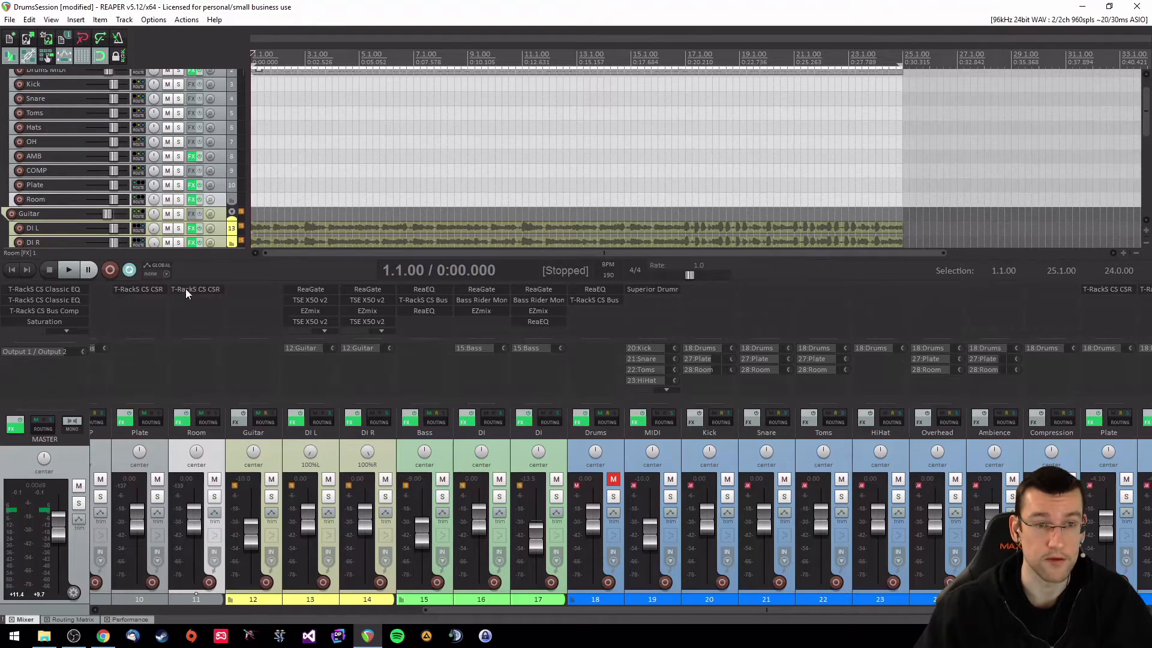
# Open the CSR Plate and CSR Room reverbs of the new tracks and arrange their windows side by side
pyautogui.moveTo(574, 611); pyautogui.dragTo(231, 591)
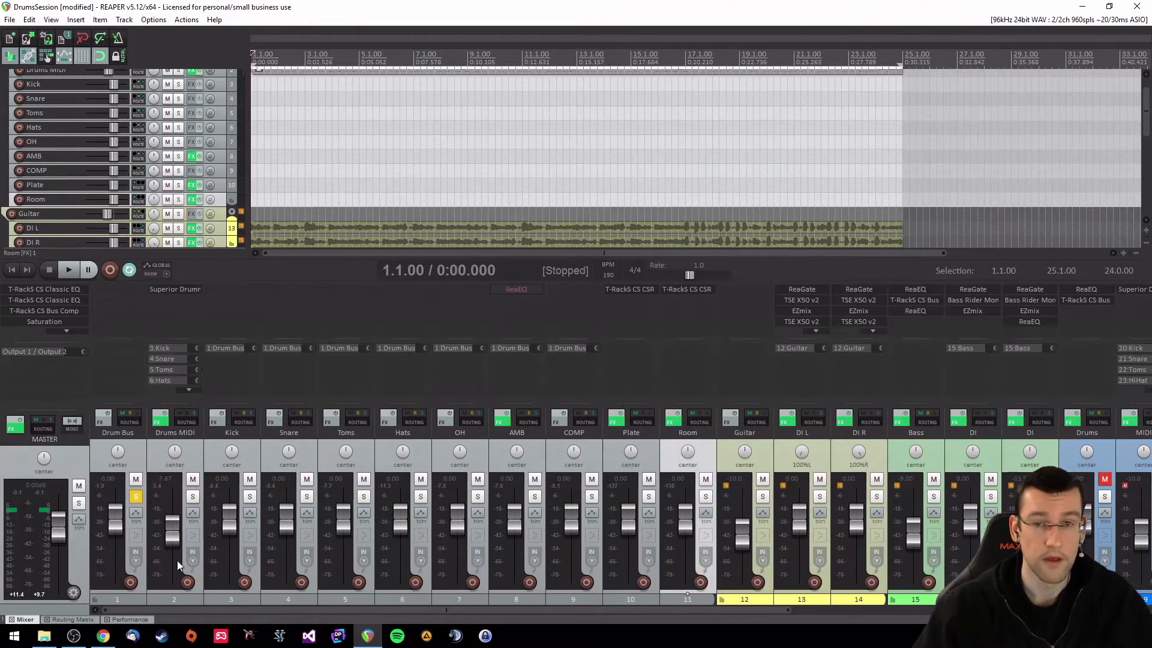
pyautogui.click(634, 290)
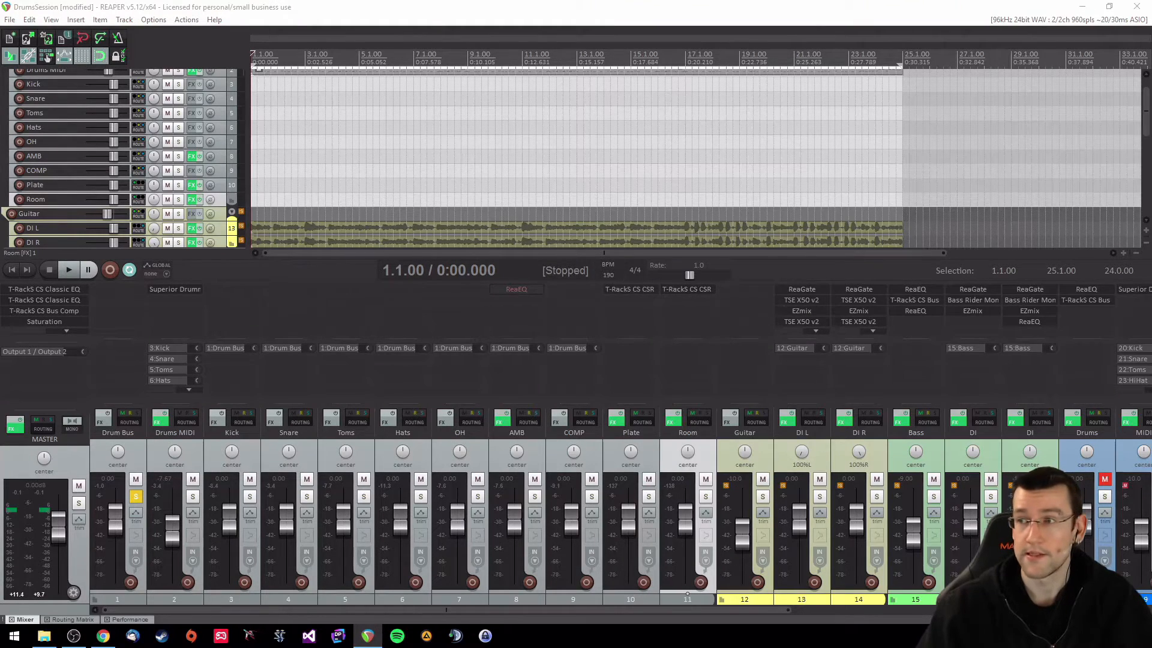
pyautogui.moveTo(281, 91); pyautogui.dragTo(201, 58)
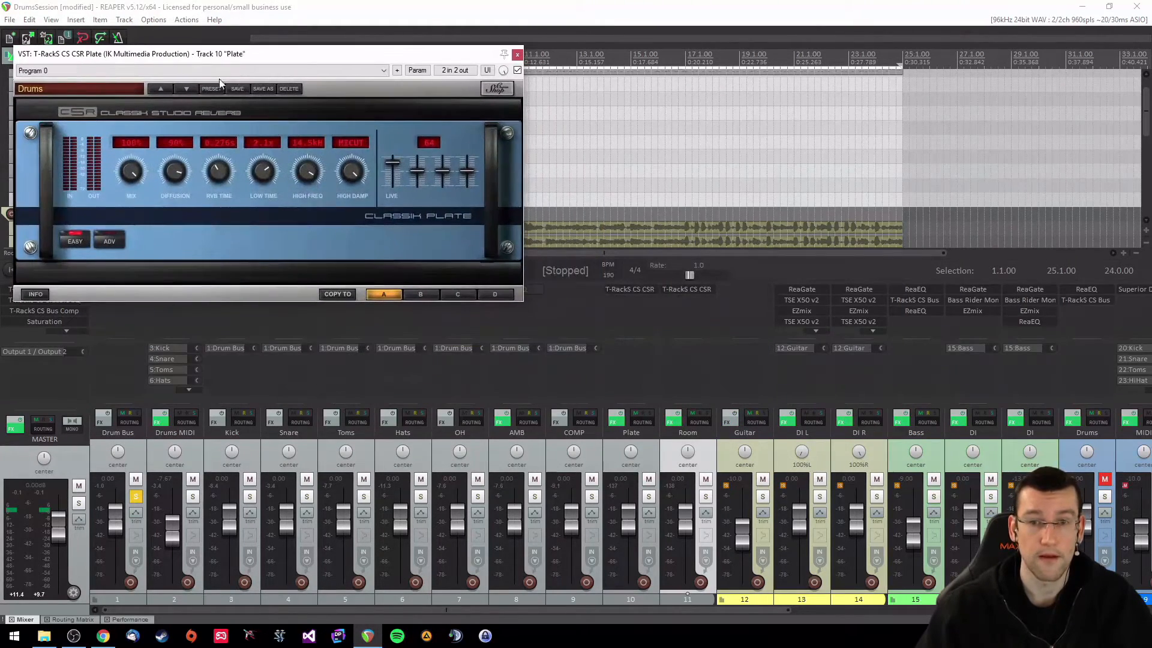
pyautogui.click(684, 290)
pyautogui.moveTo(379, 67); pyautogui.dragTo(919, 60)
pyautogui.moveTo(393, 55); pyautogui.dragTo(418, 82)
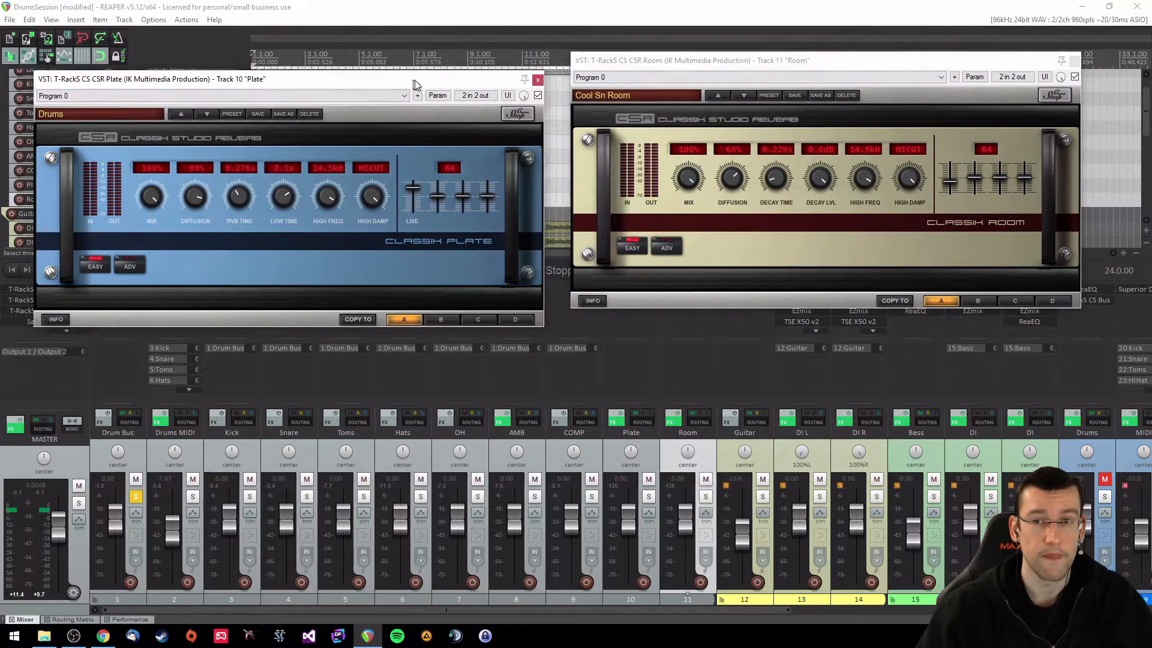
pyautogui.moveTo(770, 63); pyautogui.dragTo(778, 87)
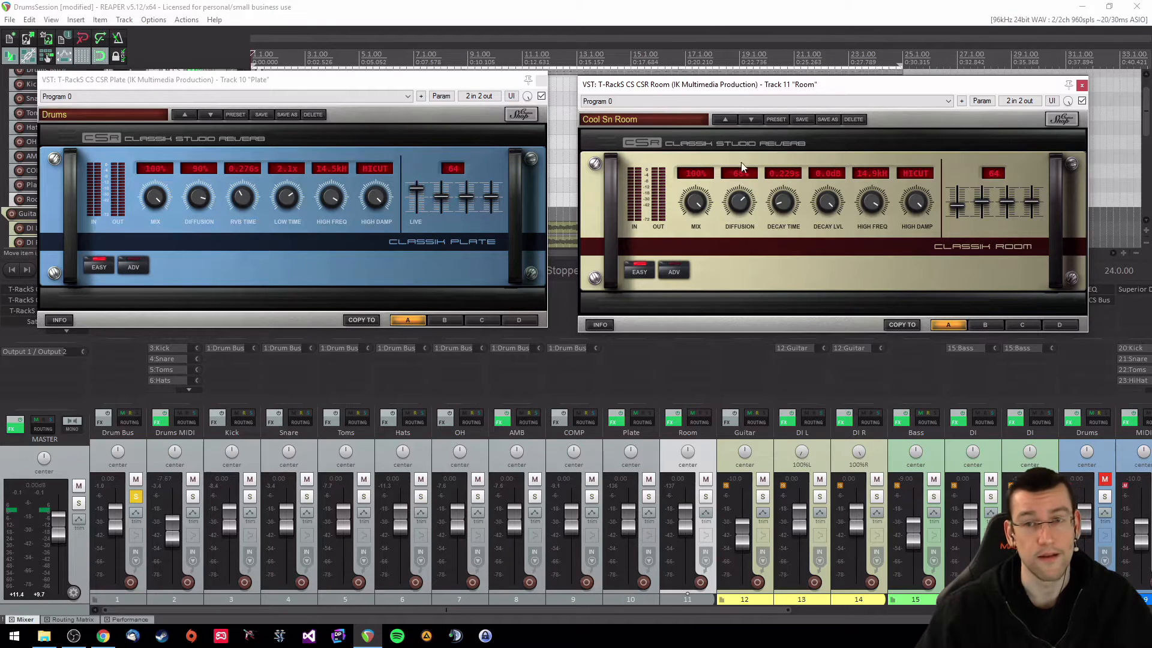
# Show the advanced controls of both reverbs and examine the Plate's Time, Reverb, Color, Reflec, Echo and I/O settings
pyautogui.click(674, 271)
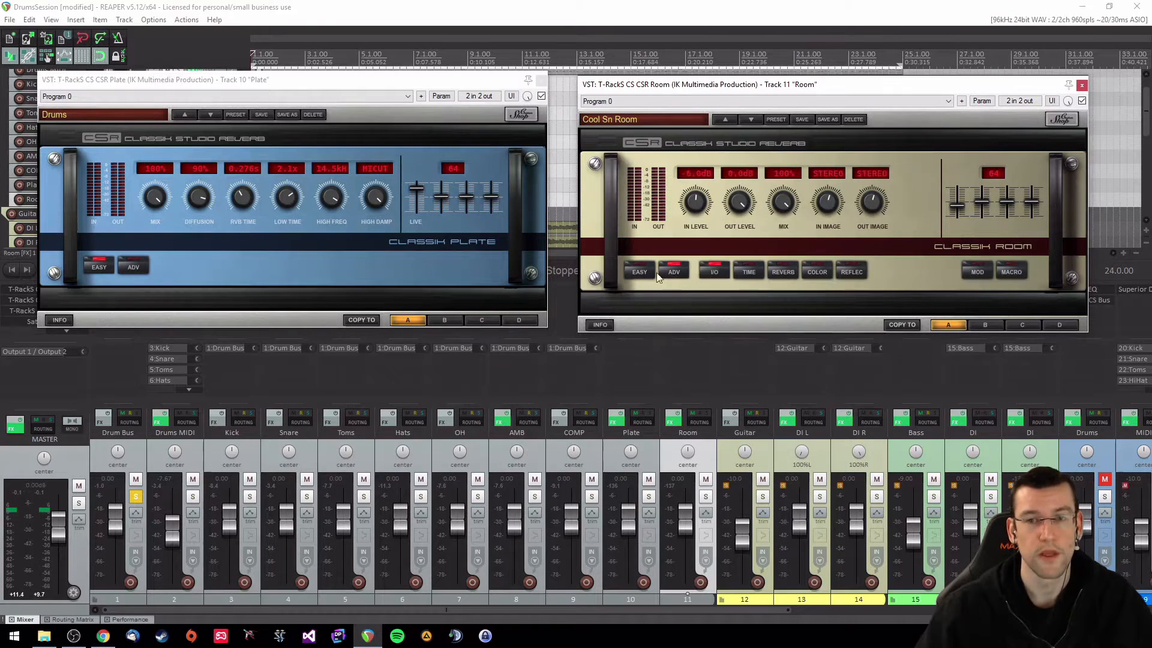
pyautogui.click(132, 267)
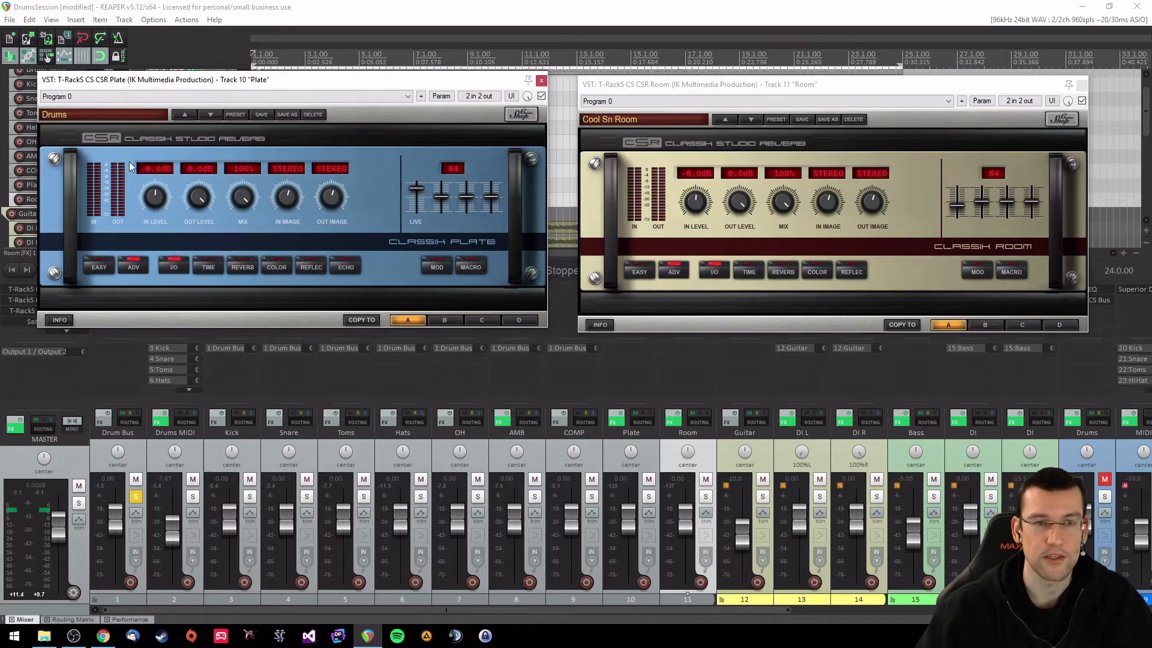
pyautogui.click(210, 268)
pyautogui.click(242, 268)
pyautogui.click(273, 267)
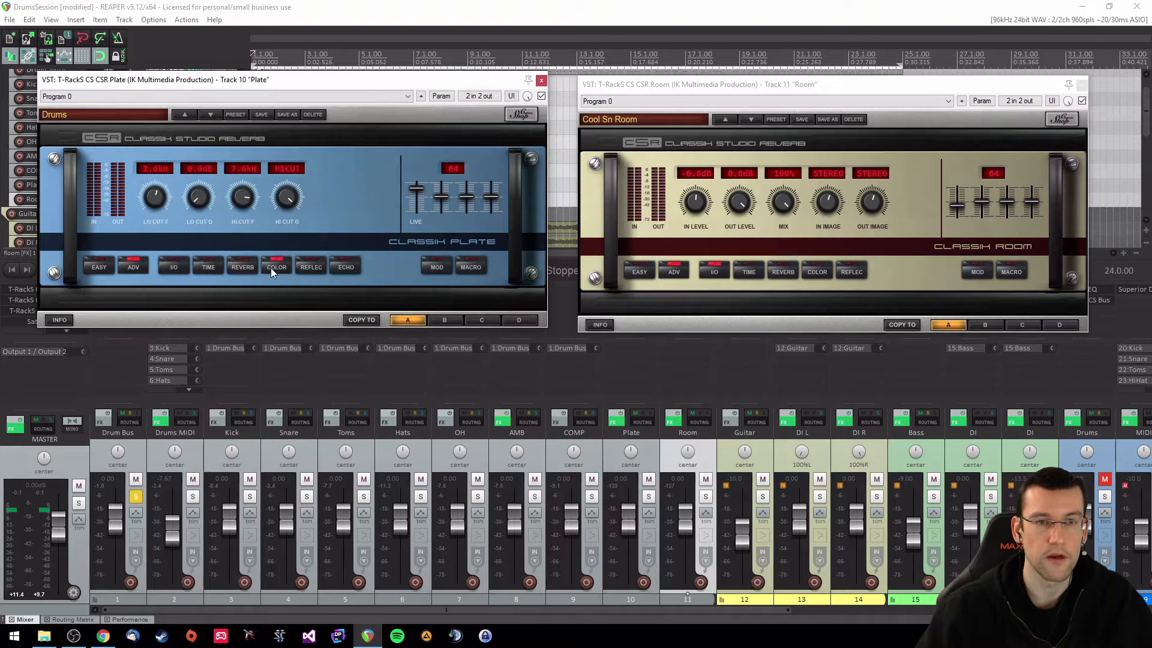
pyautogui.click(310, 266)
pyautogui.click(346, 266)
pyautogui.click(308, 267)
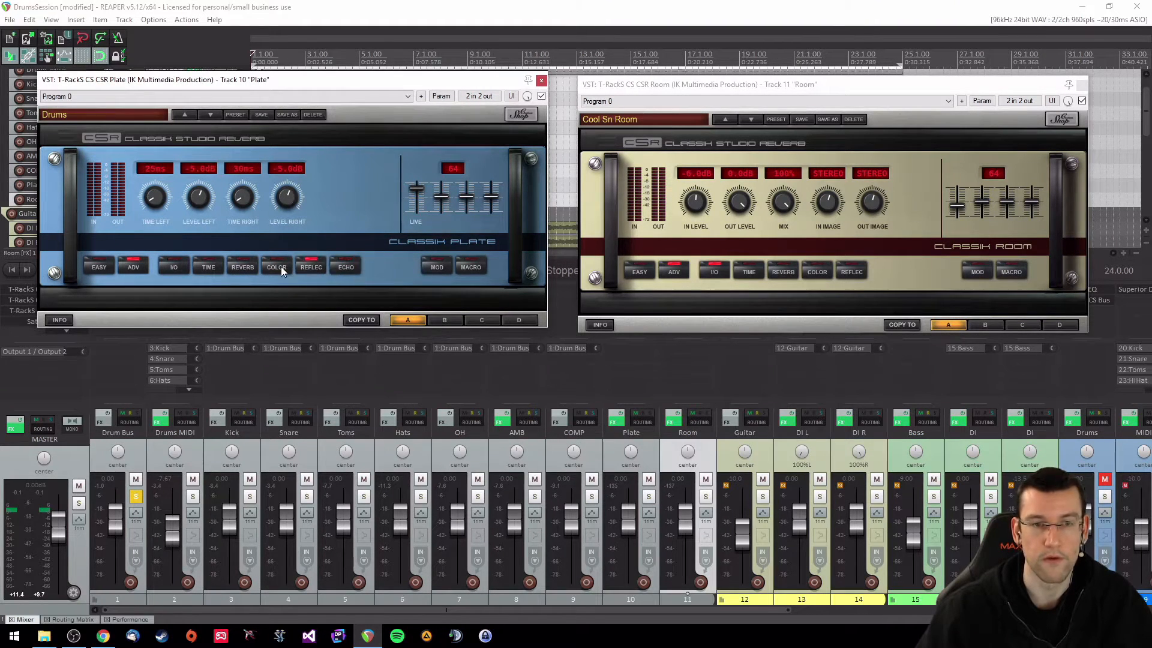
pyautogui.click(279, 267)
pyautogui.click(242, 268)
pyautogui.click(205, 265)
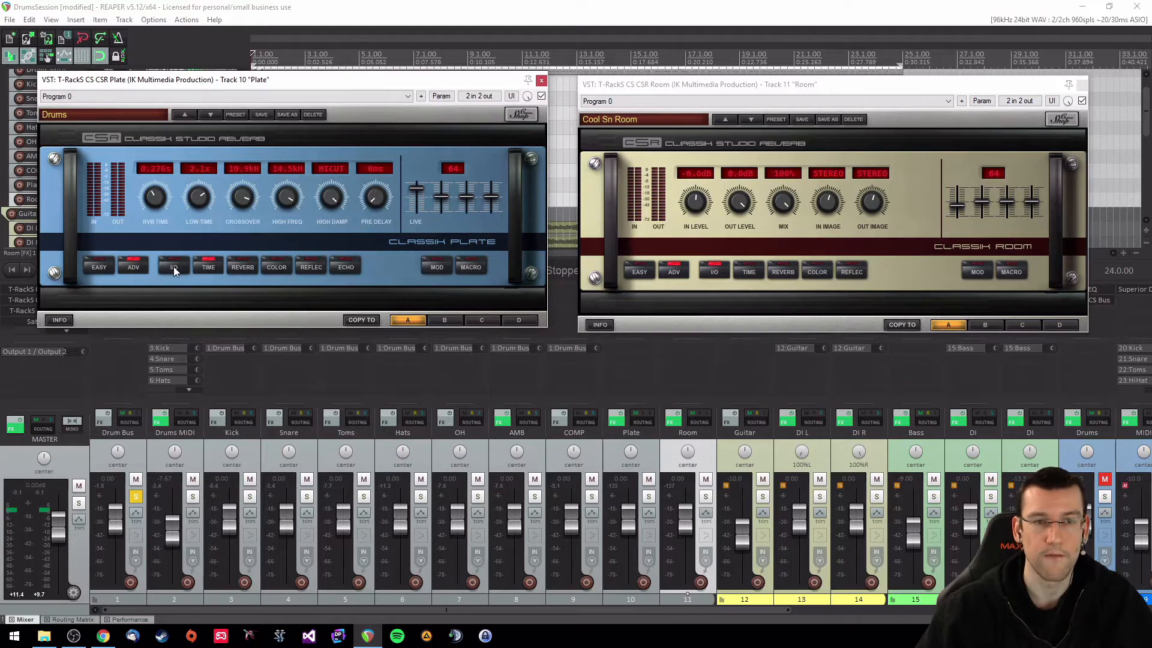
pyautogui.click(174, 268)
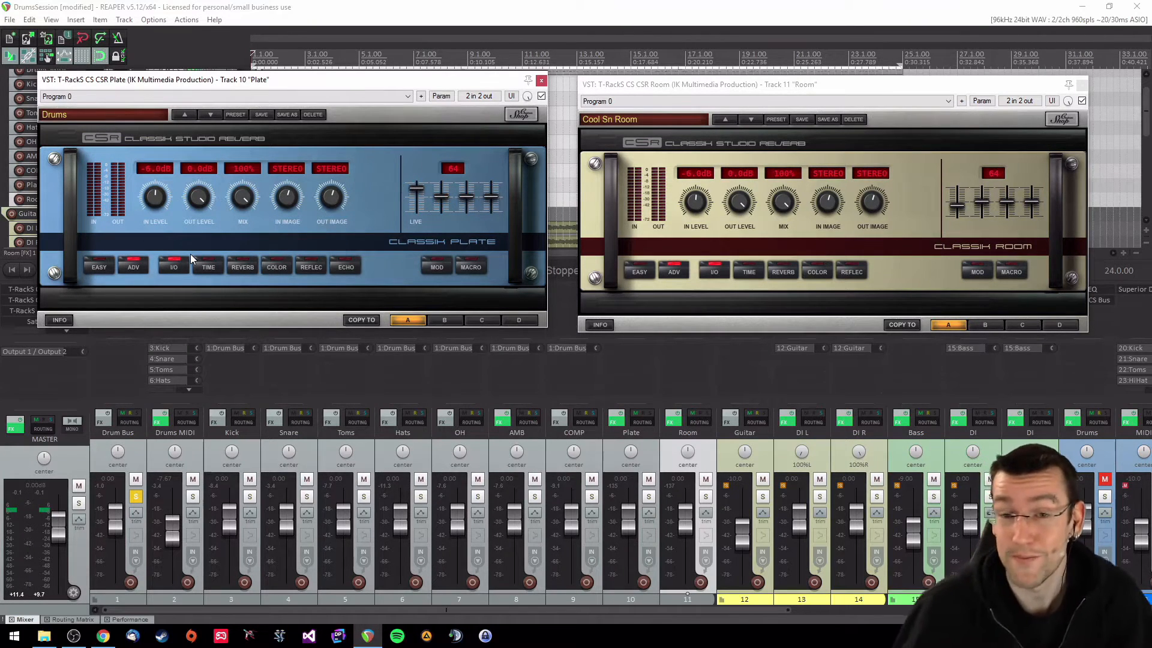
# Line up the CSR Room window with the CSR Plate window, and close both reverb windows
pyautogui.moveTo(769, 91); pyautogui.dragTo(768, 88)
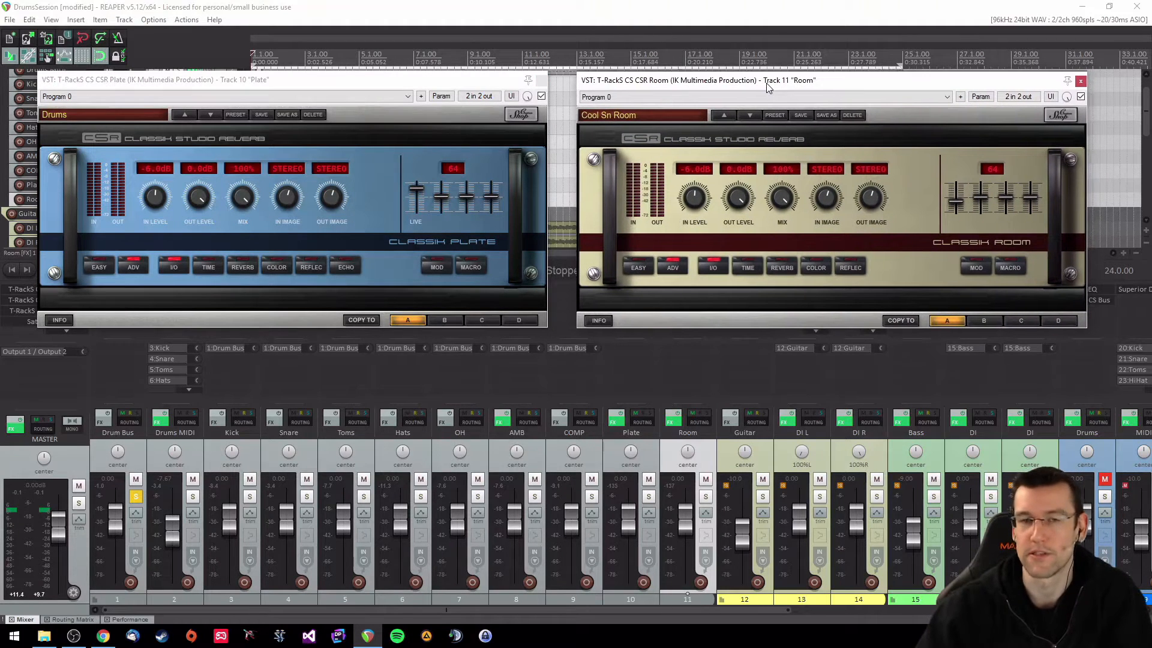
pyautogui.click(369, 81)
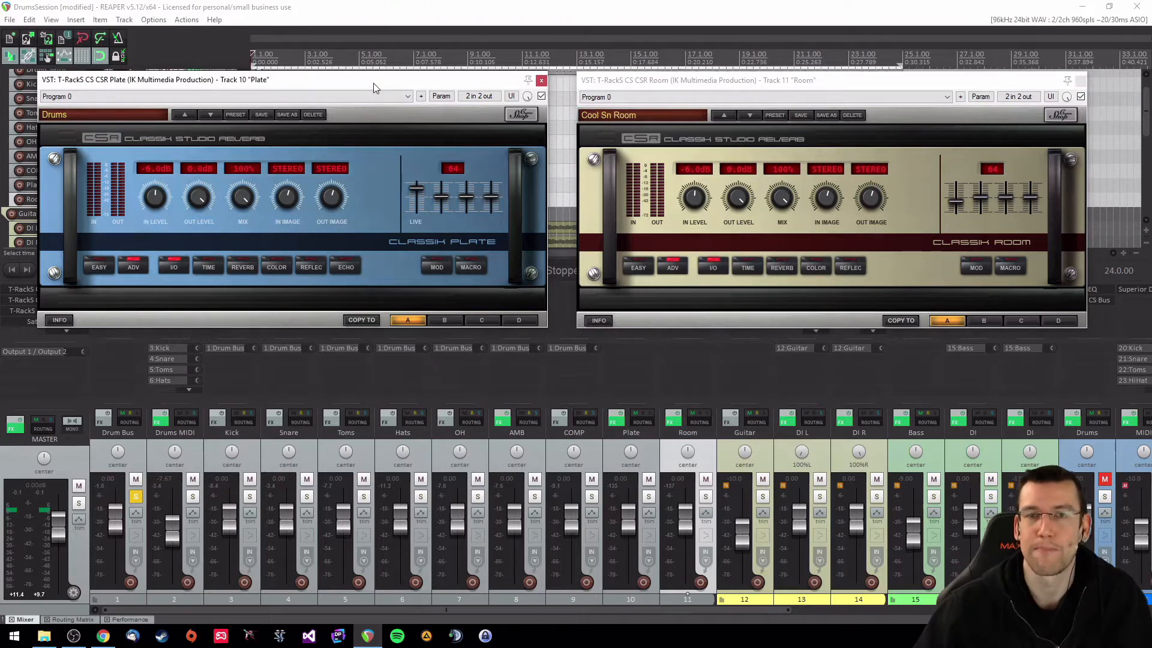
pyautogui.click(665, 84)
pyautogui.click(396, 79)
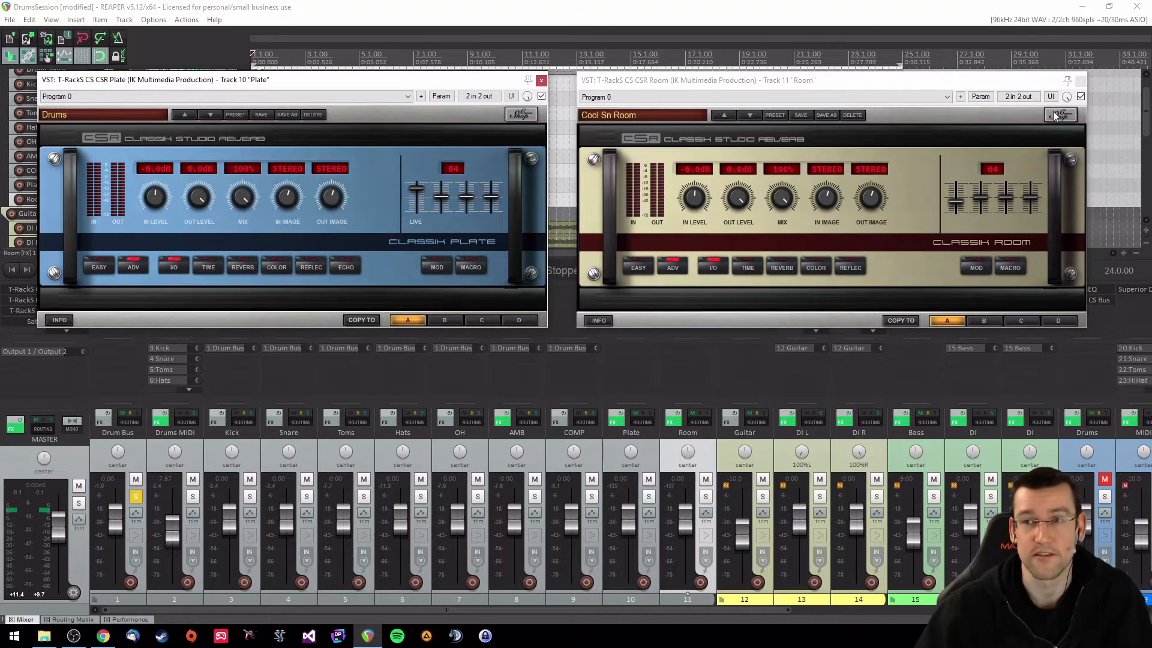
pyautogui.click(1081, 80)
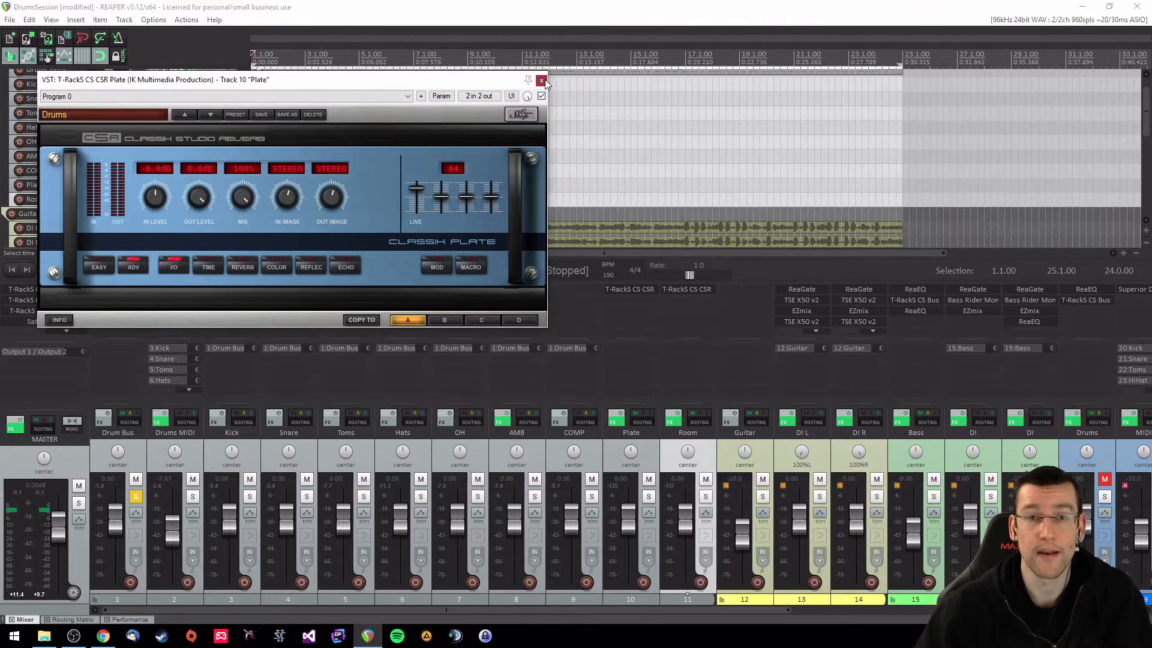
pyautogui.click(541, 81)
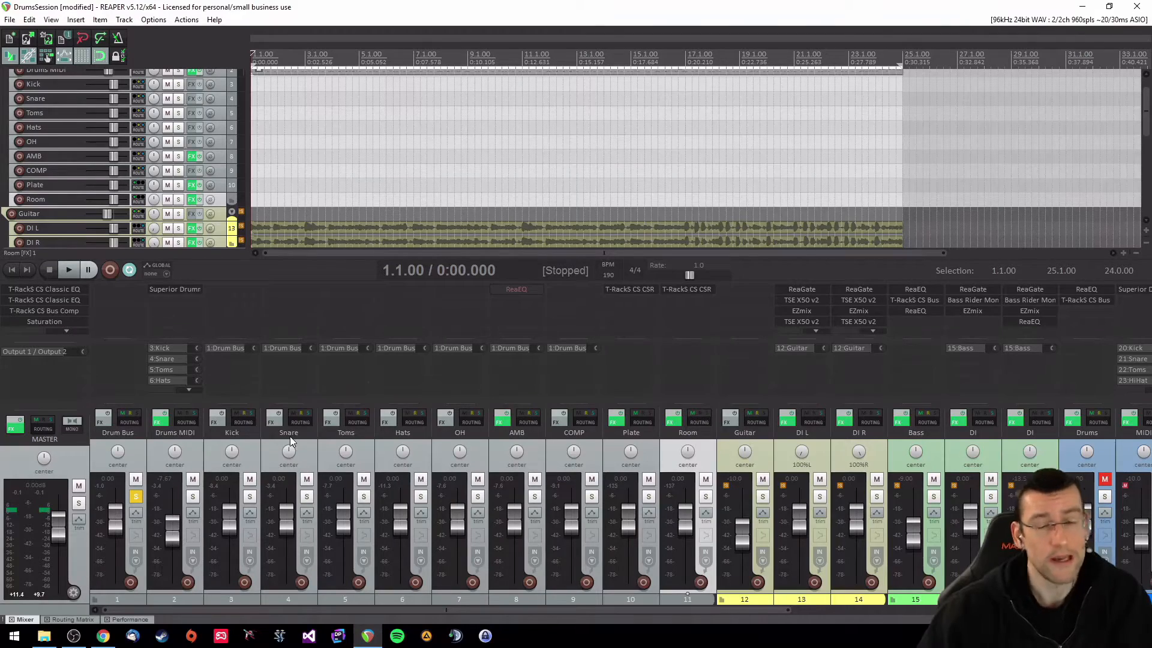
# Examine the Plate and Room sends of the blue Drums group's tracks in the mixer, and return to the Drum Bus tracks
pyautogui.moveTo(506, 610); pyautogui.dragTo(931, 596)
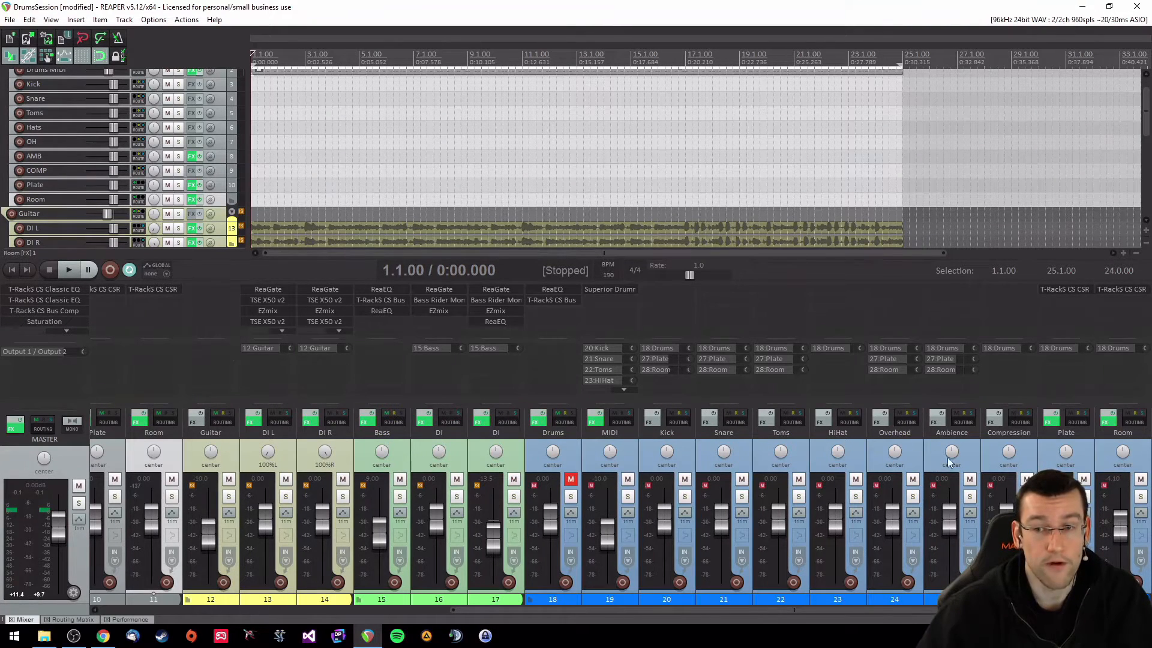
pyautogui.click(938, 442)
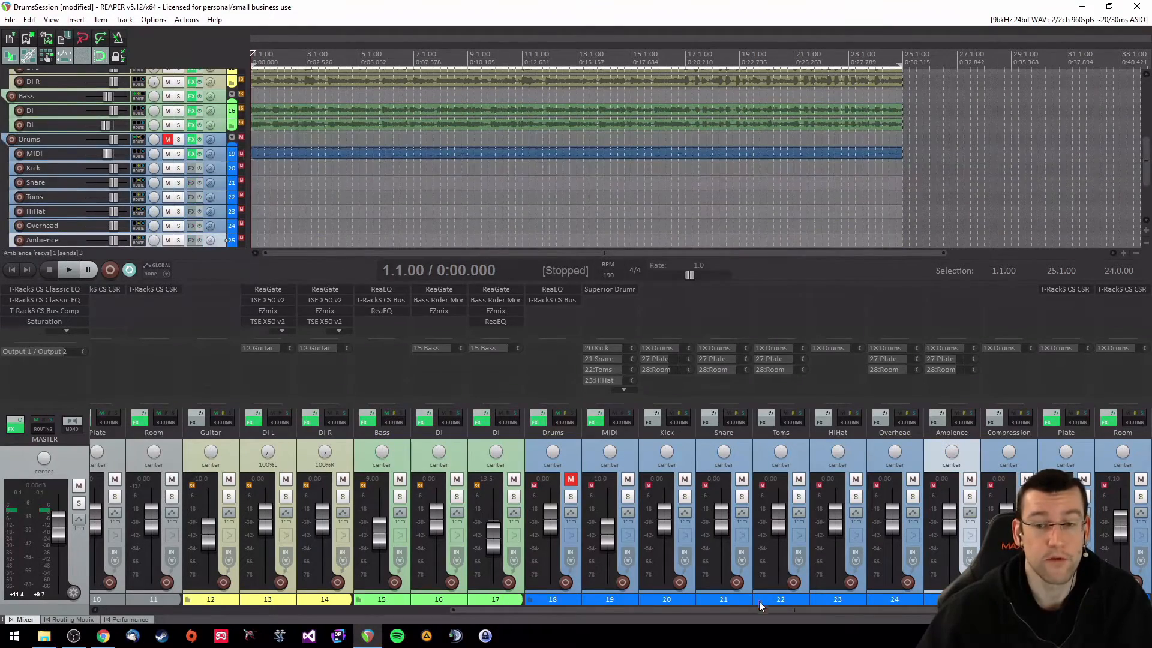
pyautogui.moveTo(759, 607); pyautogui.dragTo(408, 607)
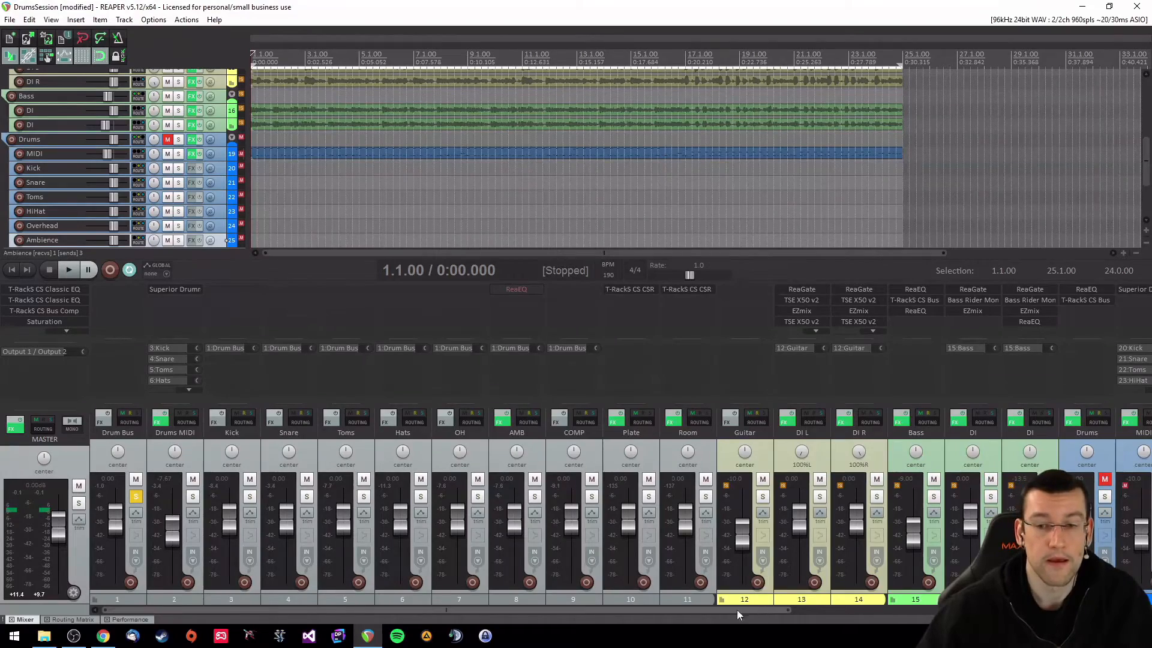
pyautogui.moveTo(736, 609); pyautogui.dragTo(620, 563)
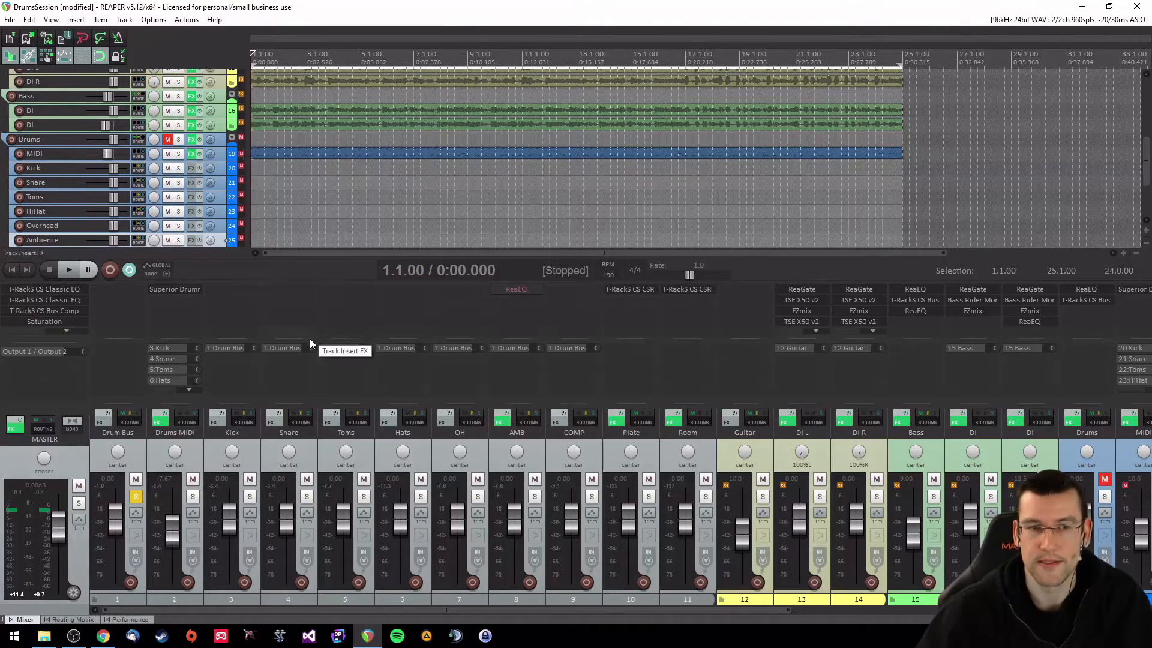
# Add a send from the Drum Bus Kick track to track 10 Plate and check its available send modes
pyautogui.doubleClick(233, 360)
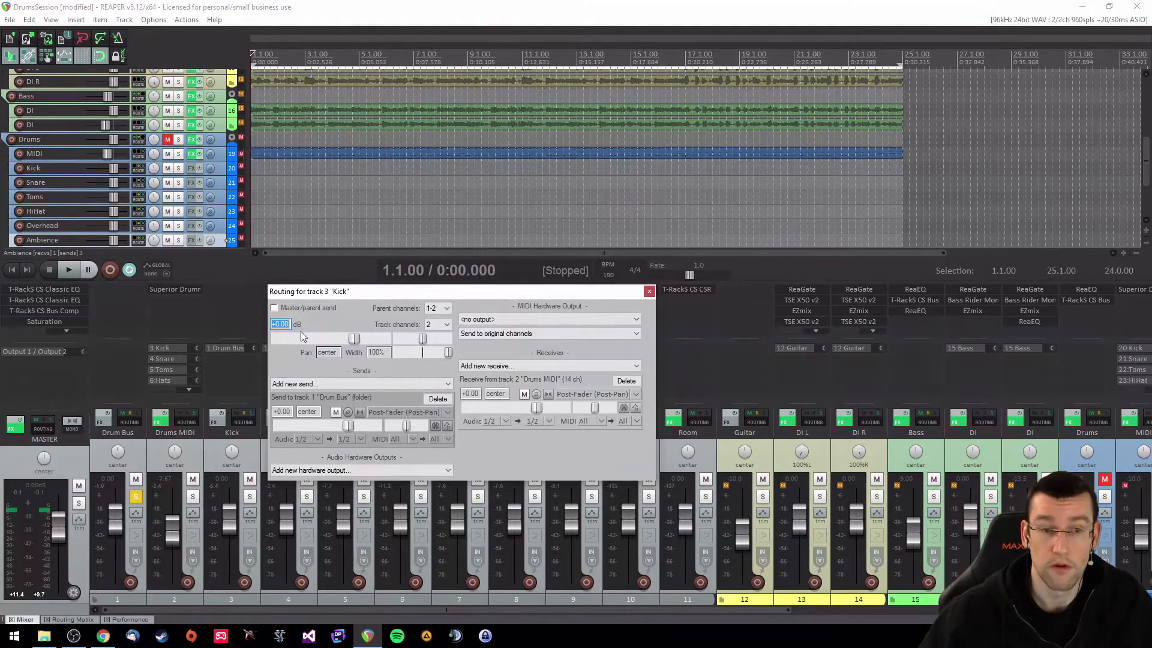
pyautogui.click(370, 384)
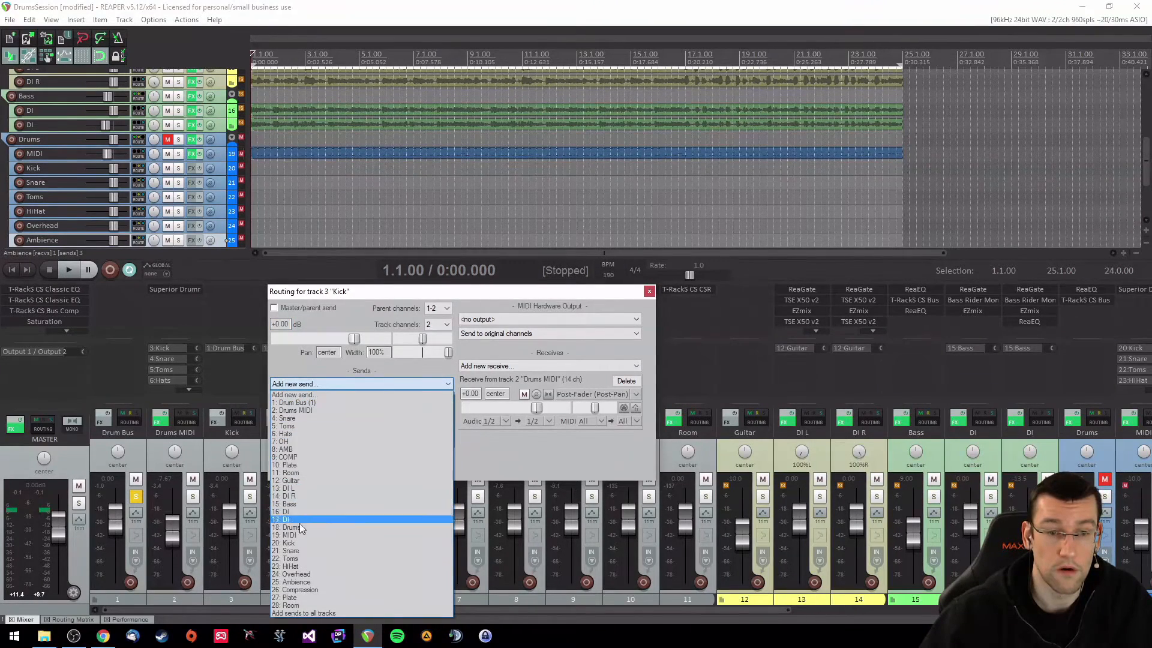
pyautogui.click(311, 464)
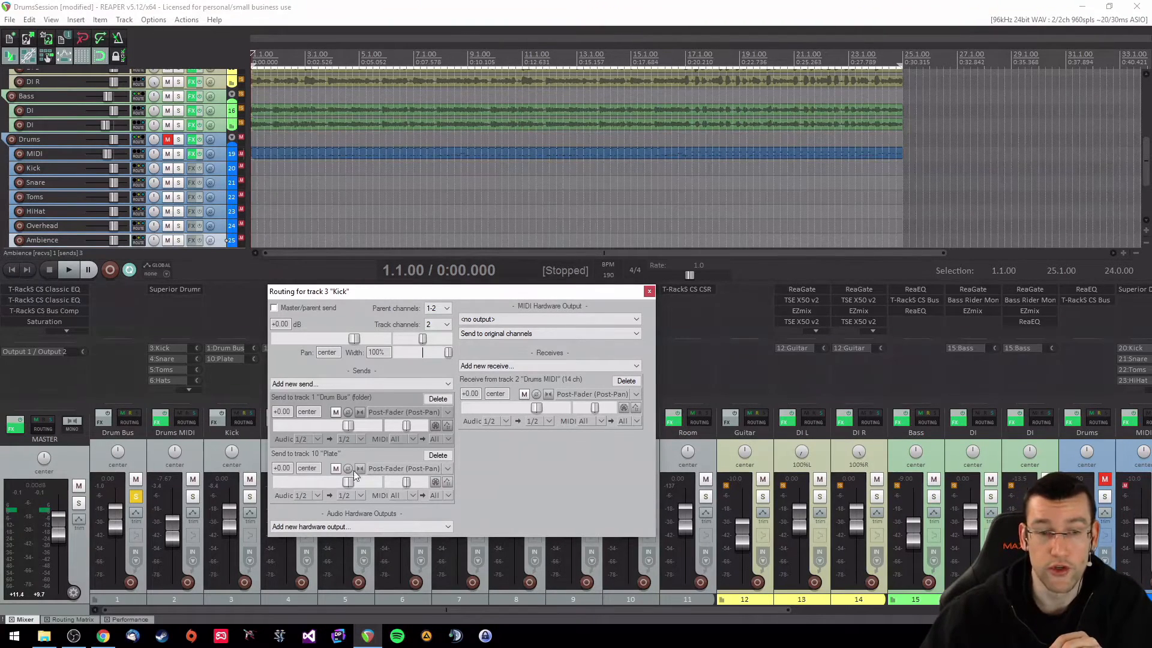
pyautogui.click(448, 469)
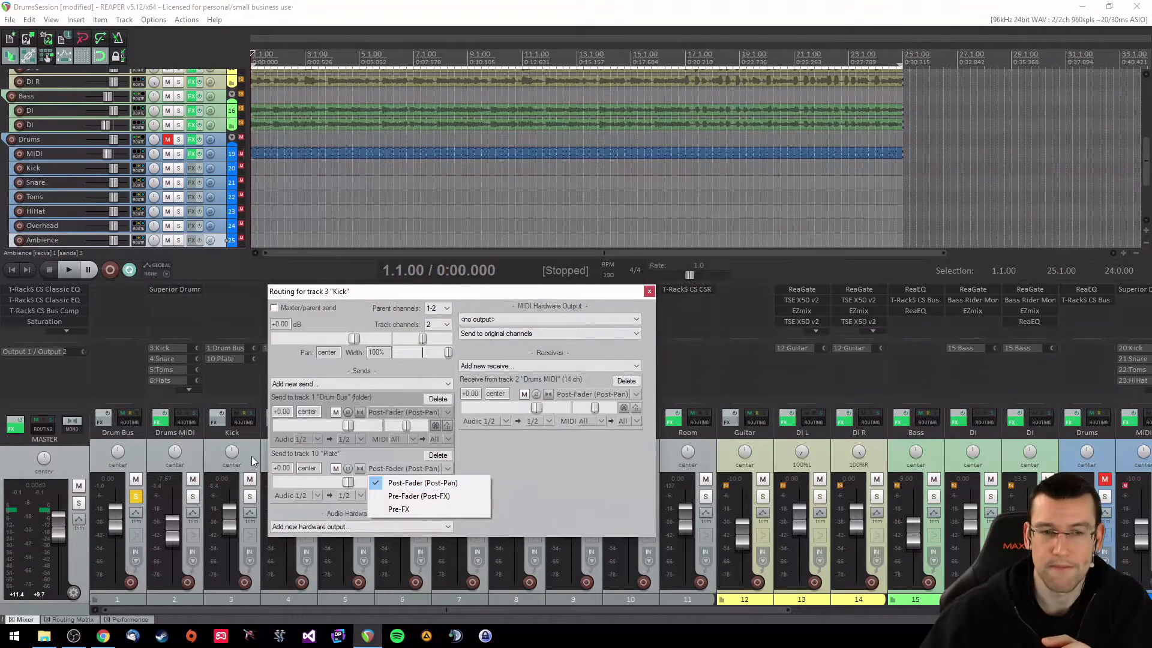
pyautogui.click(649, 292)
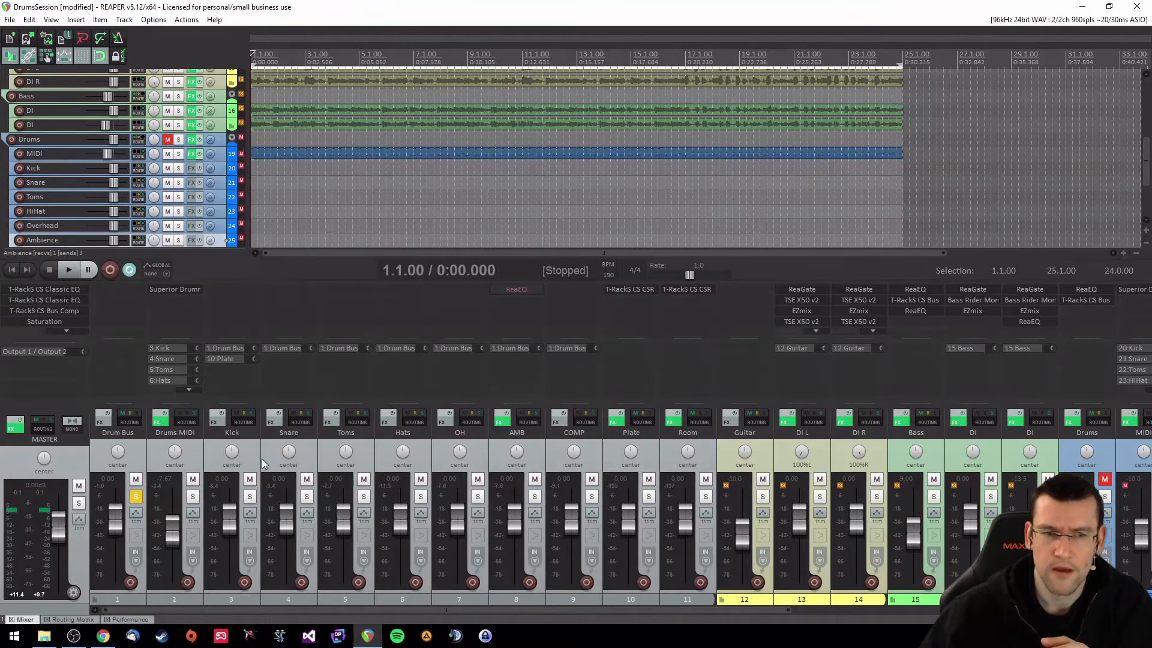
# Switch the Kick track's send to Plate to Pre-Fader (Post-FX)
pyautogui.click(255, 452)
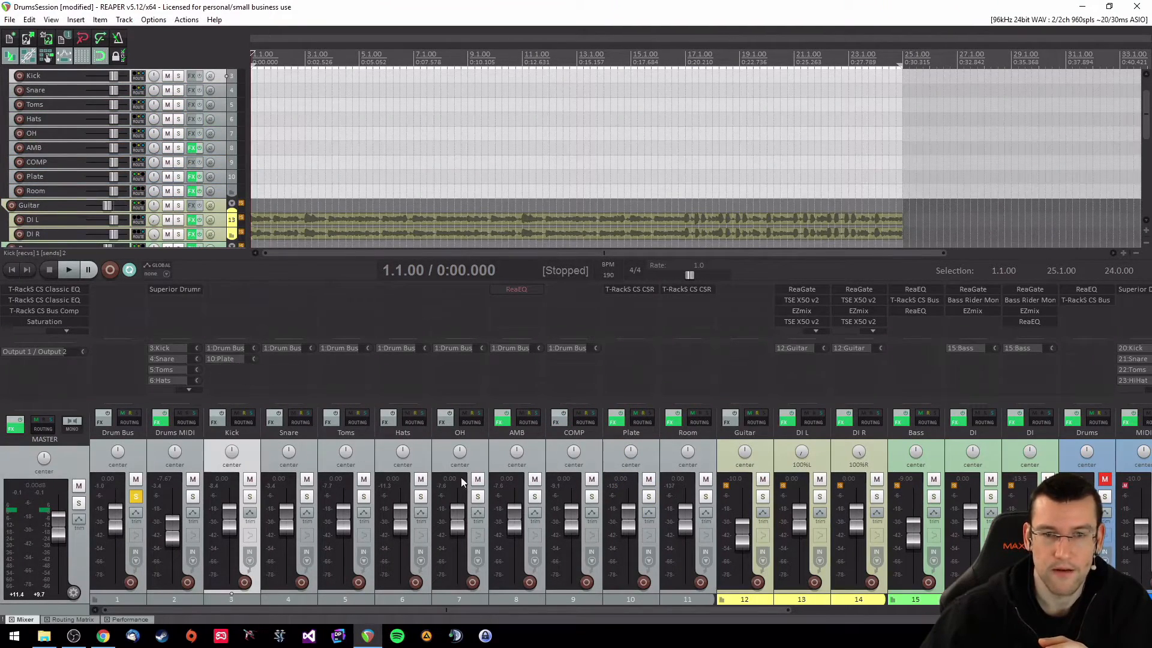
pyautogui.click(650, 448)
pyautogui.click(228, 444)
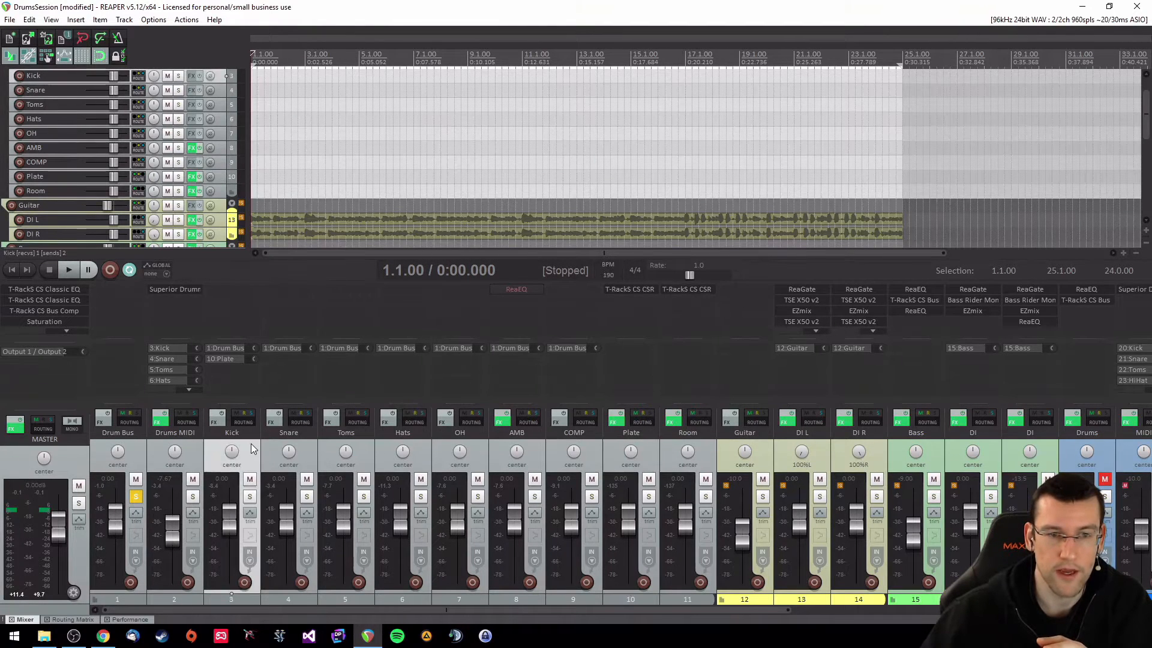
pyautogui.moveTo(230, 521)
pyautogui.mouseDown()
pyautogui.moveTo(229, 537)
pyautogui.moveTo(233, 503)
pyautogui.moveTo(232, 526)
pyautogui.mouseUp()
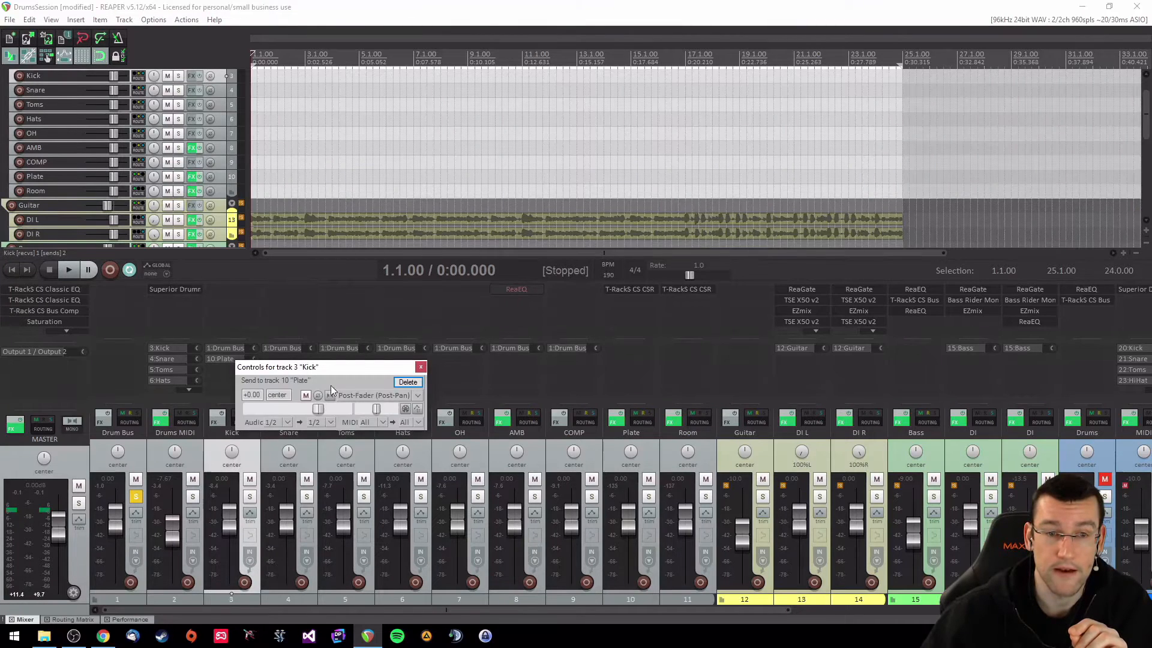
pyautogui.click(417, 395)
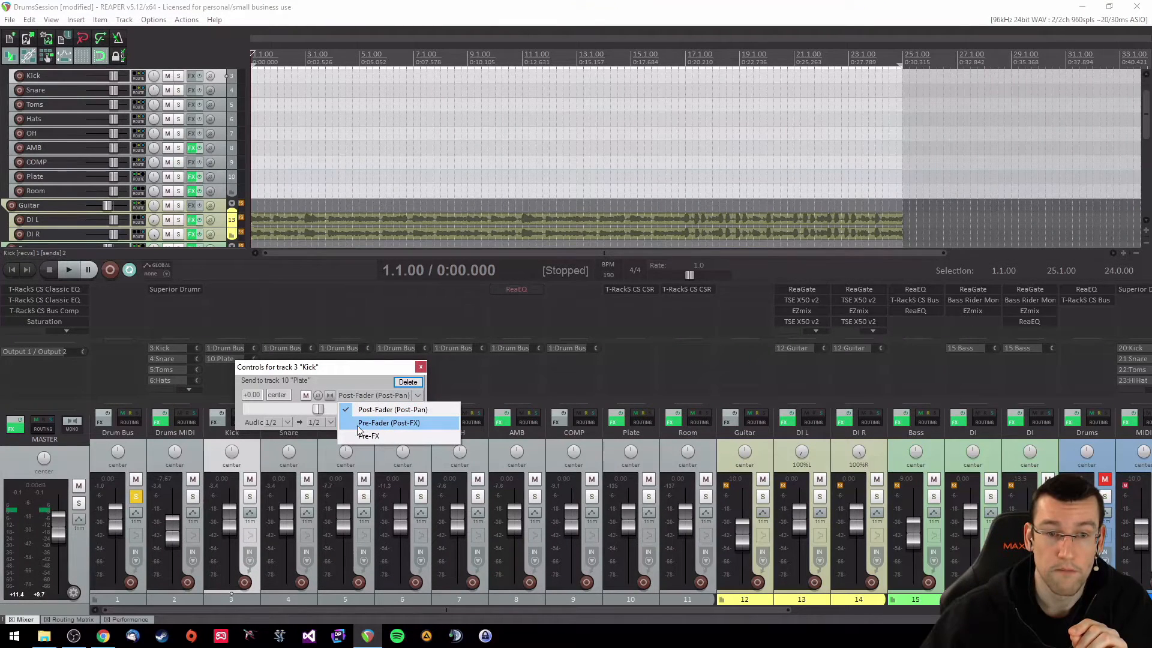
pyautogui.click(389, 424)
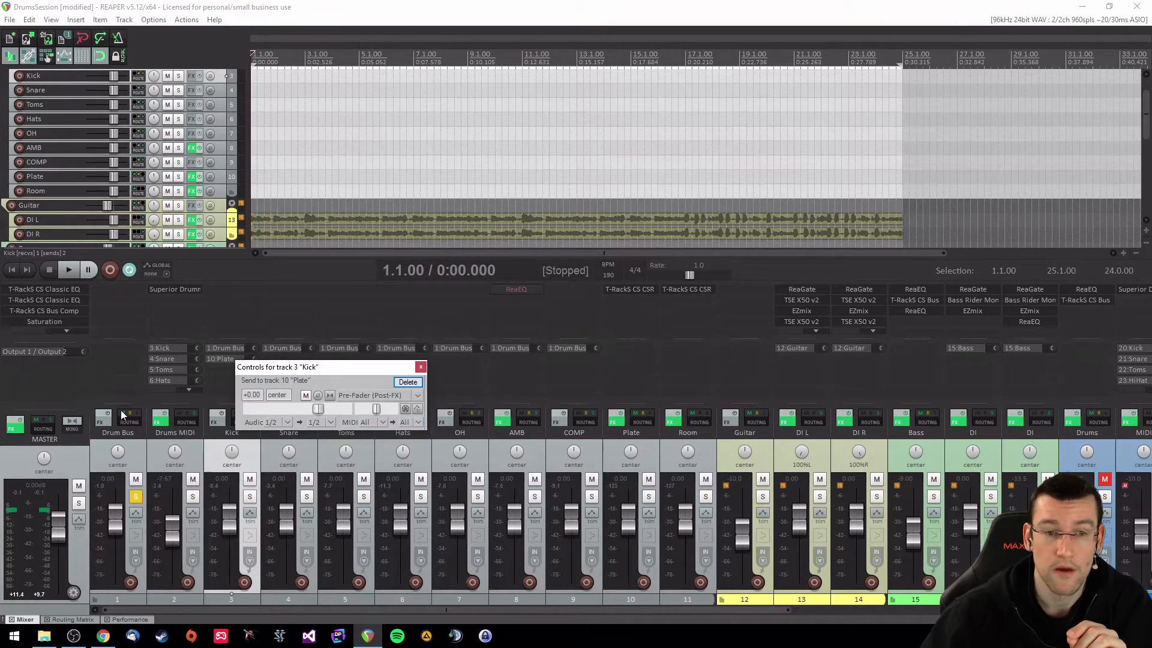
# Insert ReaEQ on the Kick track and close its plugin window
pyautogui.doubleClick(232, 286)
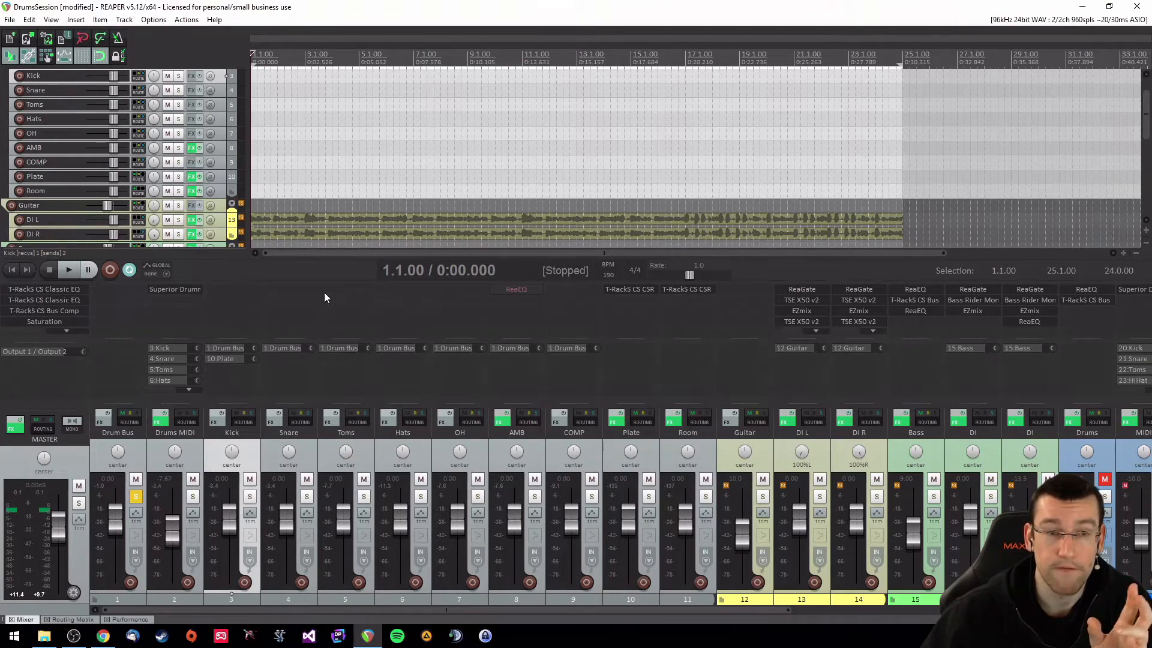
pyautogui.doubleClick(353, 289)
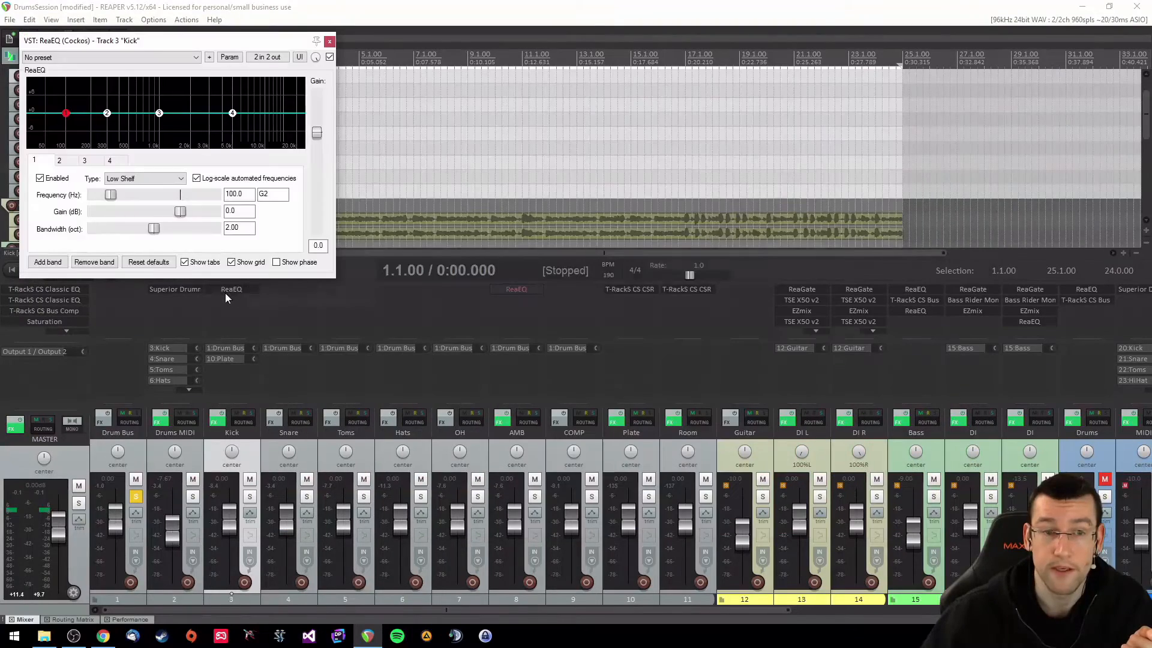
pyautogui.click(329, 41)
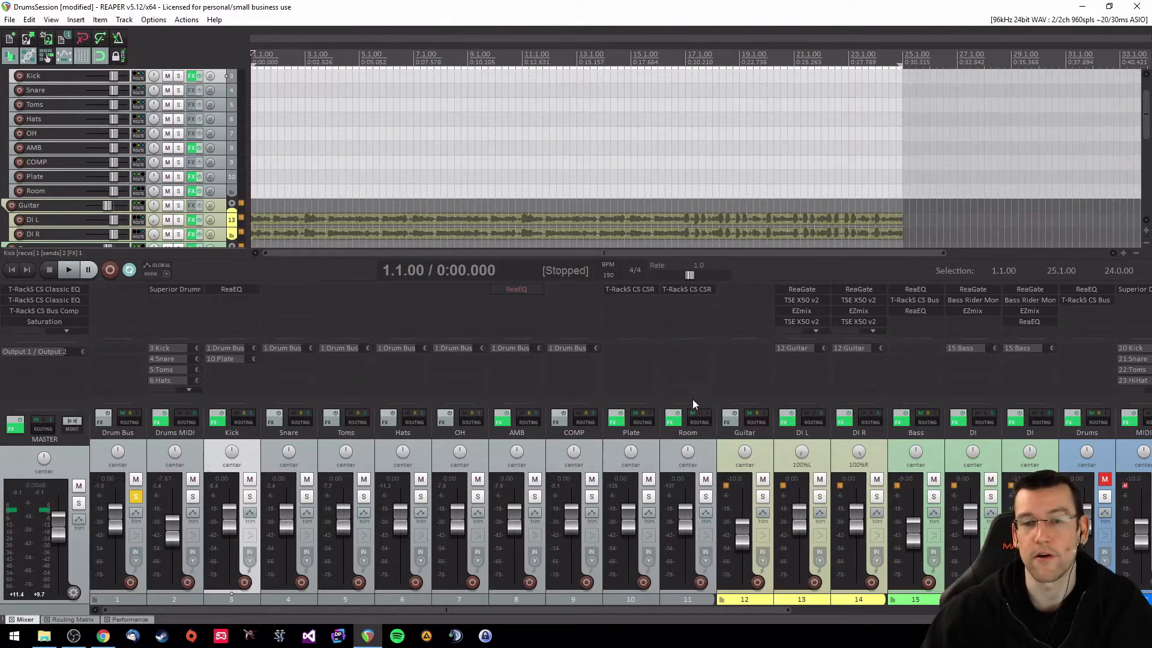
# Raise the Kick track's volume to about +2.52 dB and reset the fader to its default
pyautogui.click(650, 460)
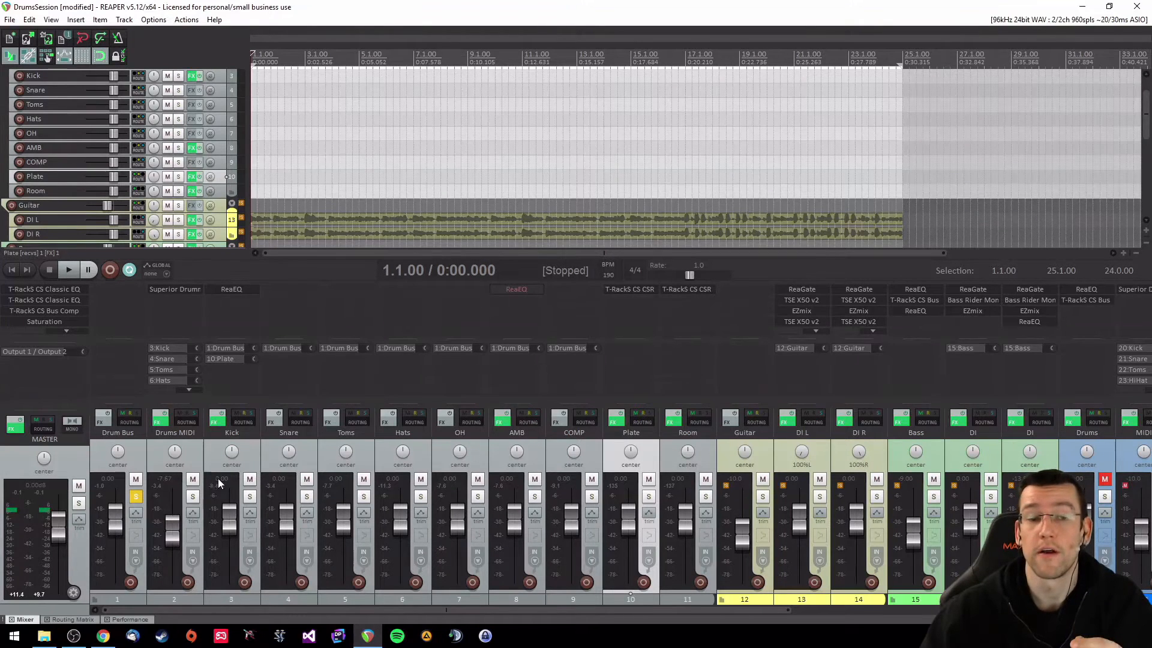
pyautogui.click(250, 447)
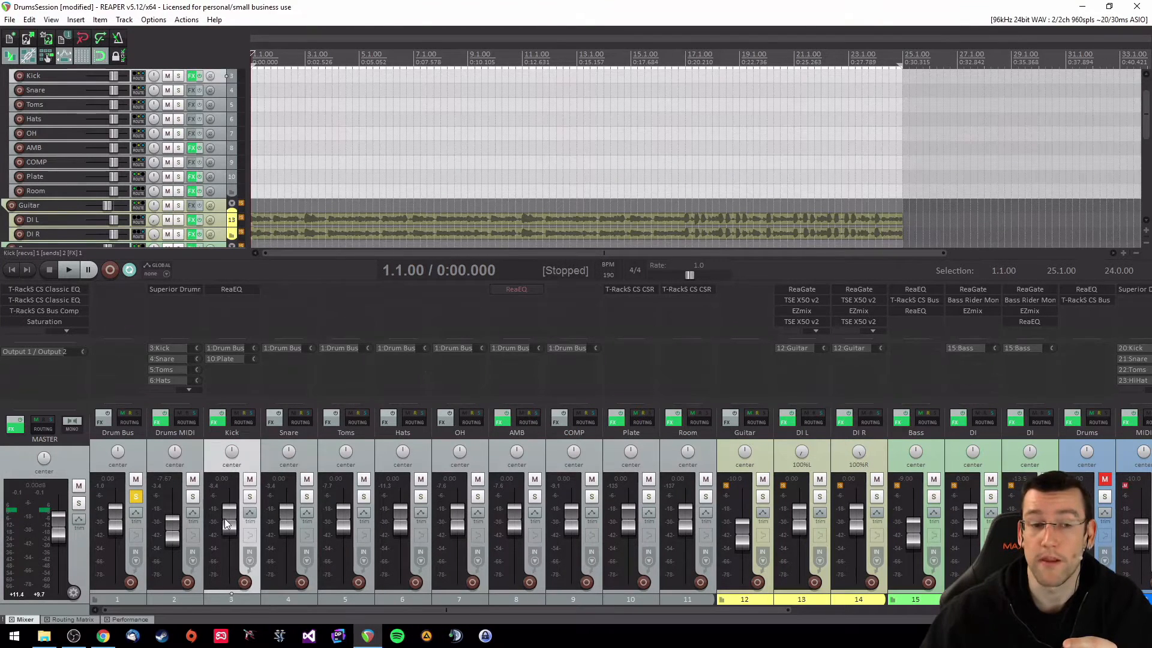
pyautogui.click(231, 359)
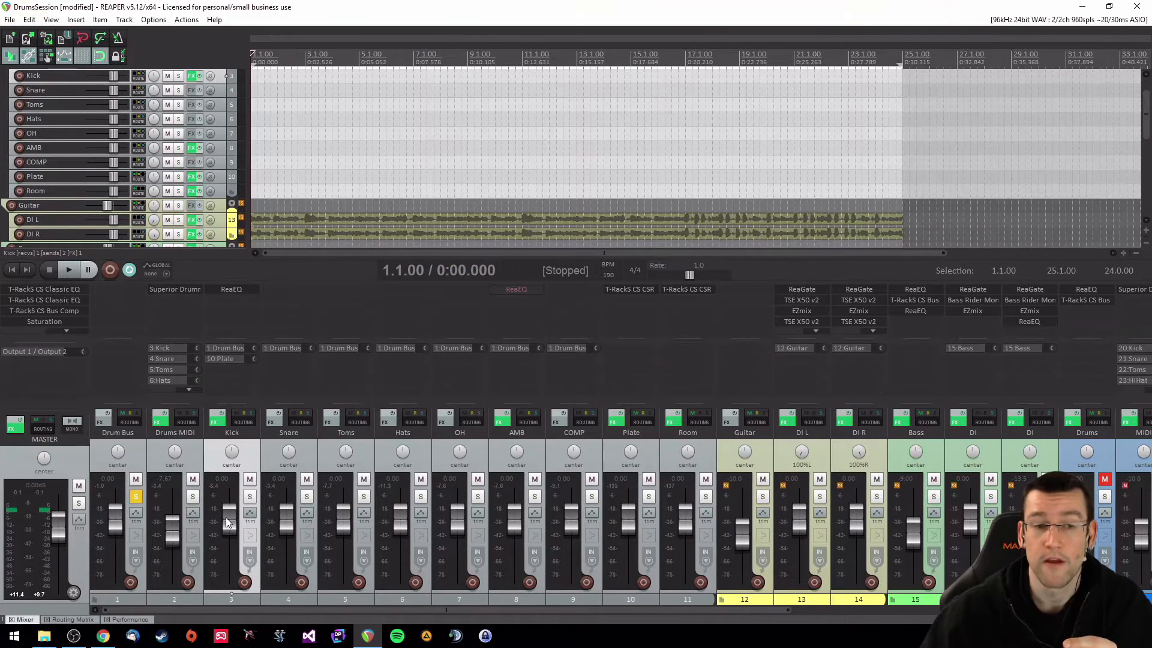
pyautogui.moveTo(228, 522)
pyautogui.mouseDown()
pyautogui.moveTo(231, 498)
pyautogui.moveTo(242, 537)
pyautogui.moveTo(247, 517)
pyautogui.mouseUp()
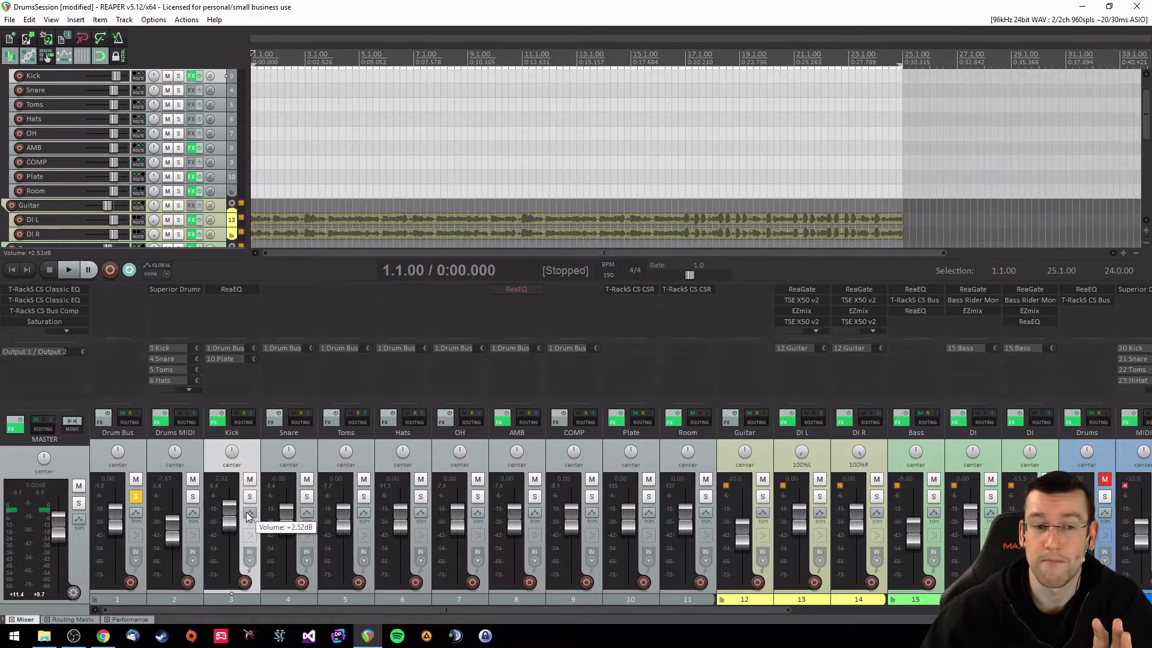
pyautogui.doubleClick(231, 523)
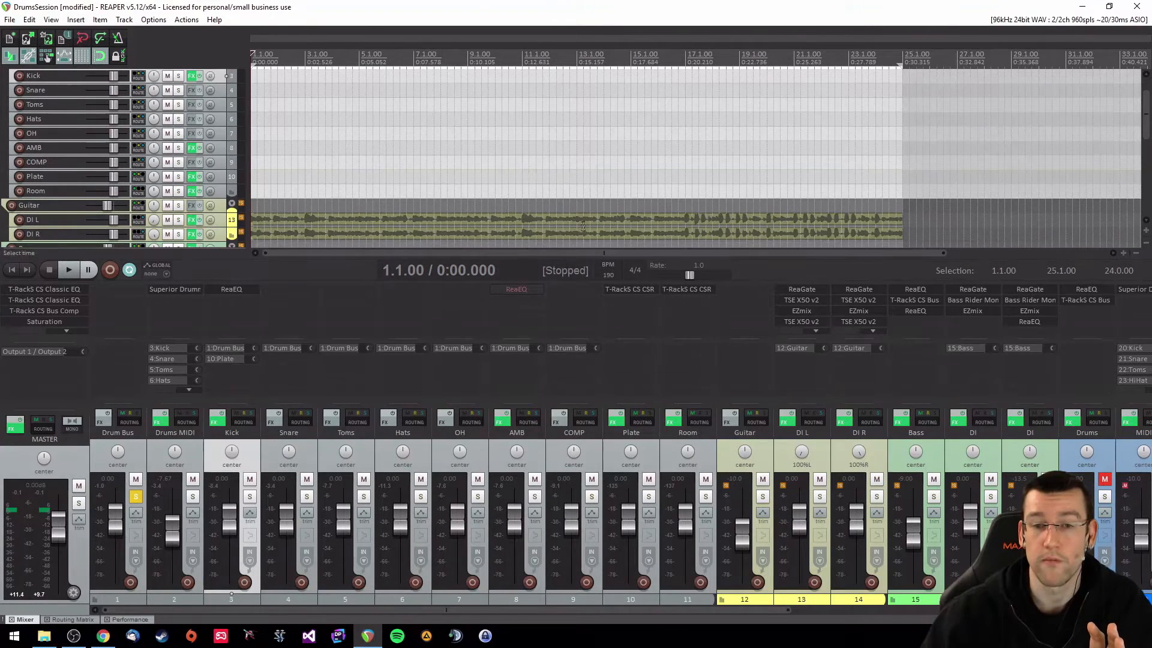
pyautogui.click(651, 447)
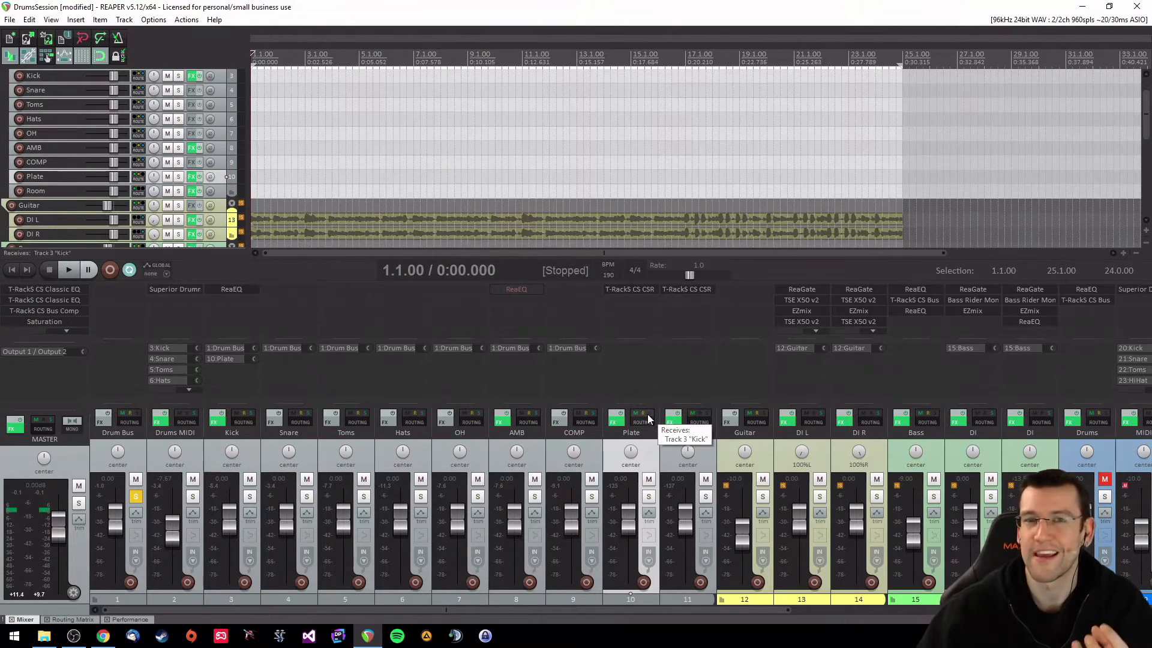
# Add a send from the Kick track to track 11 Room and set it to Pre-Fader (Post-FX)
pyautogui.click(223, 368)
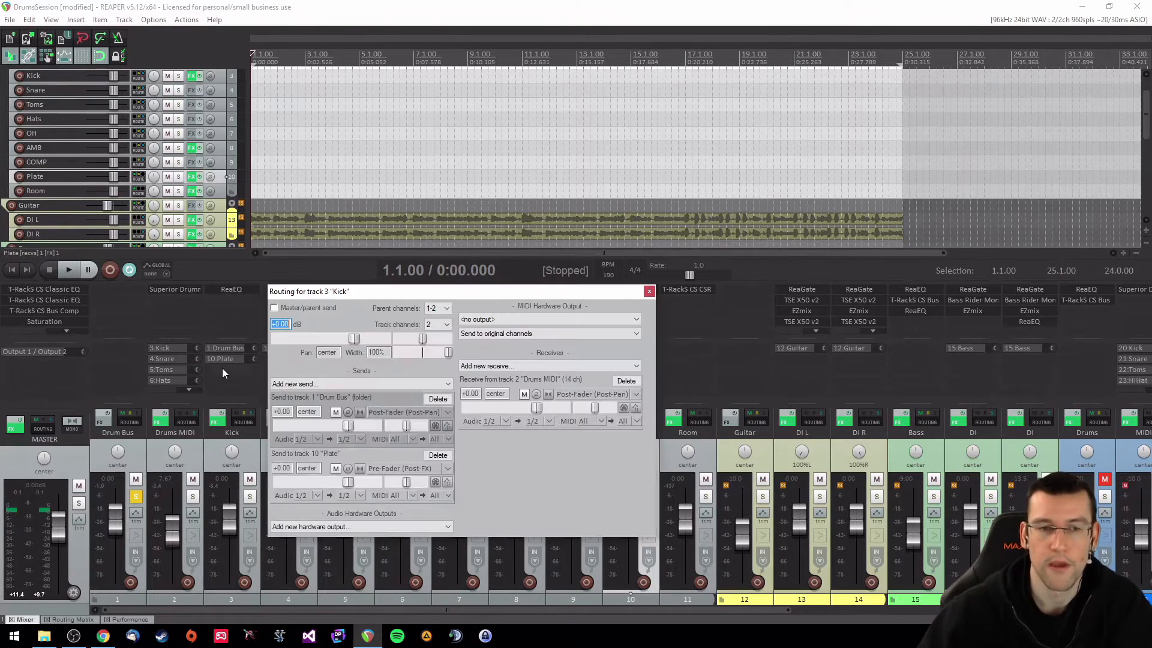
pyautogui.click(341, 384)
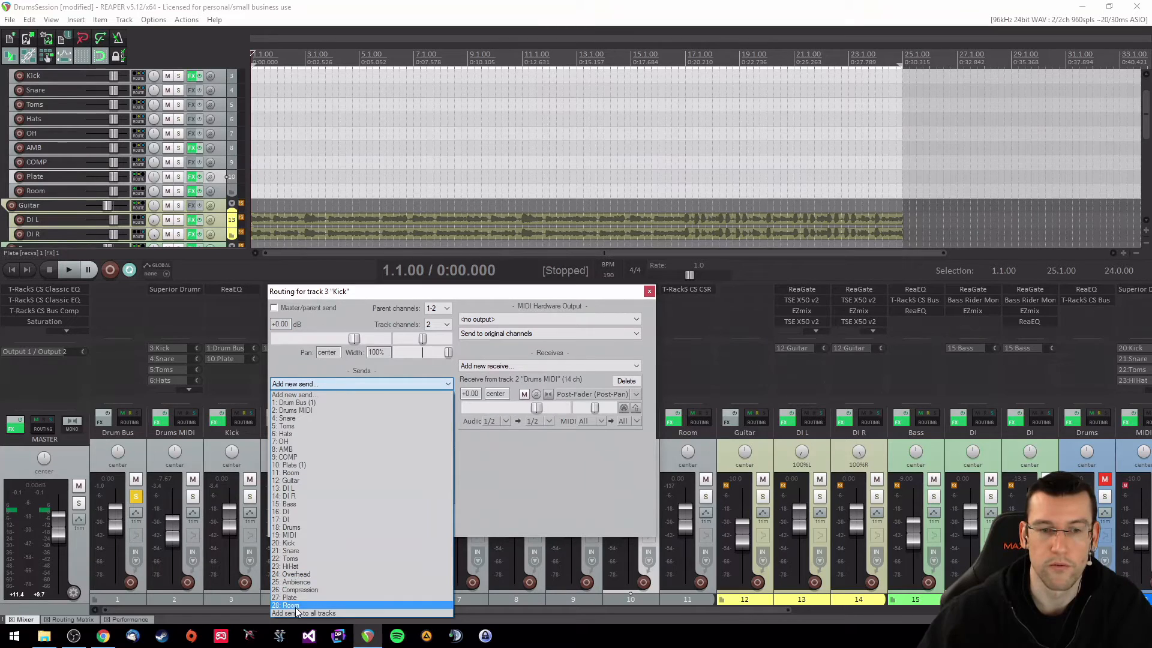
pyautogui.click(302, 474)
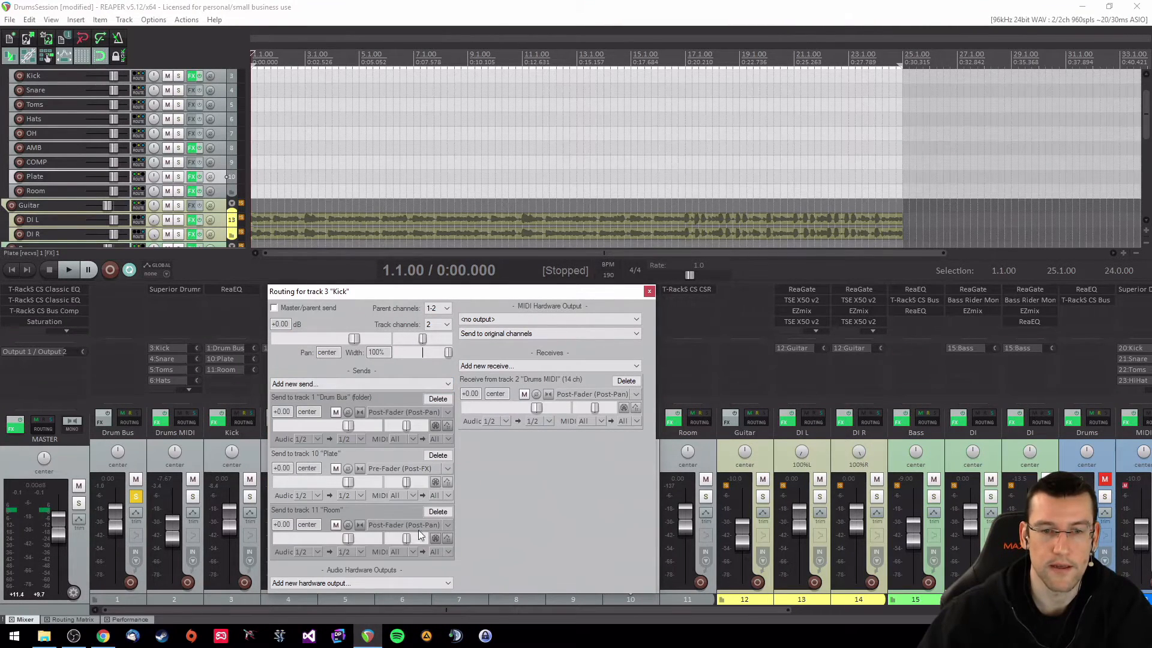
pyautogui.click(447, 525)
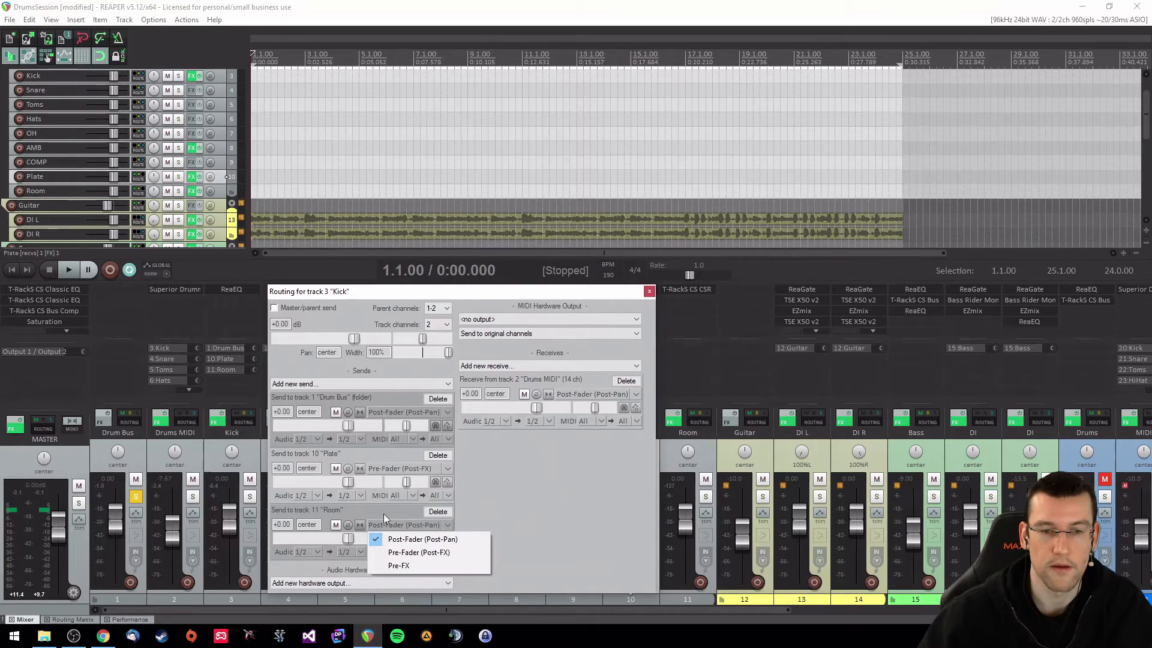
pyautogui.click(422, 554)
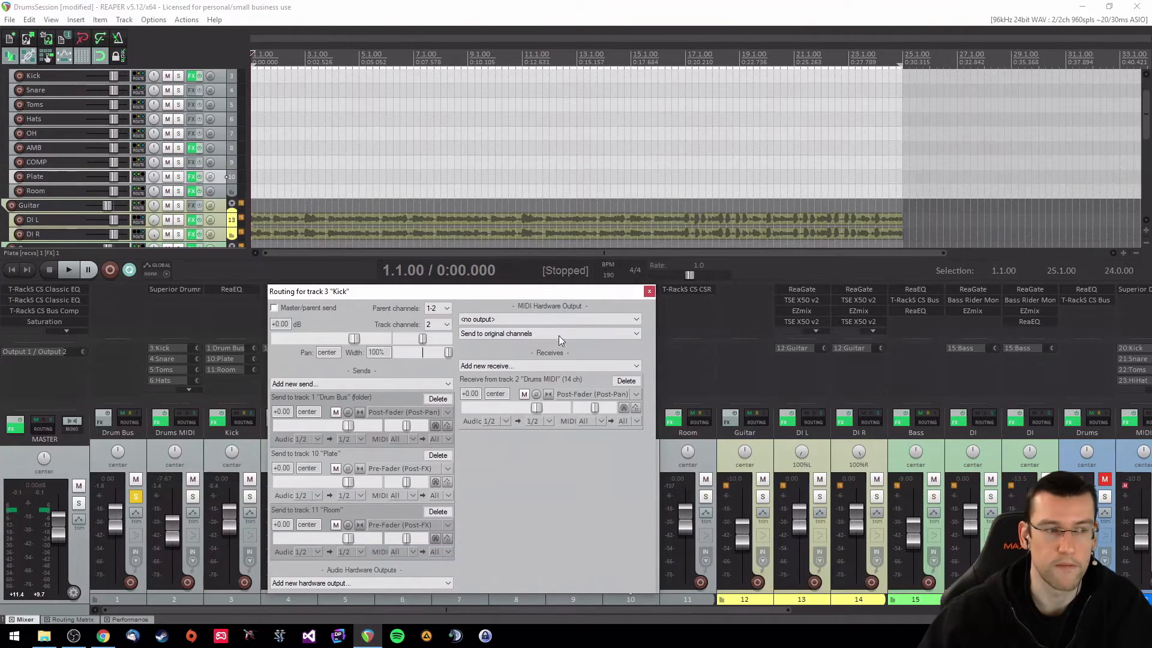
pyautogui.click(650, 292)
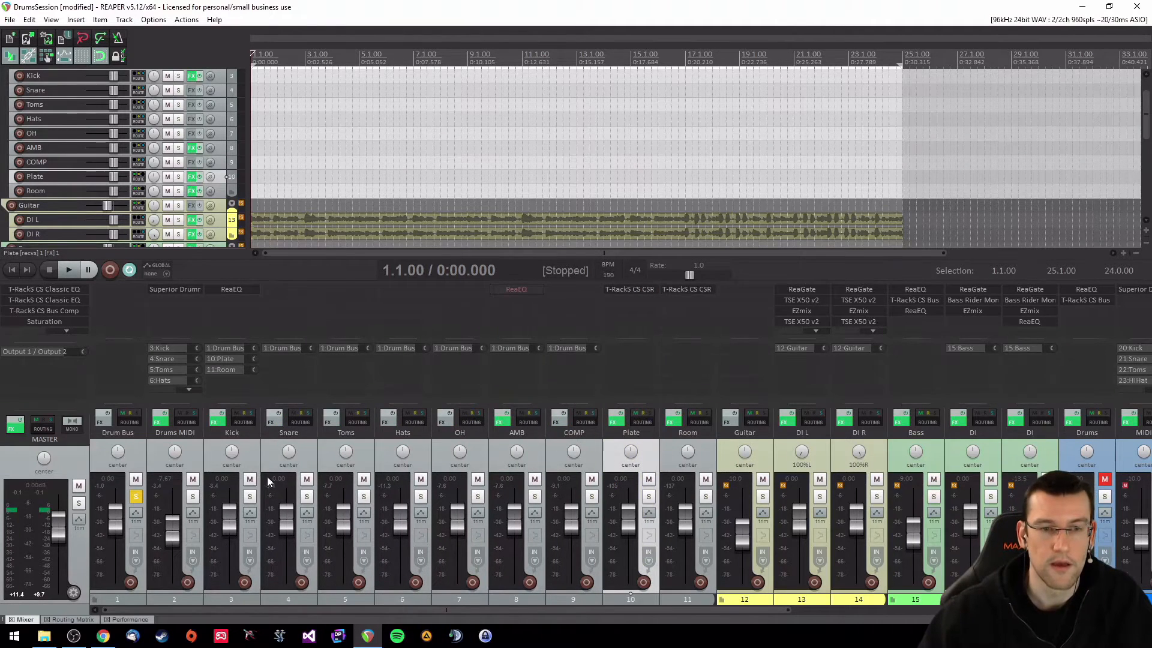
# Clear the Drum Bus solo and audition the Plate track, first soloed together with Kick and then soloed alone
pyautogui.click(250, 497)
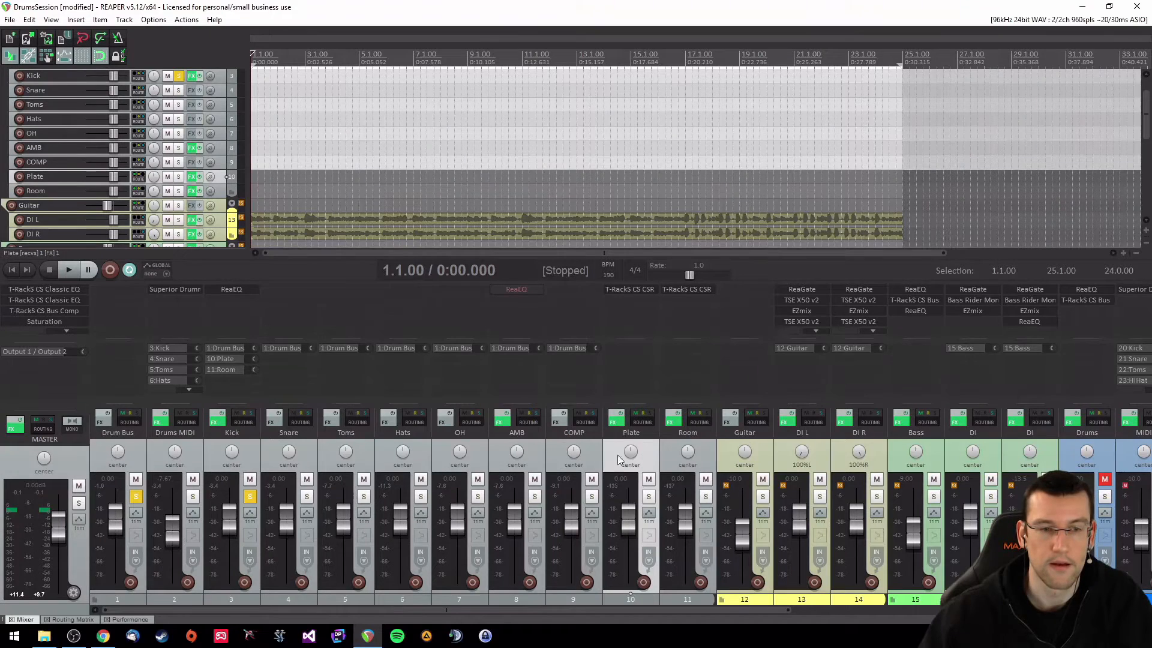
pyautogui.click(135, 496)
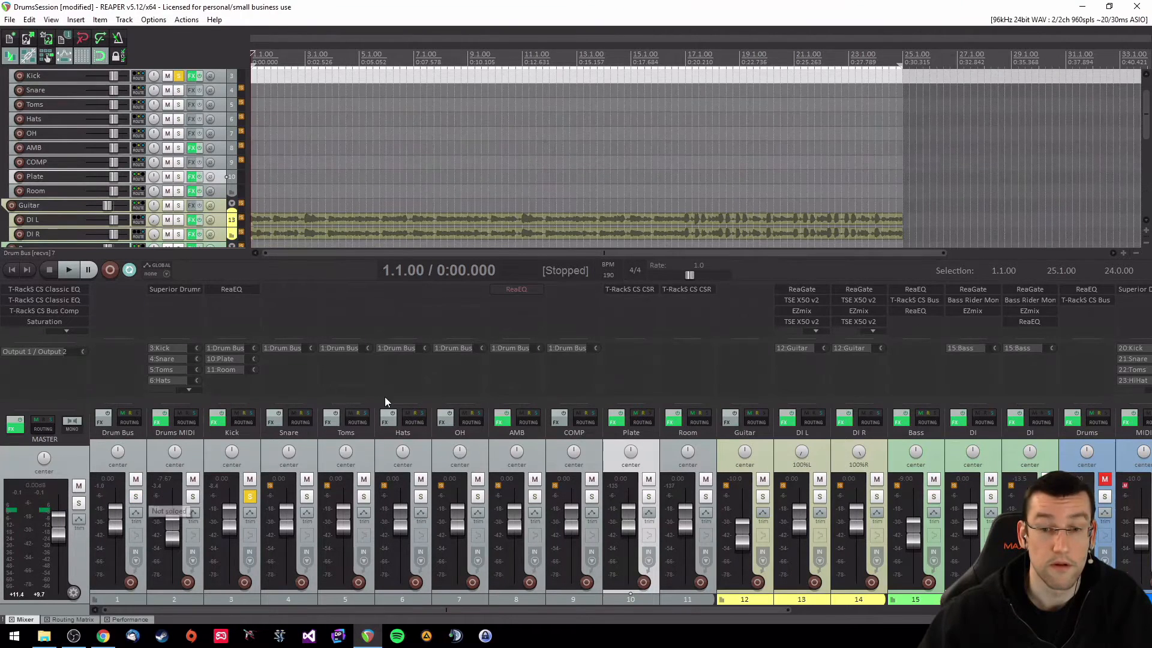
pyautogui.click(649, 496)
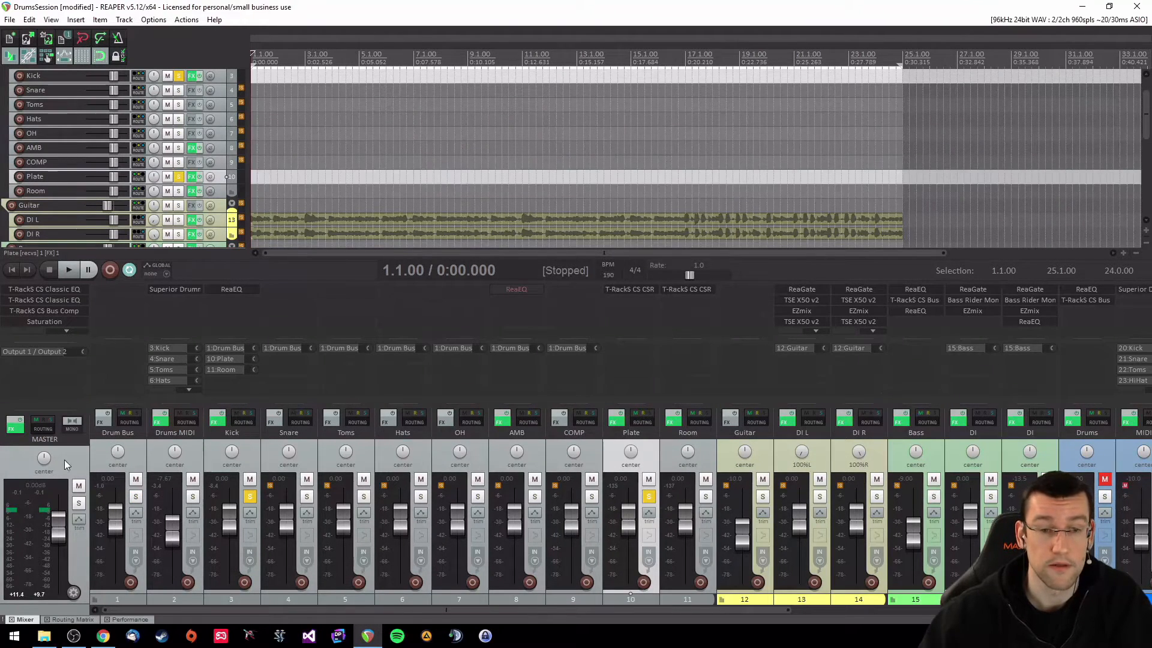
pyautogui.press('space')
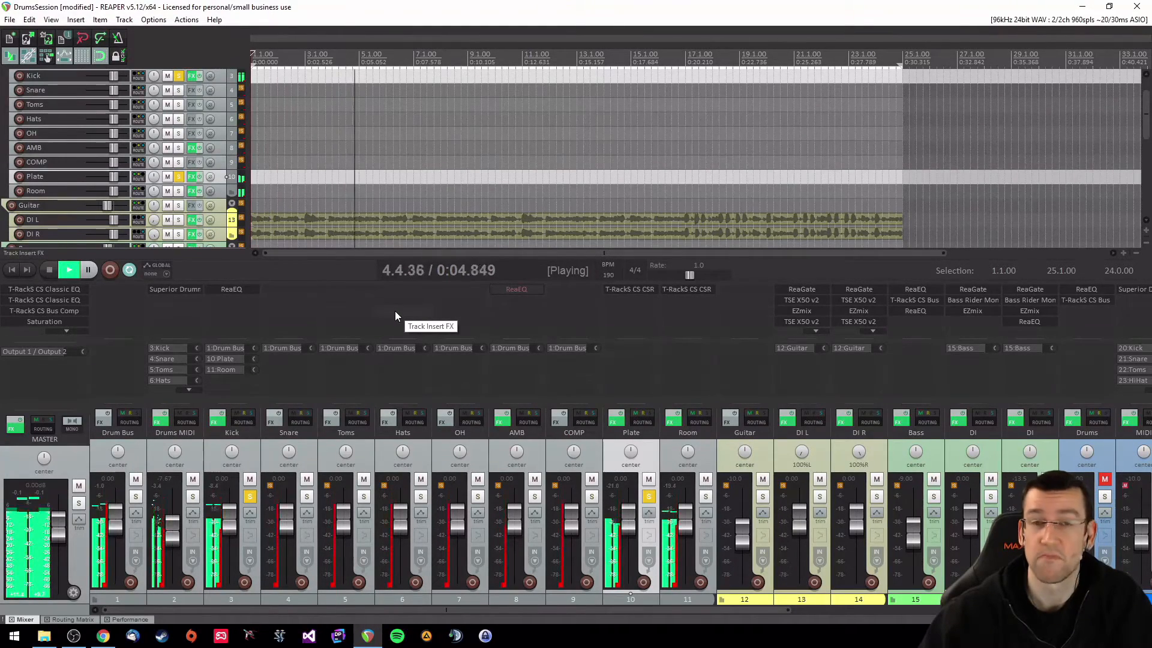
pyautogui.press('space')
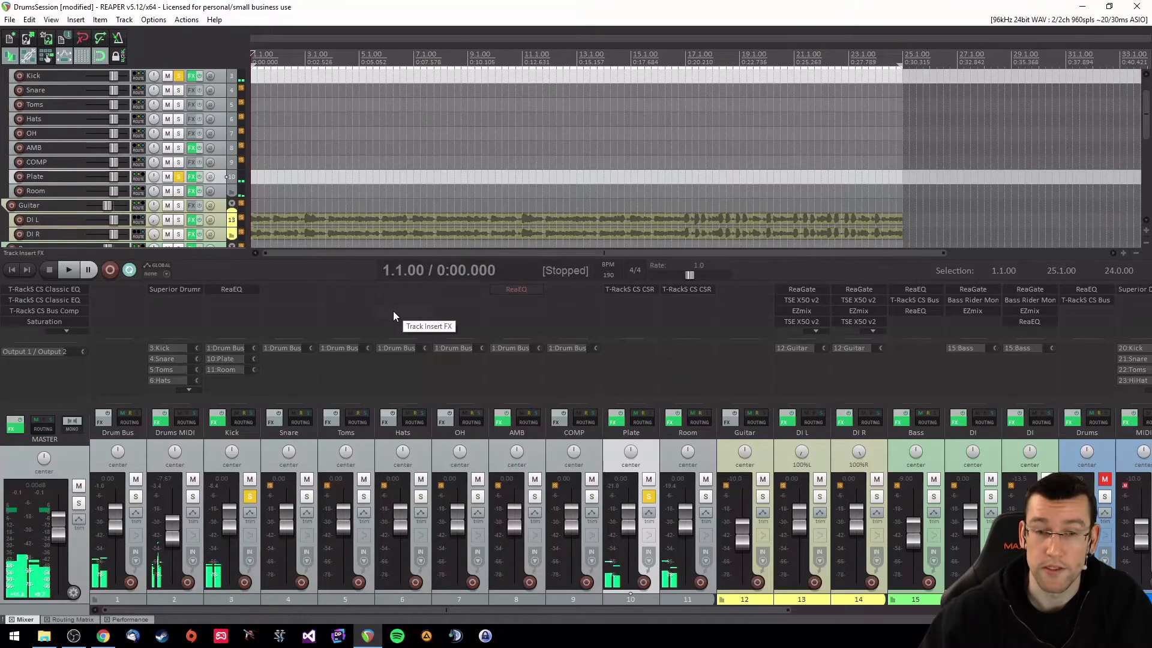
pyautogui.click(249, 498)
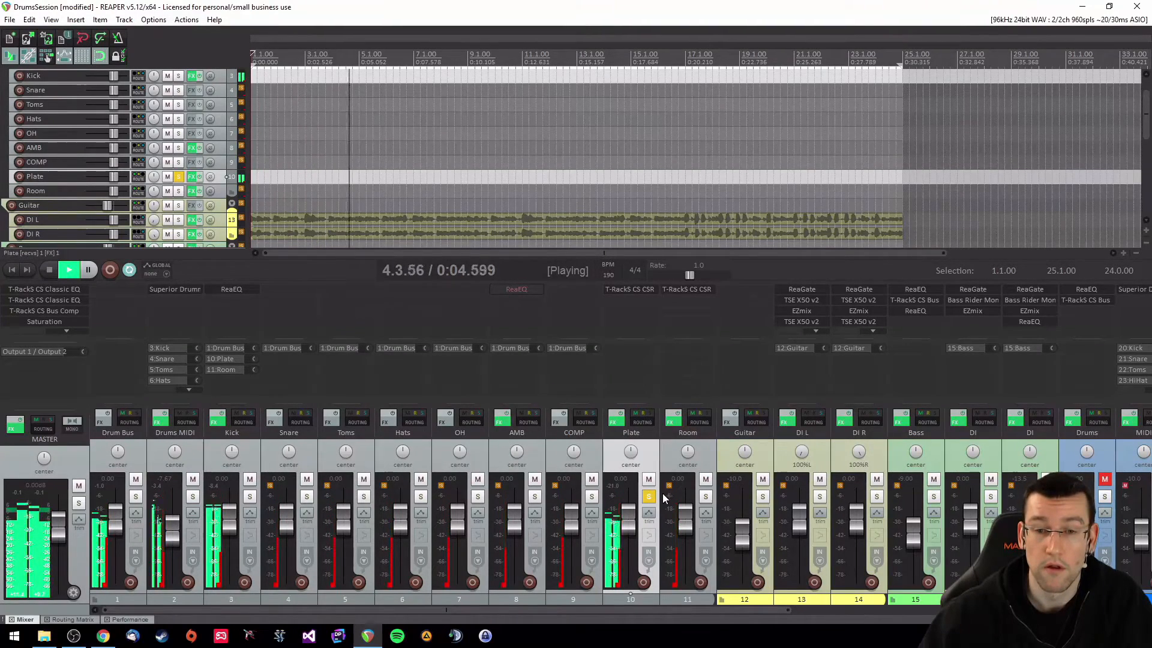
pyautogui.press('space')
# Mute the Plate and Room tracks, solo Kick and play the session to hear the kick without reverb
pyautogui.click(649, 479)
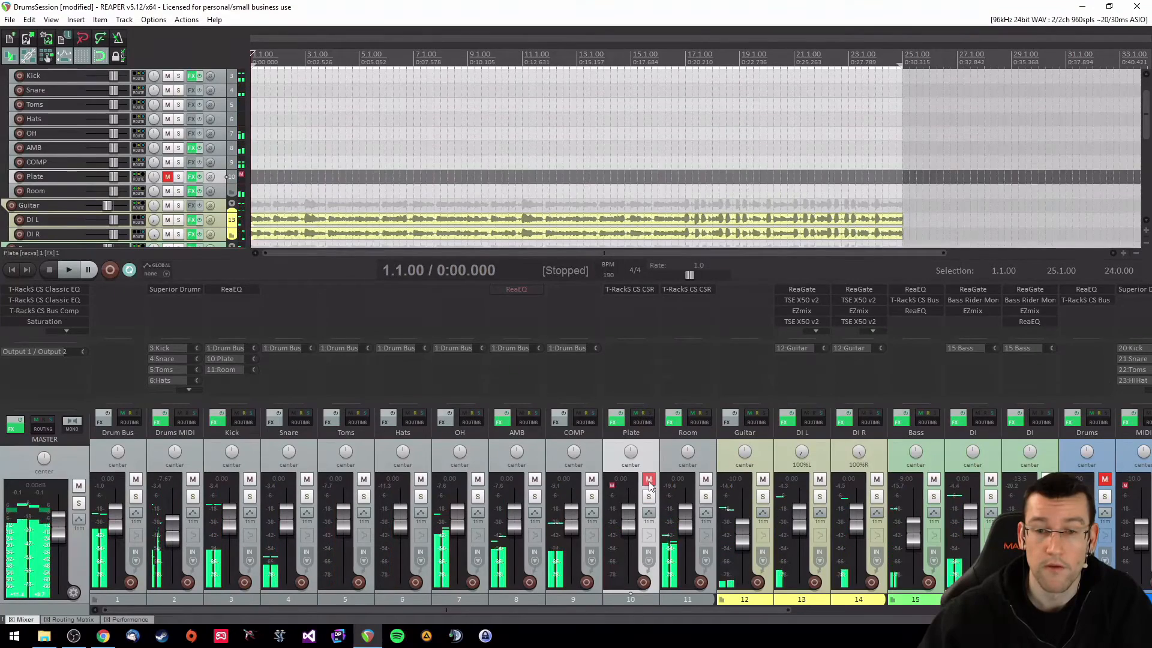
pyautogui.click(706, 479)
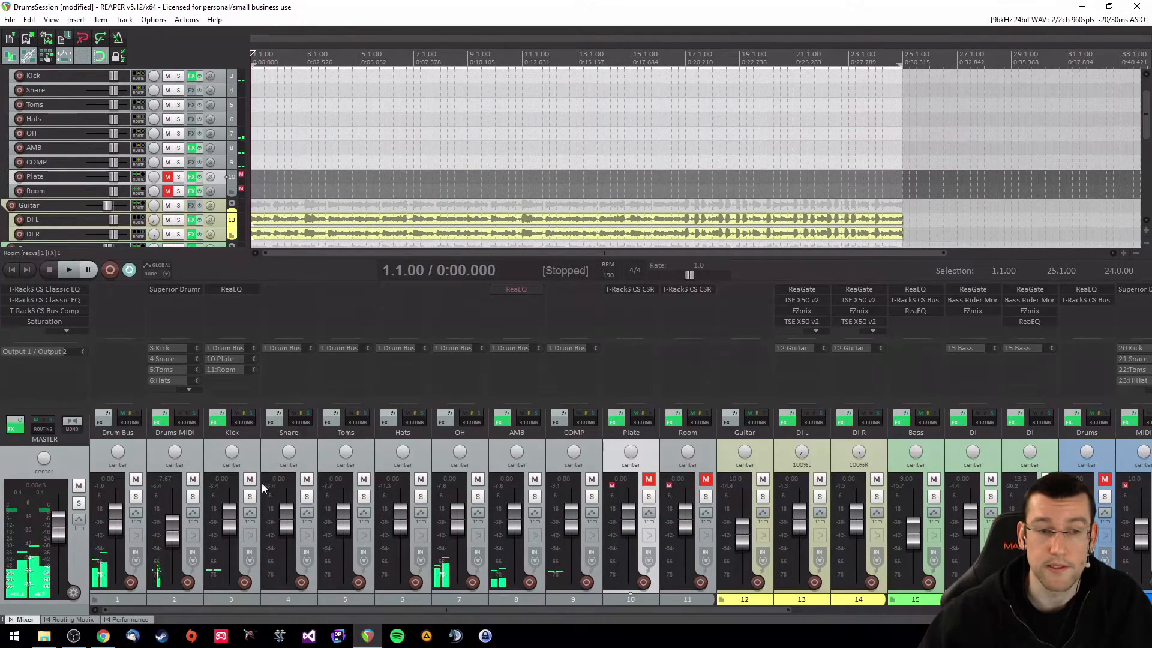
pyautogui.click(250, 497)
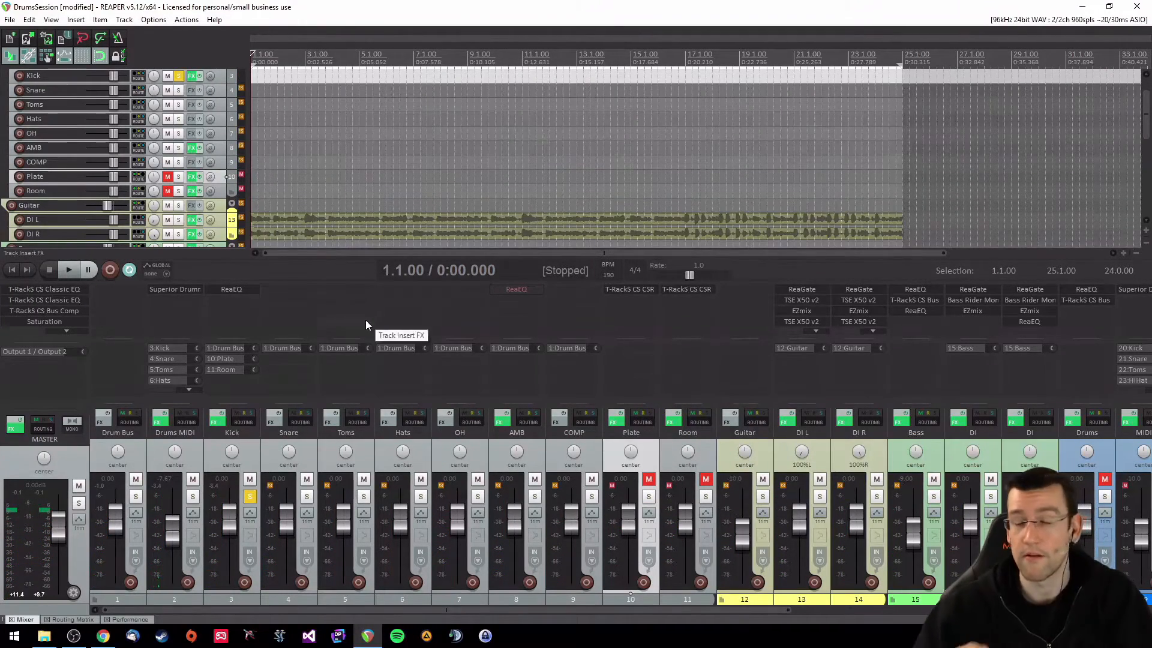
pyautogui.press('space')
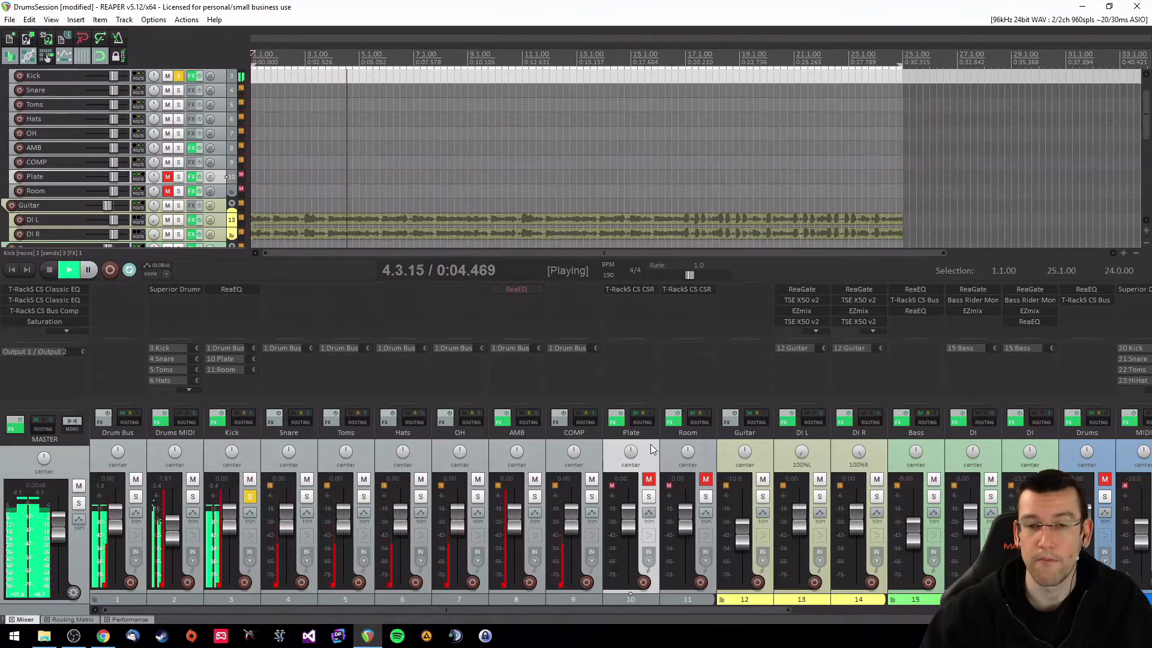
# Unmute Plate during playback, try its volume at about -5.94 dB, then stop and clear the Kick solo
pyautogui.click(648, 479)
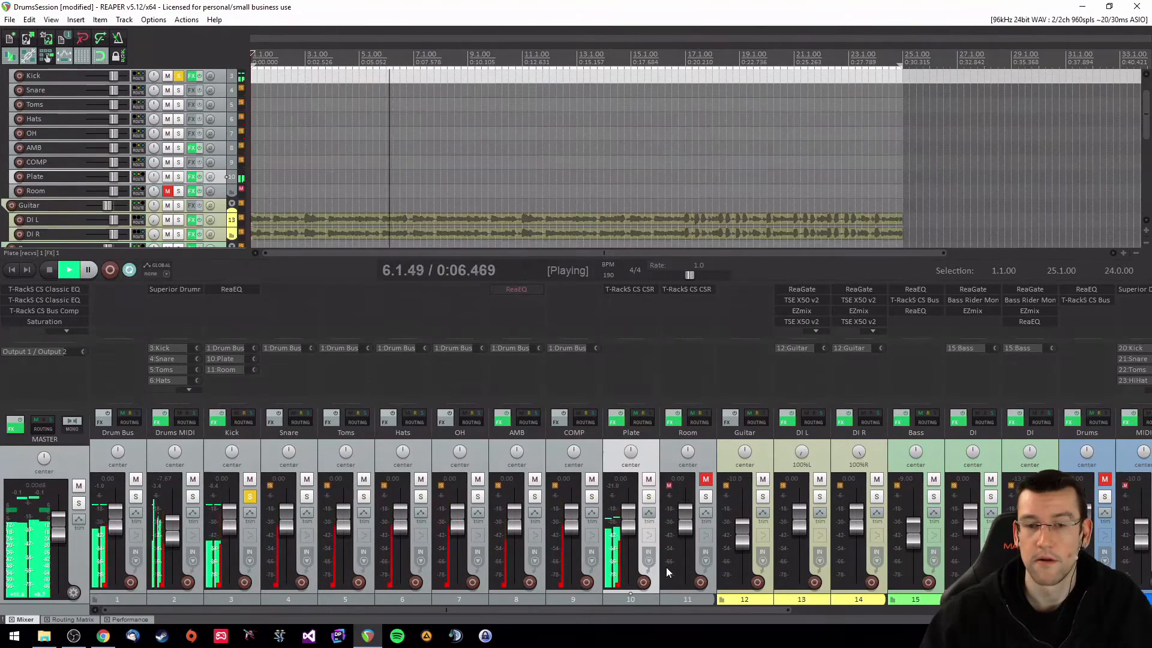
pyautogui.moveTo(633, 524)
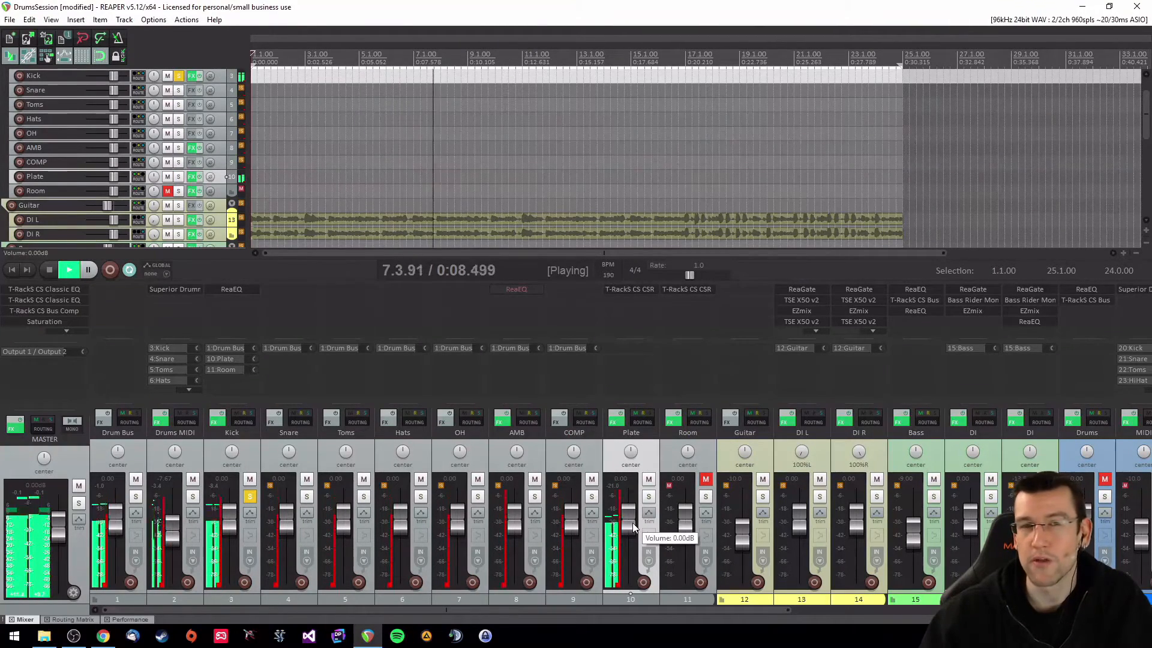
pyautogui.moveTo(630, 525)
pyautogui.mouseDown()
pyautogui.moveTo(630, 561)
pyautogui.moveTo(630, 514)
pyautogui.moveTo(630, 550)
pyautogui.moveTo(630, 533)
pyautogui.mouseUp()
pyautogui.press('space')
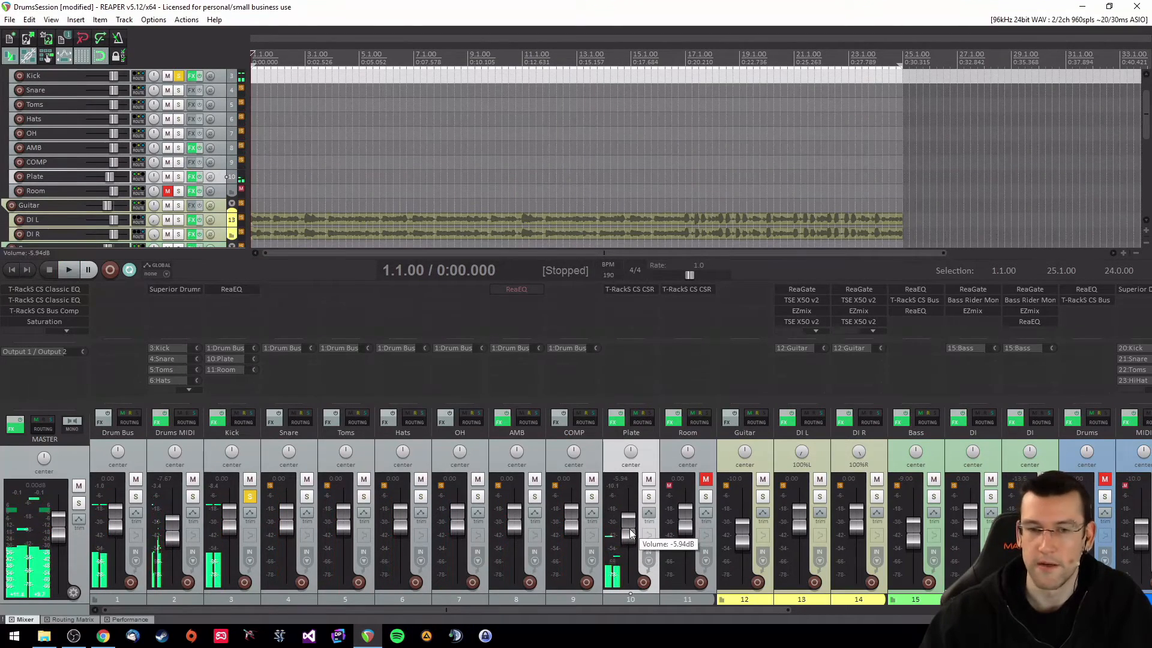
pyautogui.click(250, 496)
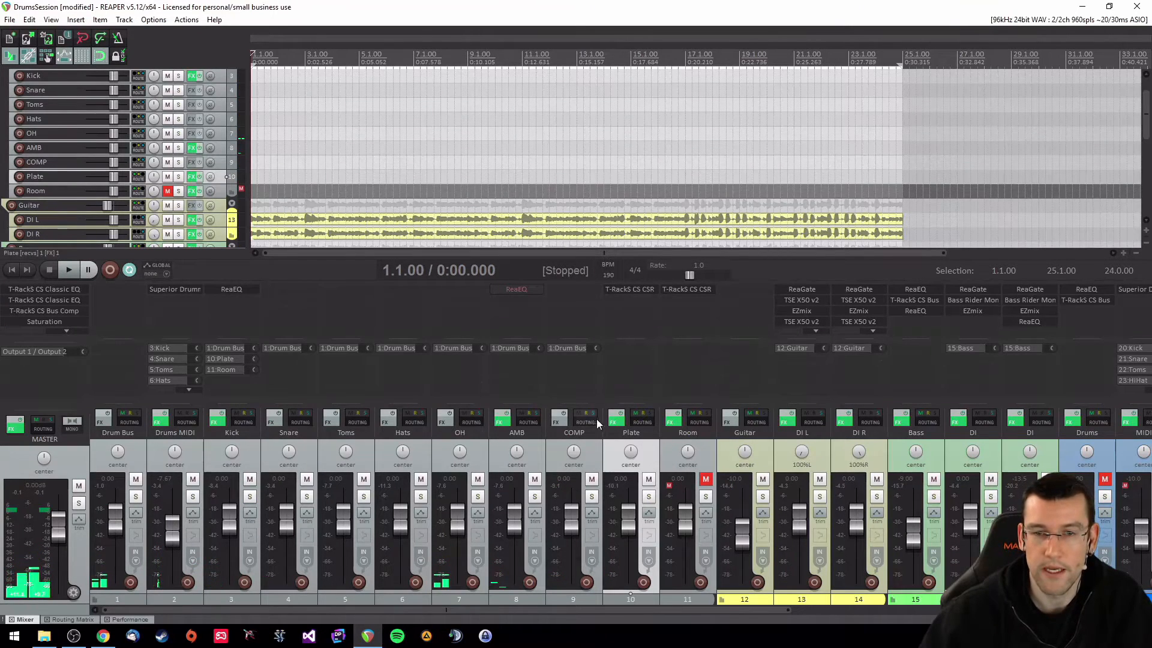
# Turn off the master/parent send in the Plate track's routing
pyautogui.click(641, 418)
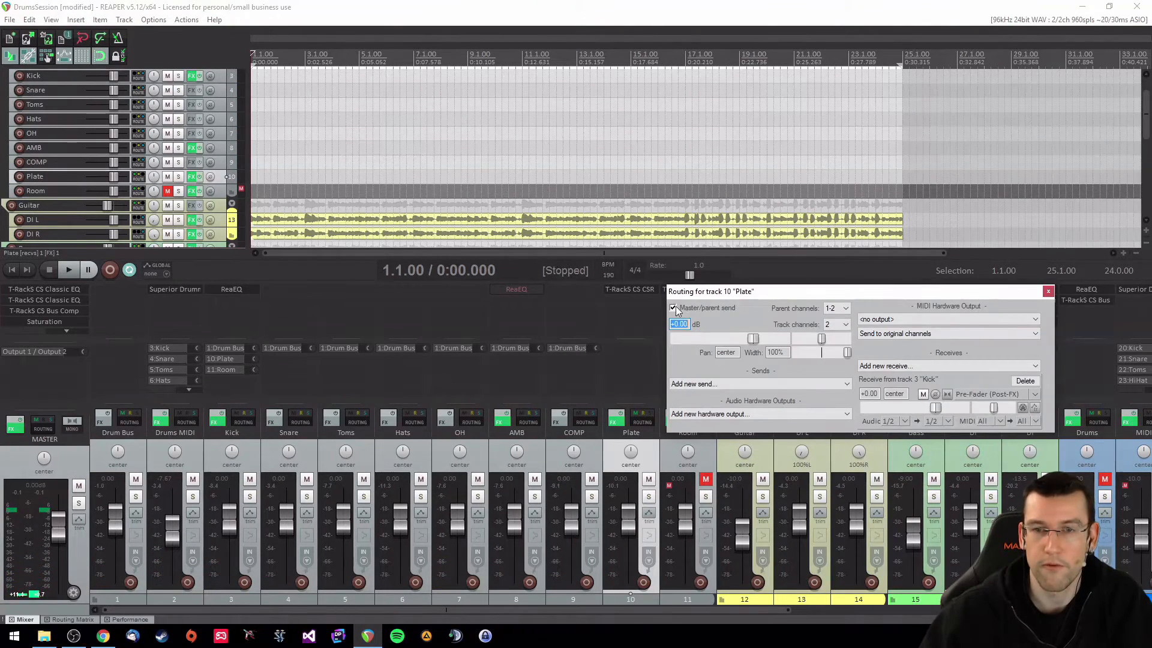
pyautogui.click(66, 452)
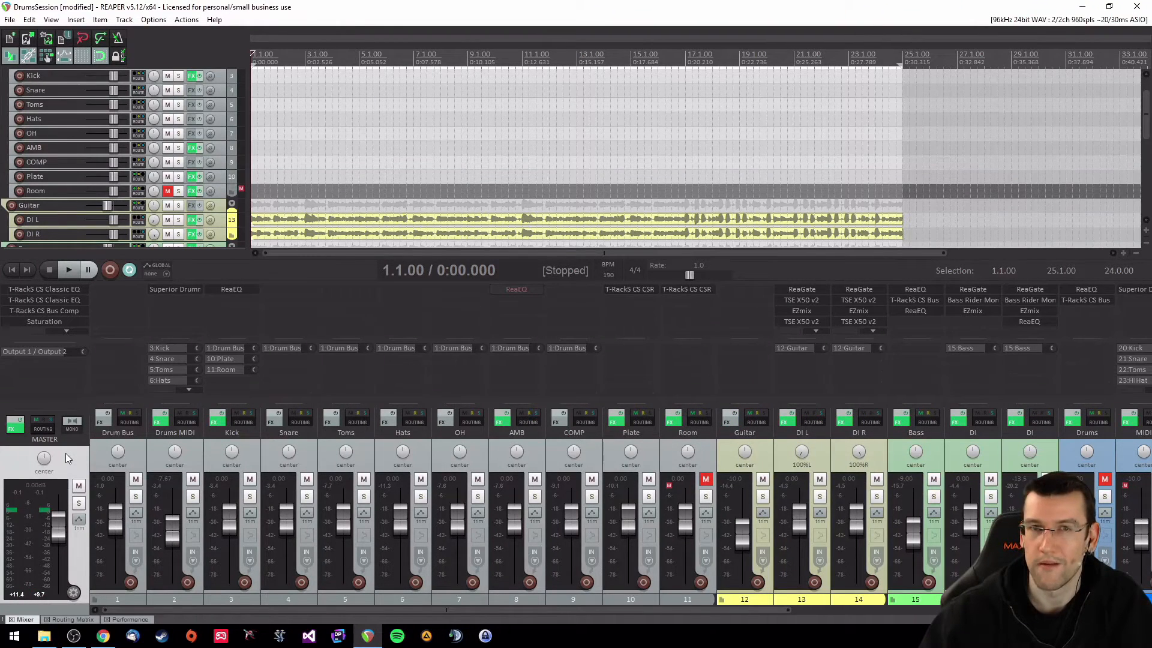
pyautogui.click(135, 447)
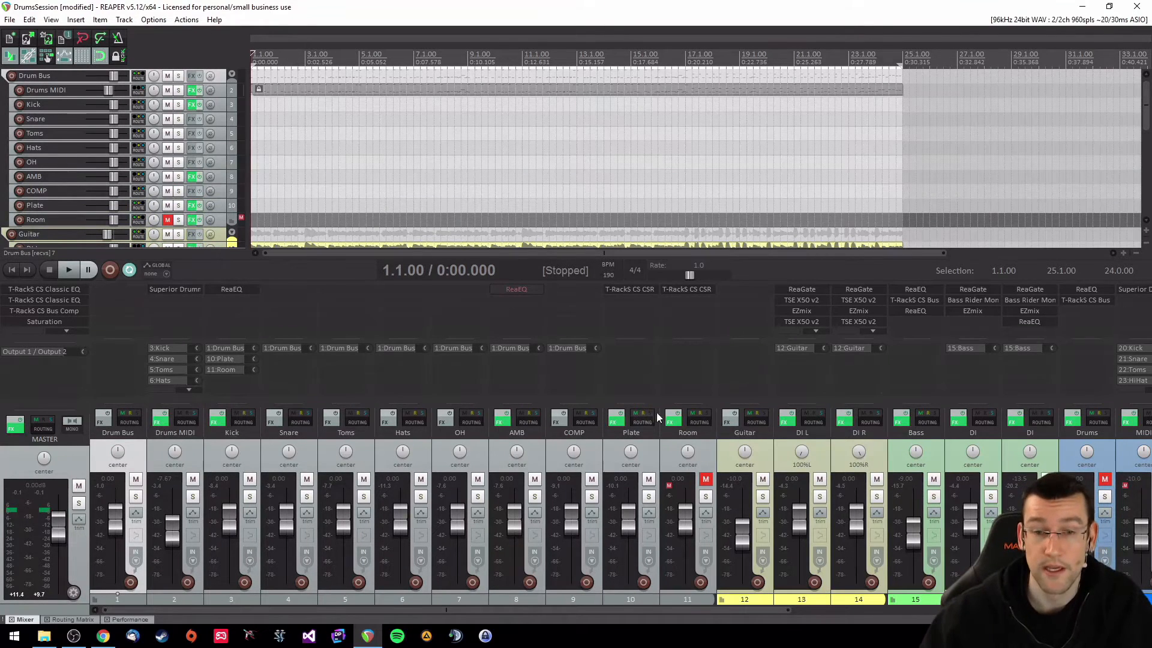
pyautogui.click(650, 452)
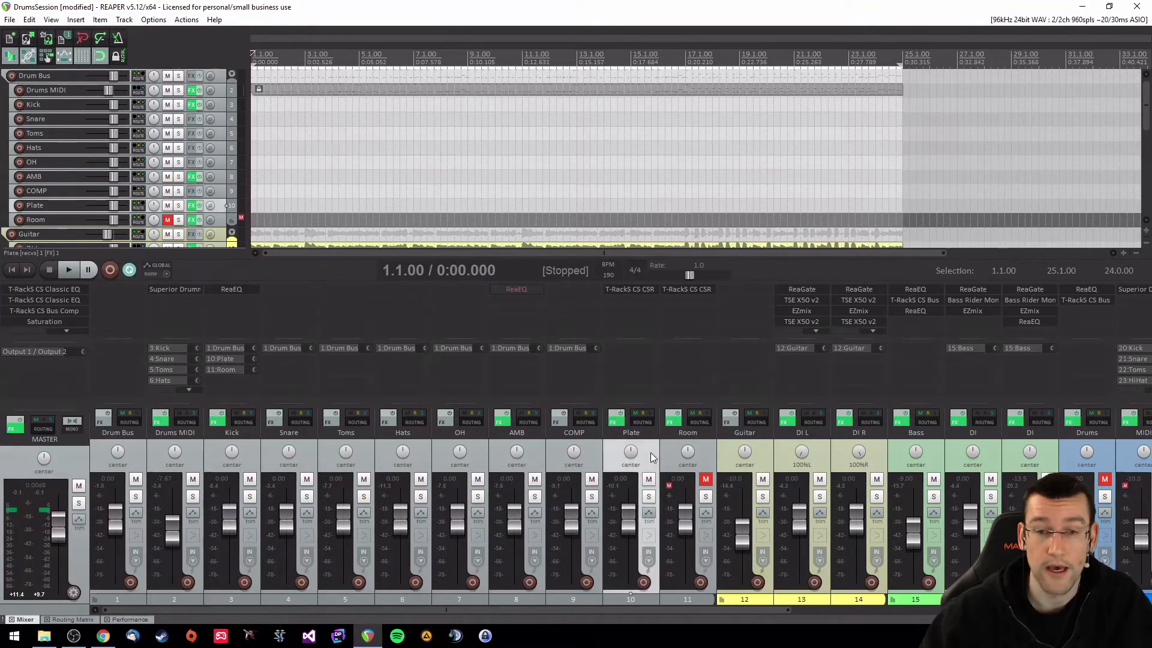
# Add a send from the Plate track to track 1 Drum Bus and close its routing window
pyautogui.click(639, 419)
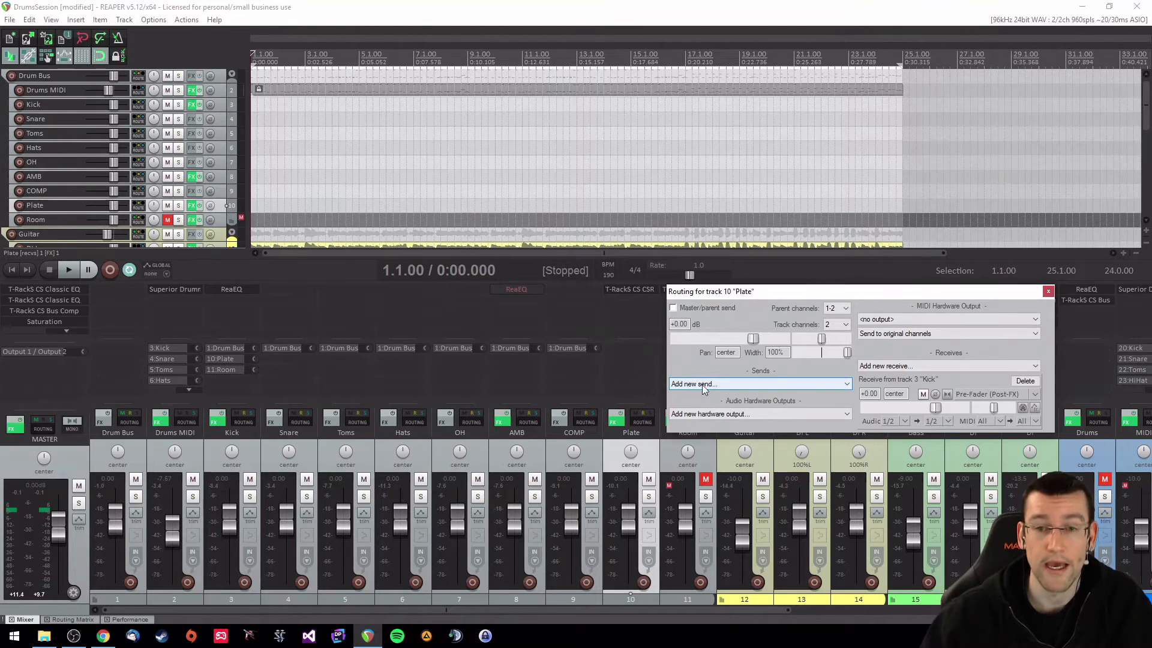
pyautogui.click(787, 383)
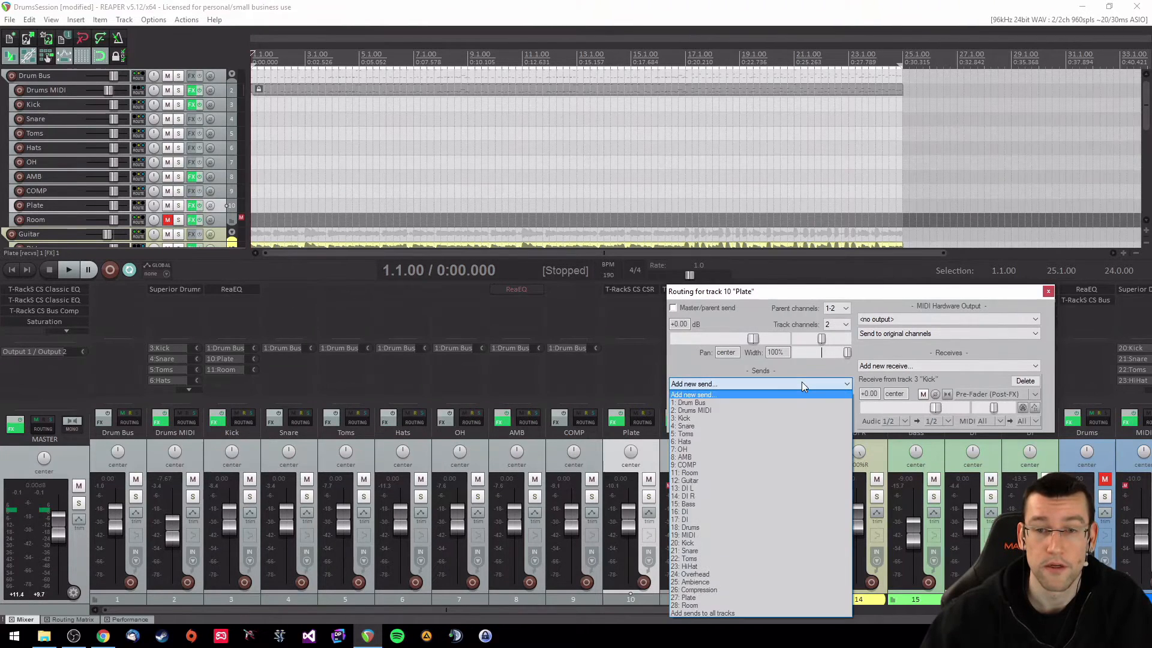
pyautogui.click(691, 403)
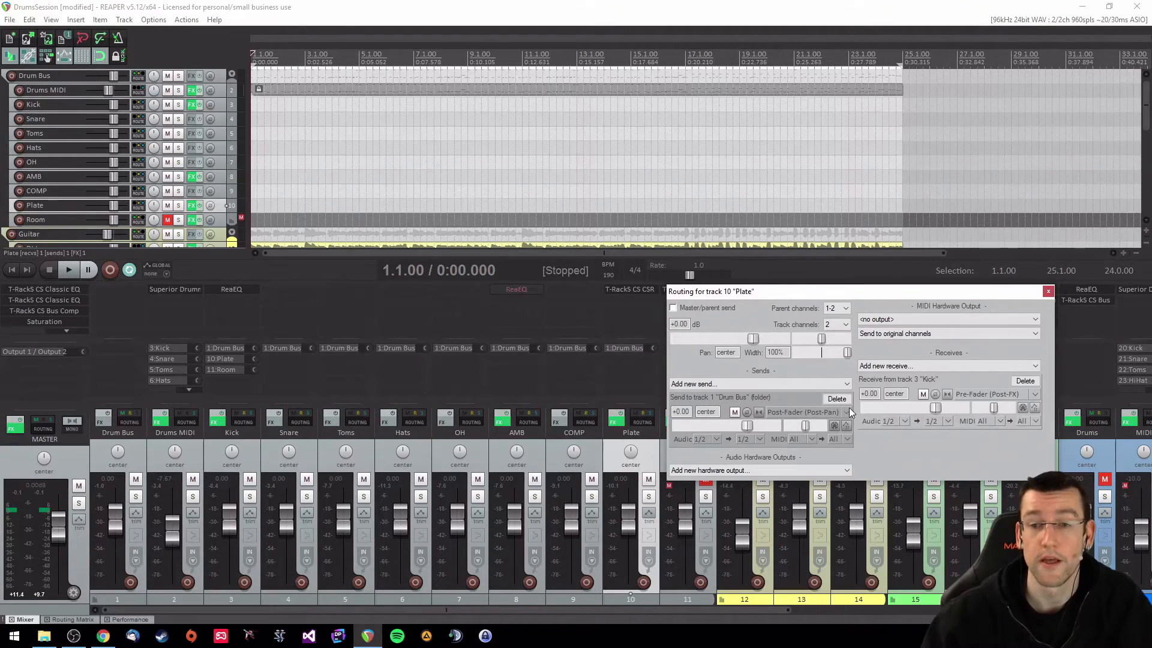
pyautogui.moveTo(841, 301); pyautogui.dragTo(592, 227)
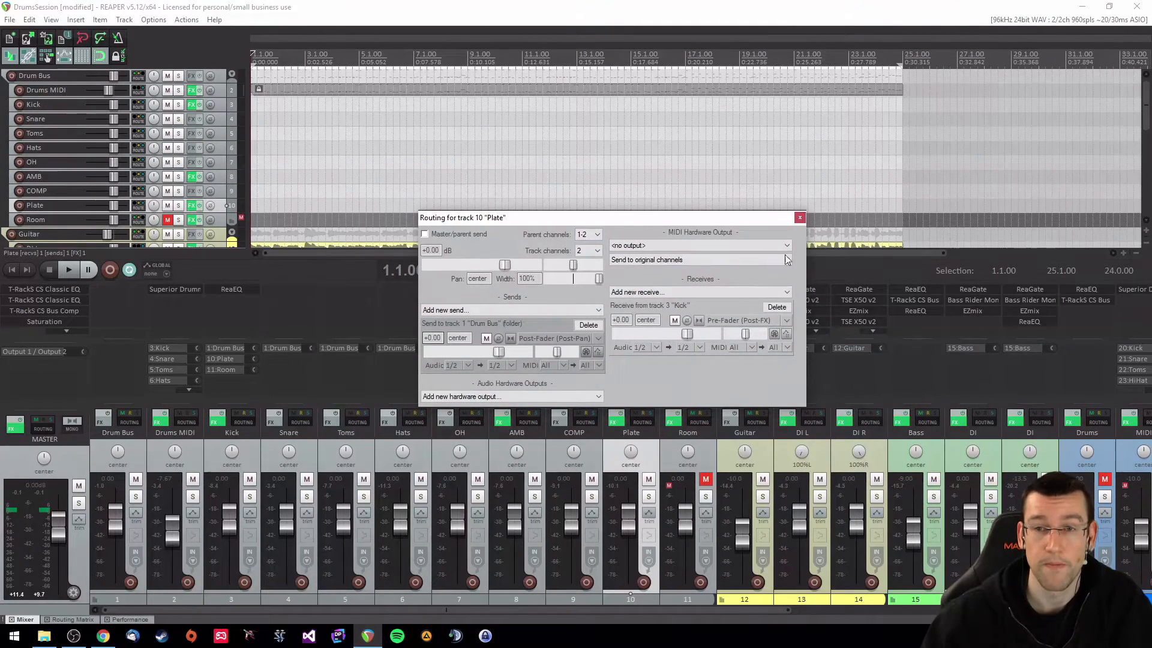
pyautogui.click(800, 218)
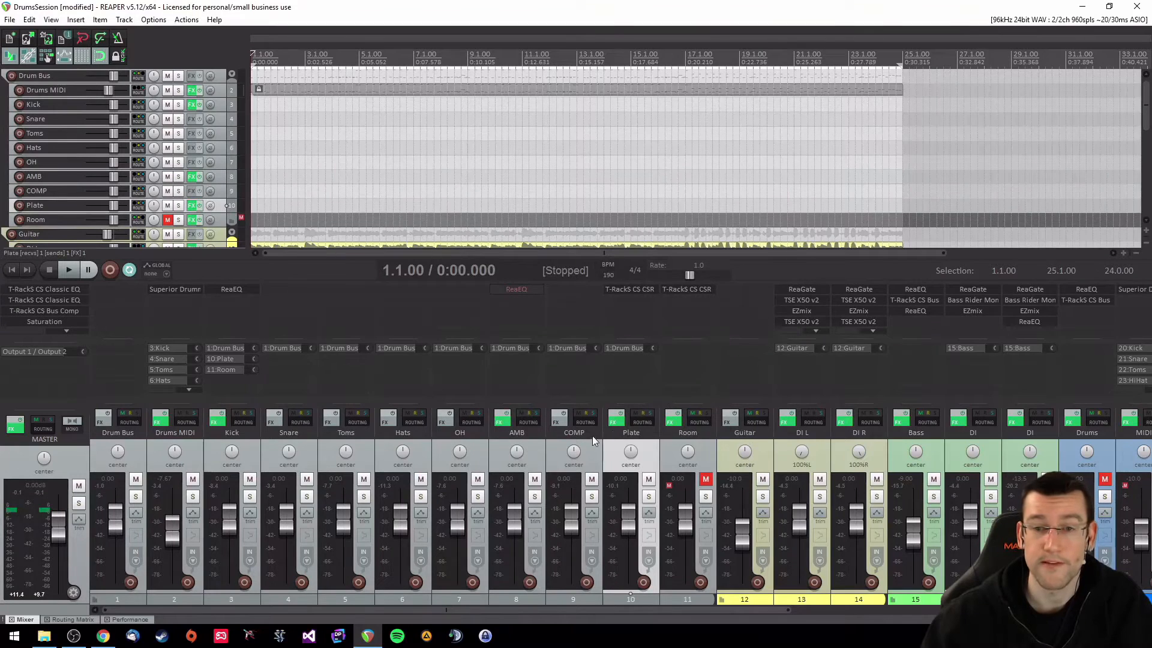
# Turn off the Room track's master/parent send and add a send from it to track 1 Drum Bus
pyautogui.click(704, 418)
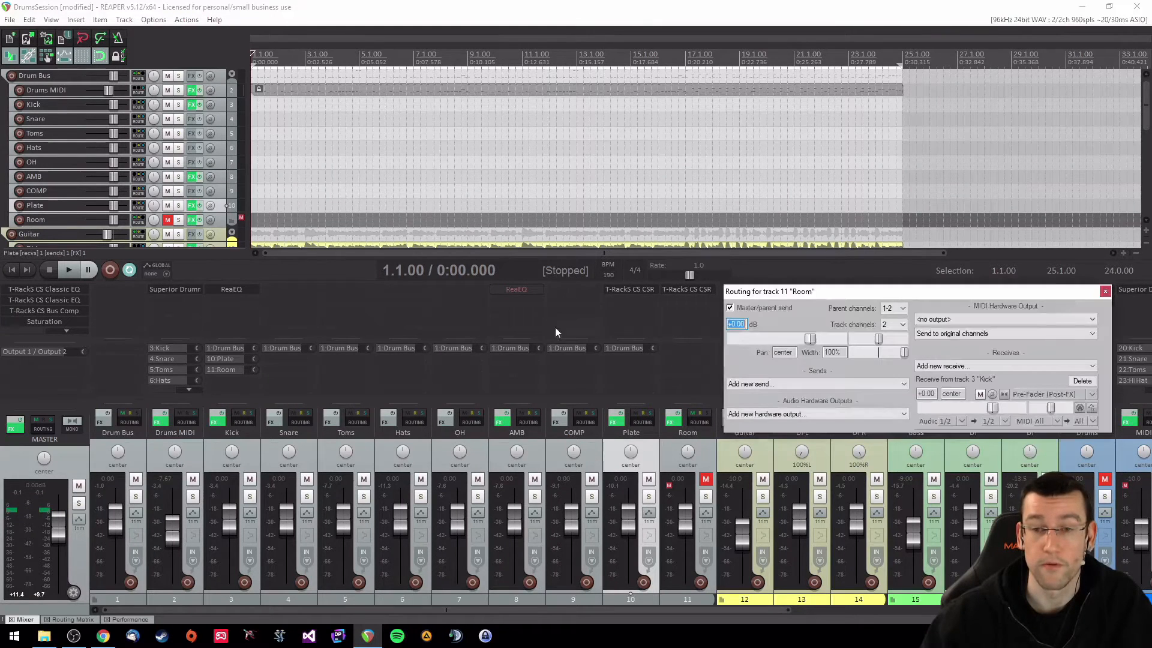
pyautogui.click(730, 308)
pyautogui.click(787, 382)
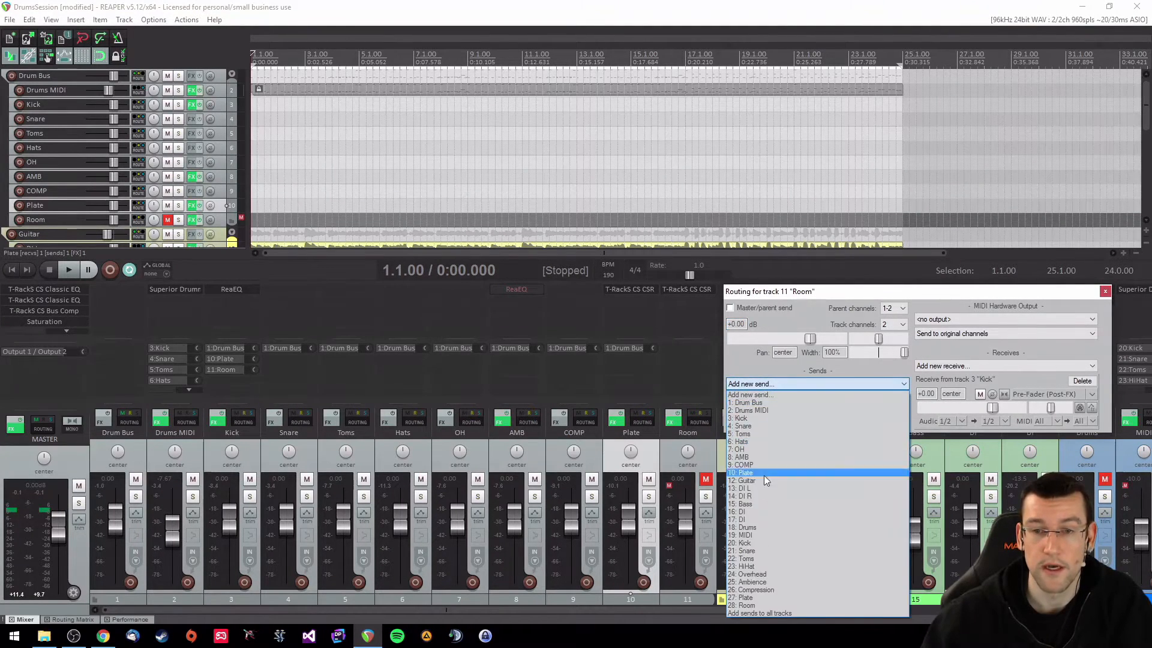
pyautogui.click(754, 402)
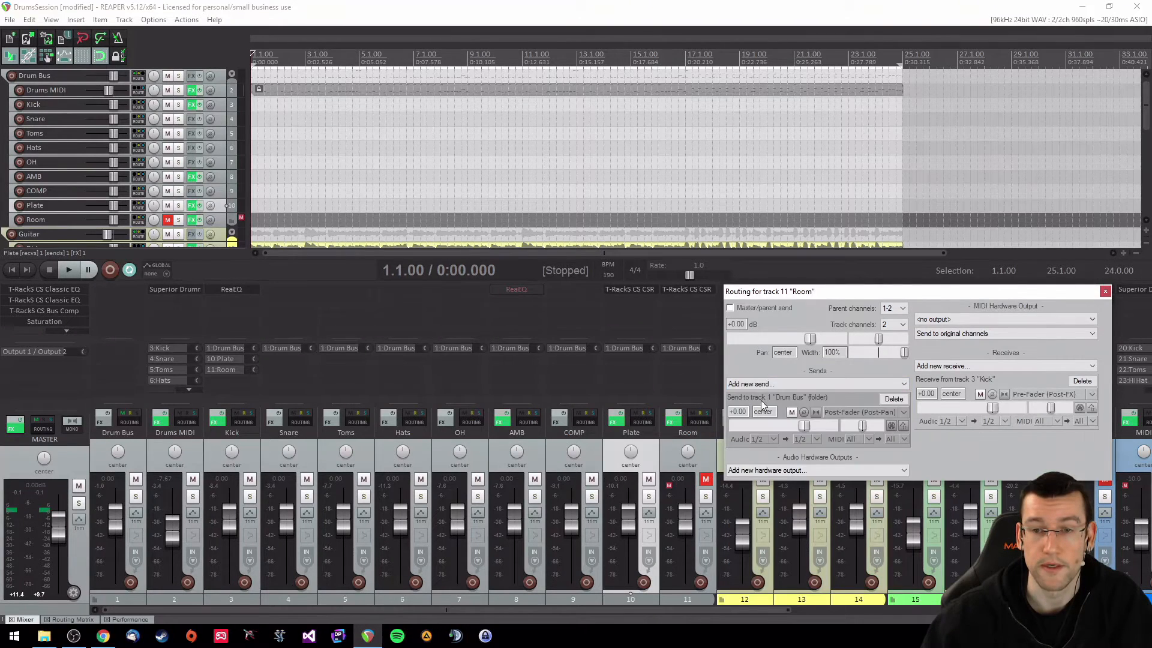
pyautogui.click(1105, 292)
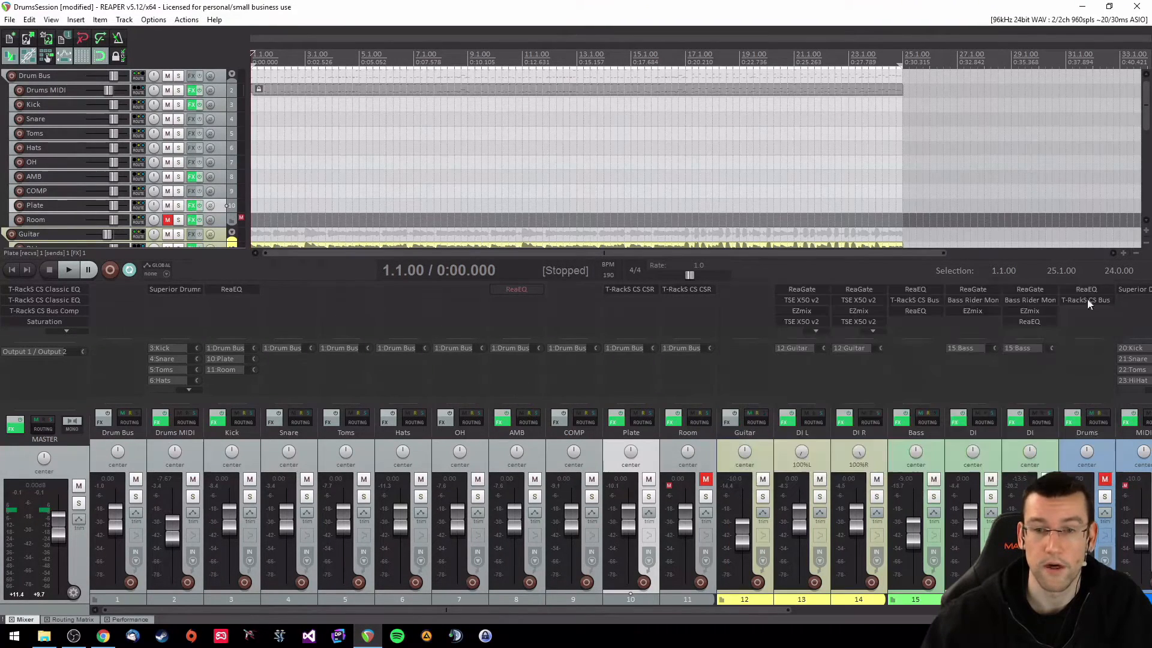
# Solo the Plate track and play the session to check its signal through the Drum Bus send
pyautogui.click(133, 455)
pyautogui.click(649, 463)
pyautogui.click(648, 496)
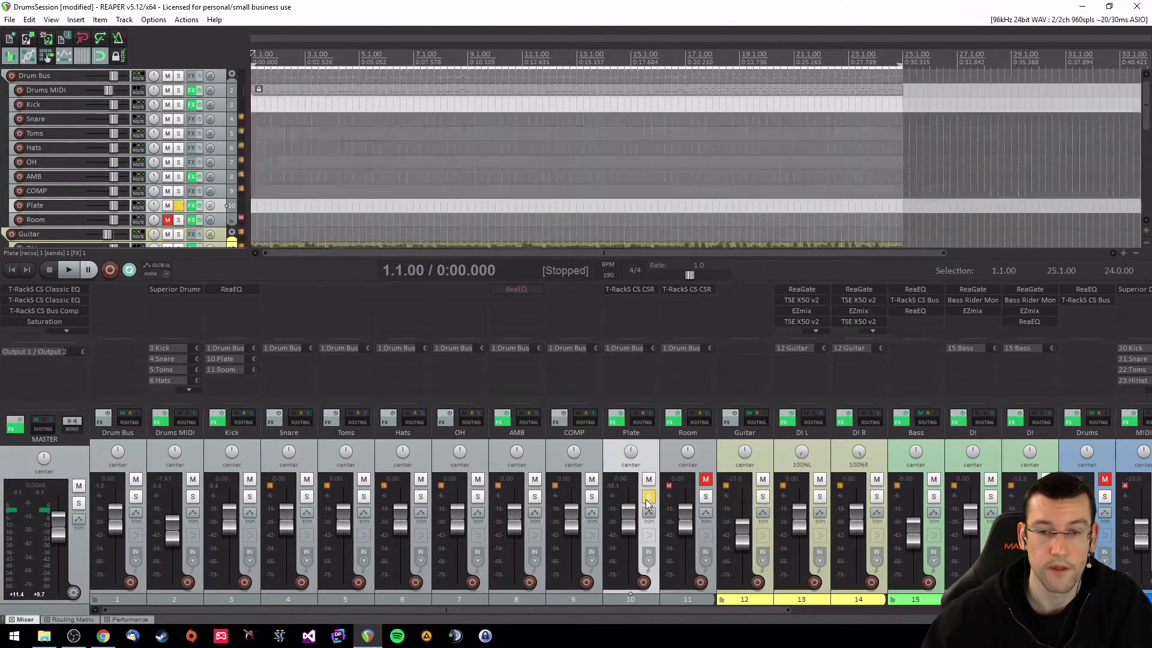
pyautogui.press('space')
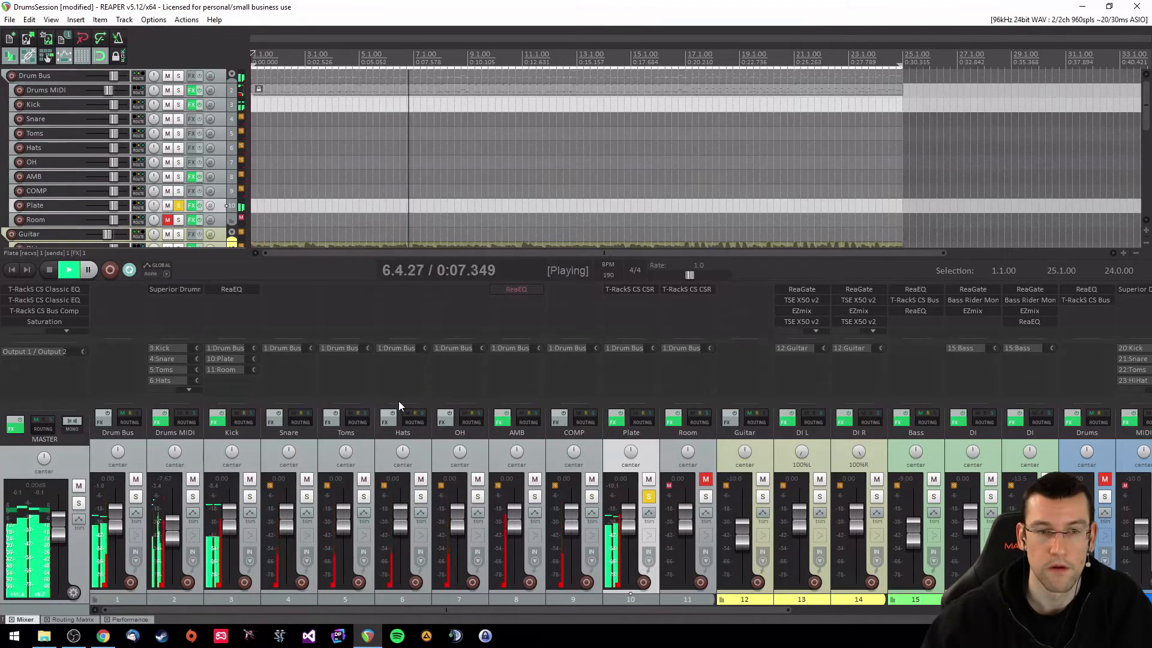
pyautogui.press('space')
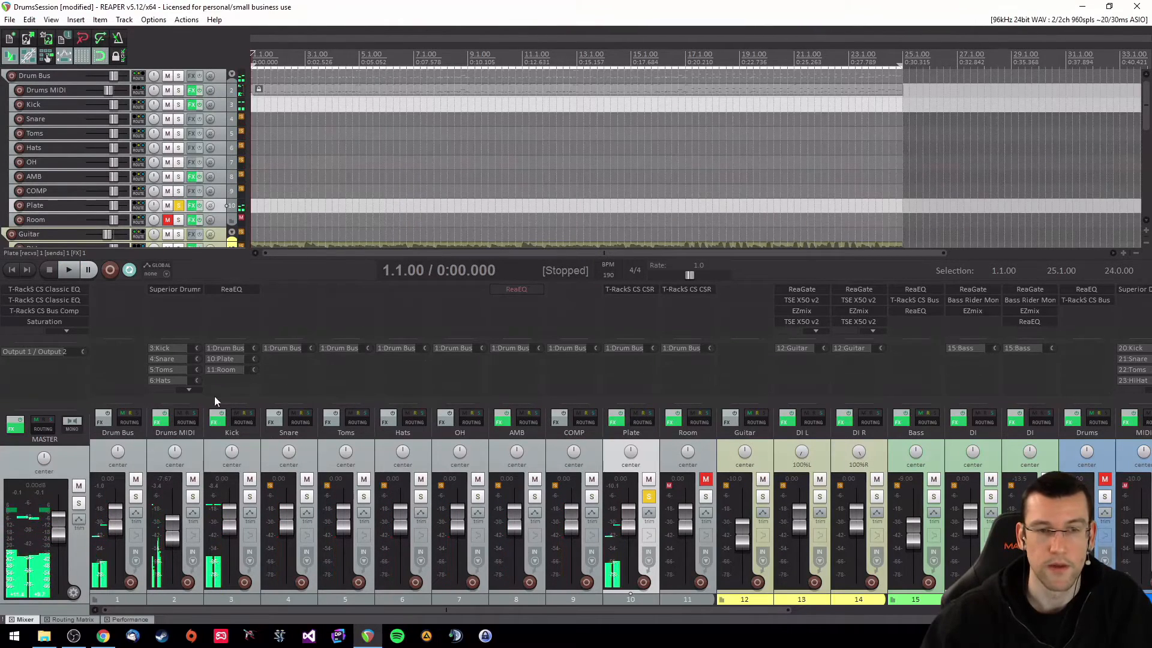
# Clear the Plate solo, unmute Room and solo the Drum Bus
pyautogui.click(648, 497)
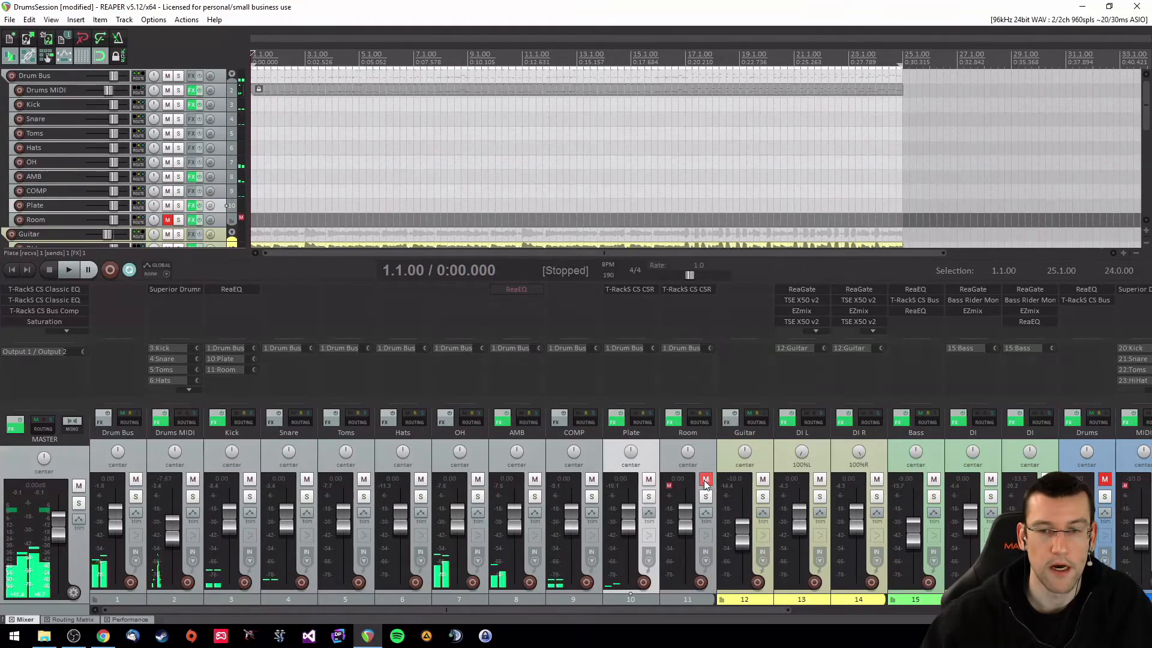
pyautogui.click(706, 479)
pyautogui.click(136, 497)
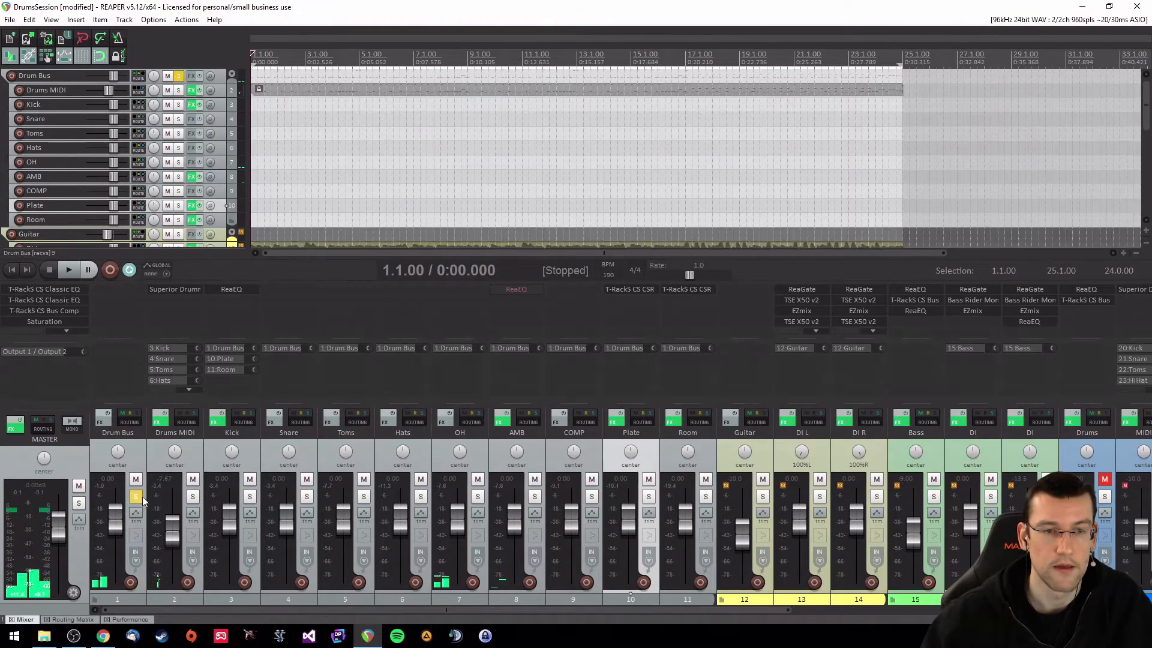
# Add a send from the Snare track to track 10 Plate and make it Pre-Fader (Post-FX)
pyautogui.click(287, 356)
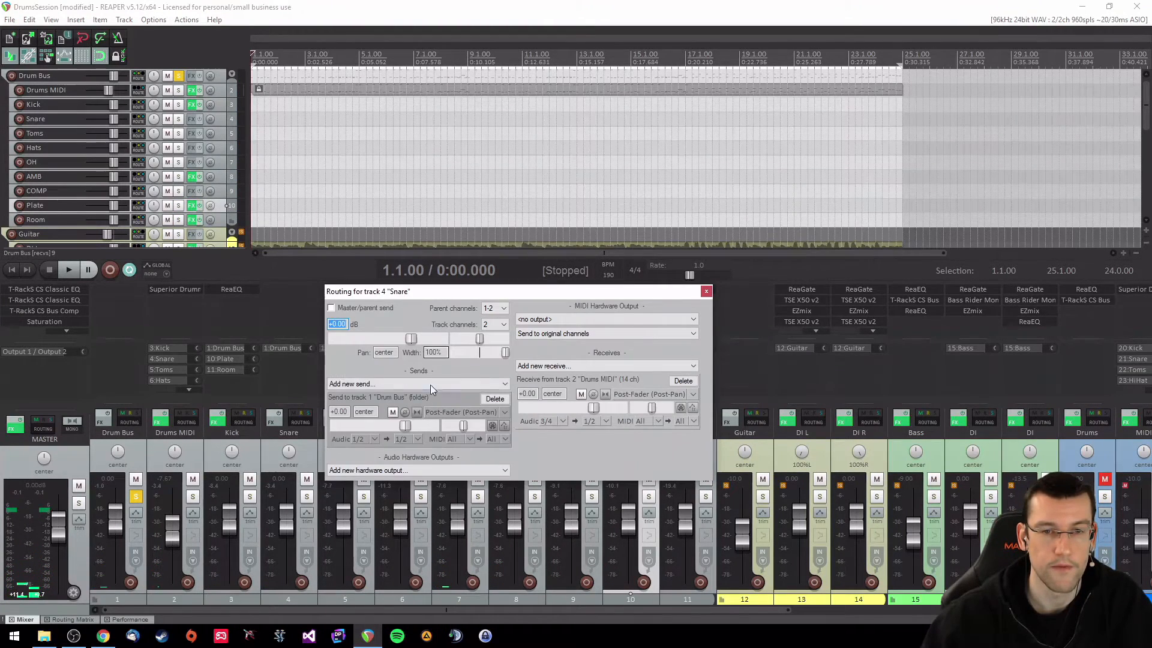
pyautogui.click(445, 384)
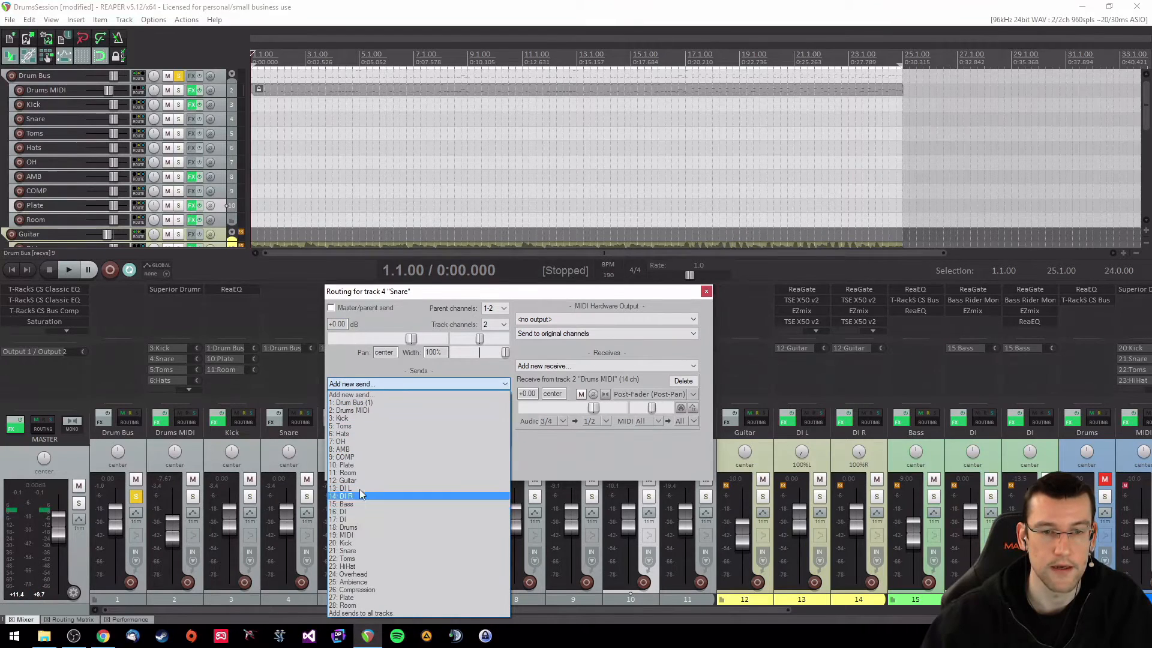
pyautogui.click(359, 465)
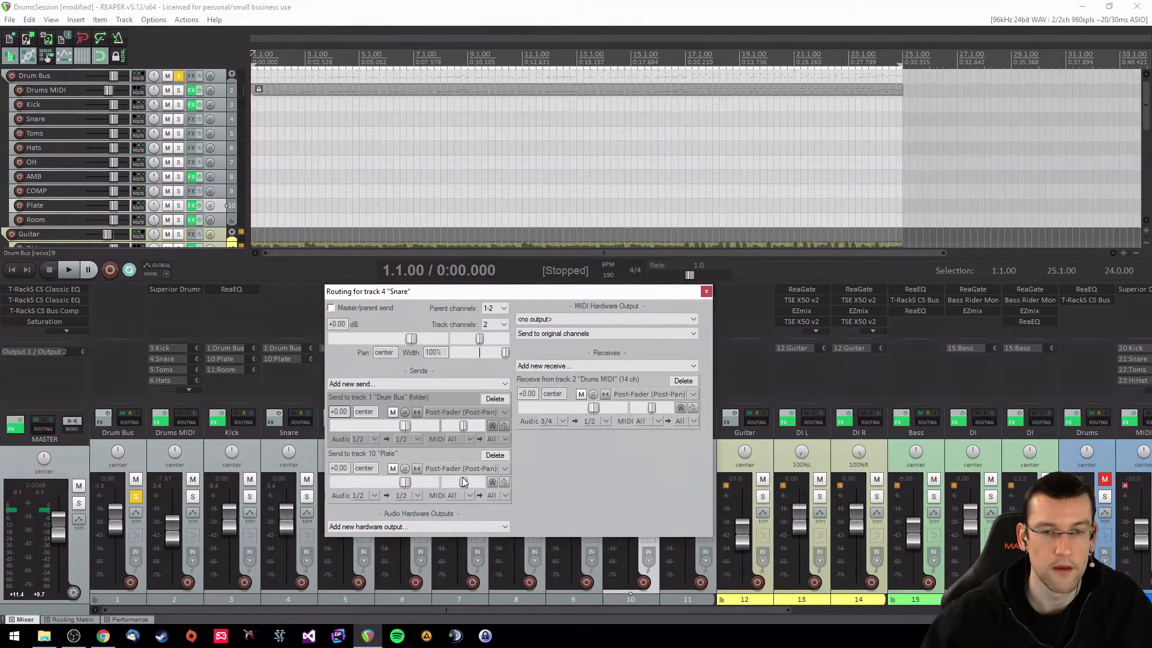
pyautogui.click(505, 468)
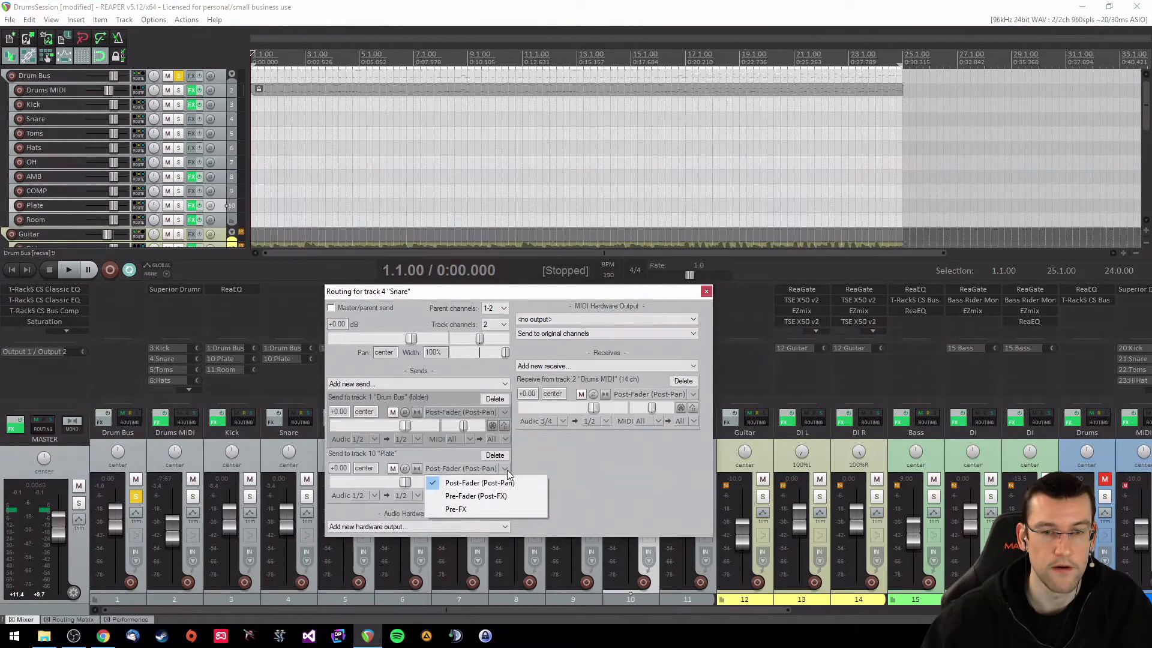
pyautogui.click(475, 495)
pyautogui.click(282, 370)
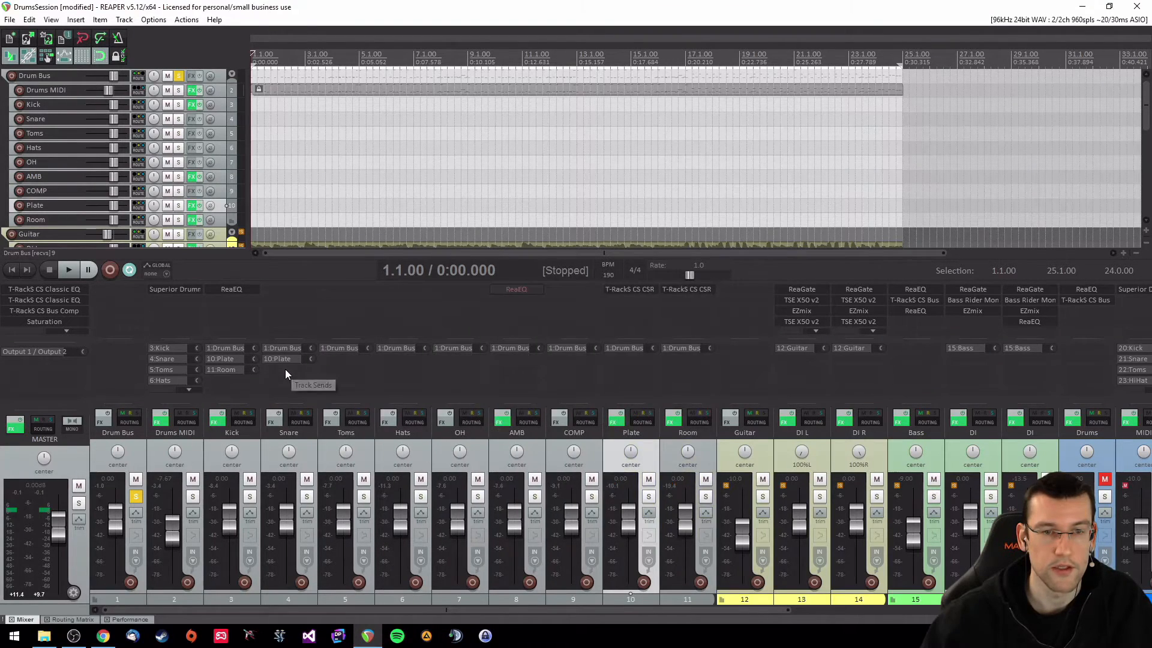
# Add a second send from the Snare track to track 11 Room and make it Pre-Fader (Post-FX)
pyautogui.click(285, 369)
pyautogui.click(412, 384)
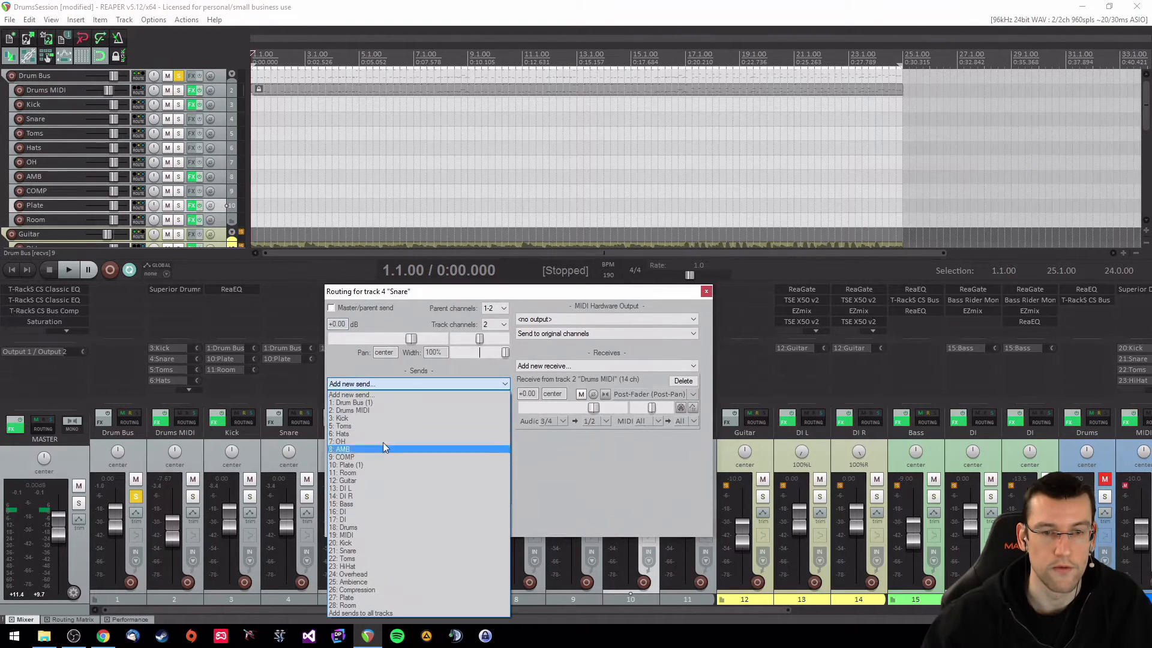
pyautogui.click(362, 473)
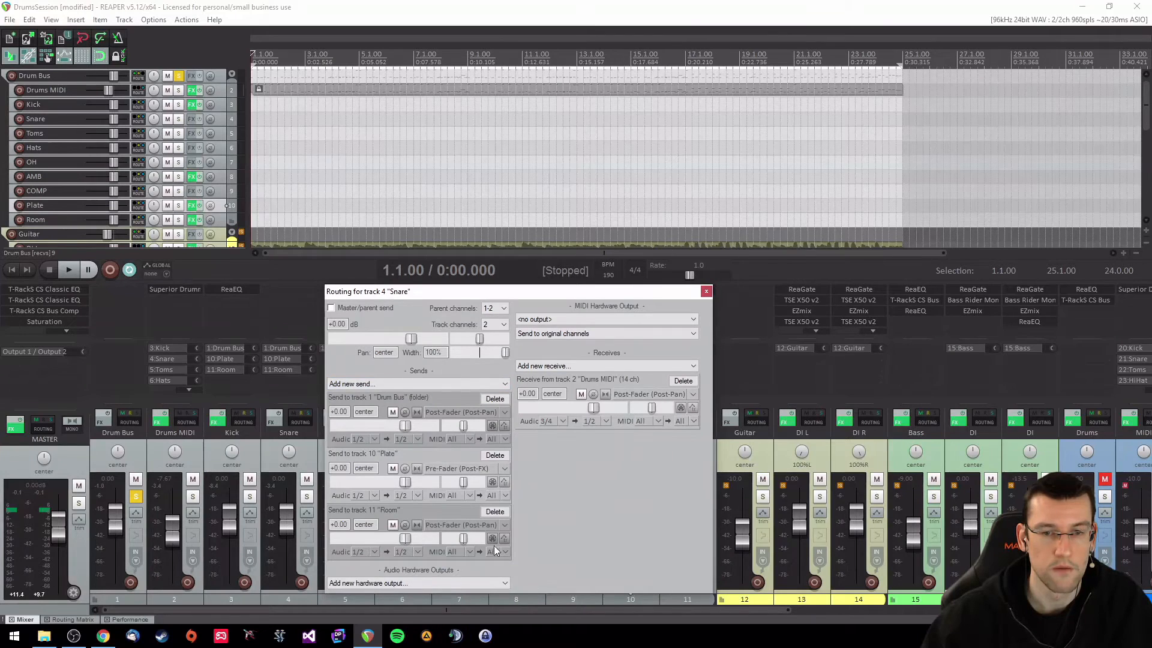
pyautogui.click(506, 525)
pyautogui.click(471, 550)
pyautogui.click(706, 292)
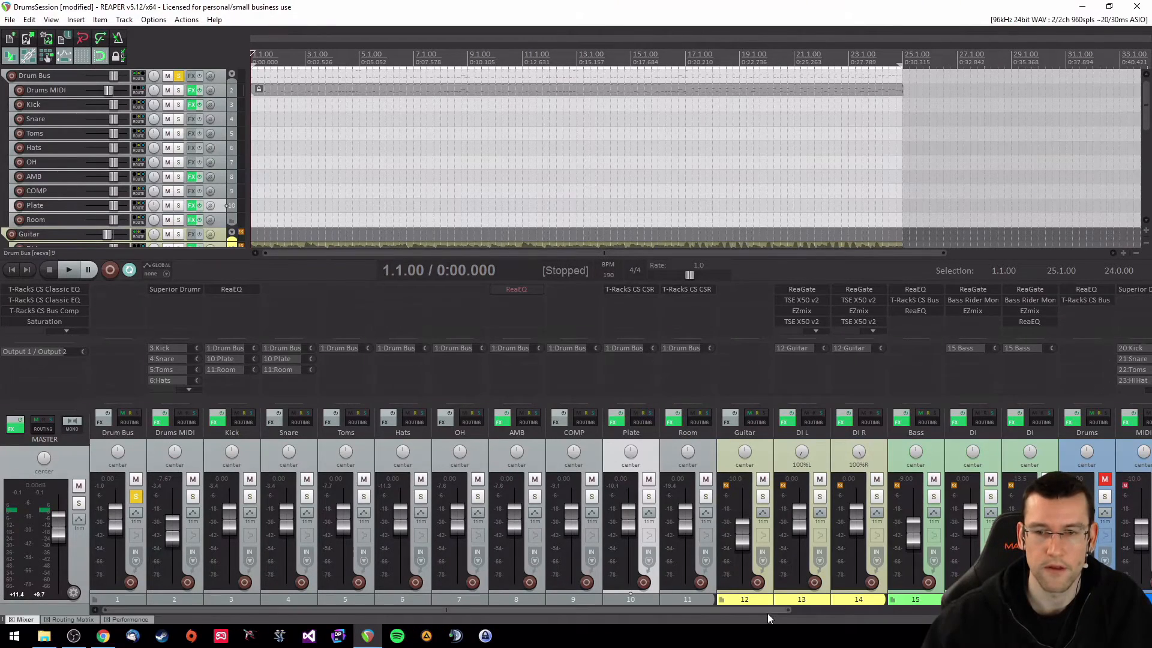
# Inspect the Plate send controls on track 22 Toms and track 24 Overhead in the existing Drums group
pyautogui.moveTo(768, 613); pyautogui.dragTo(1070, 613)
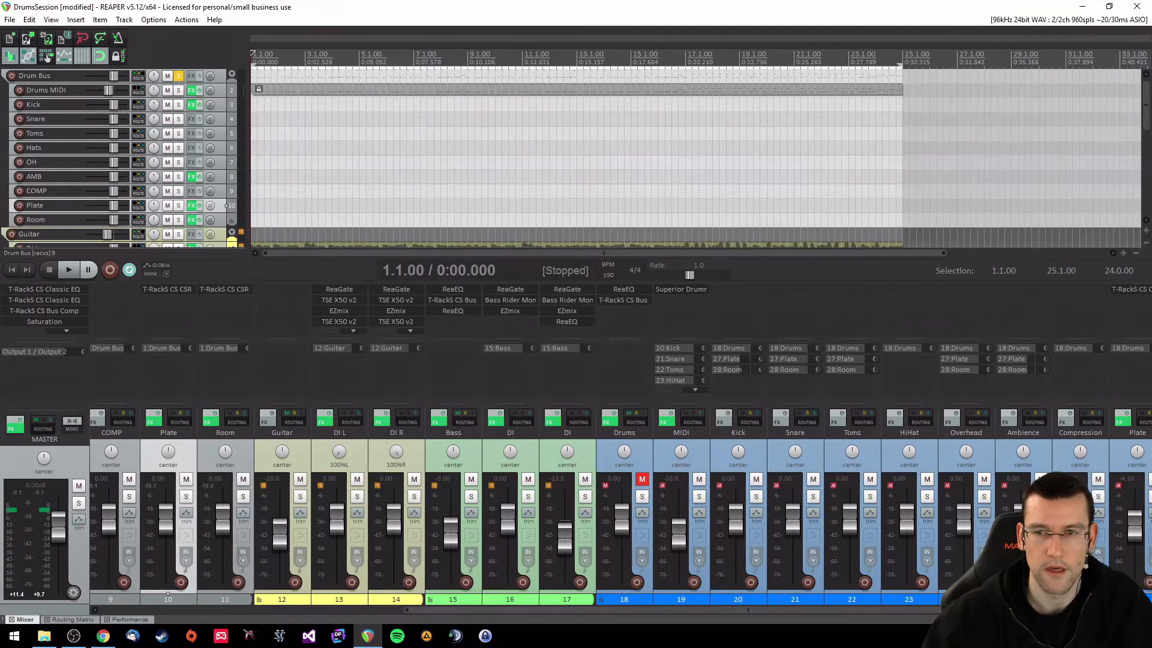
pyautogui.click(847, 359)
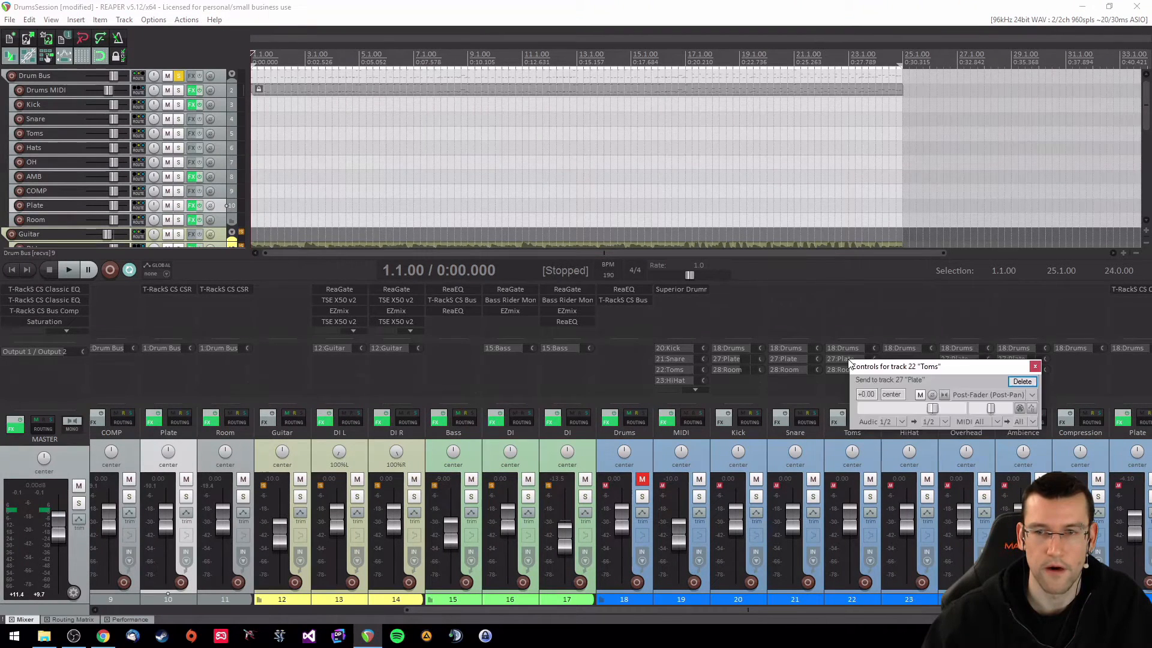
pyautogui.click(1022, 382)
pyautogui.click(966, 360)
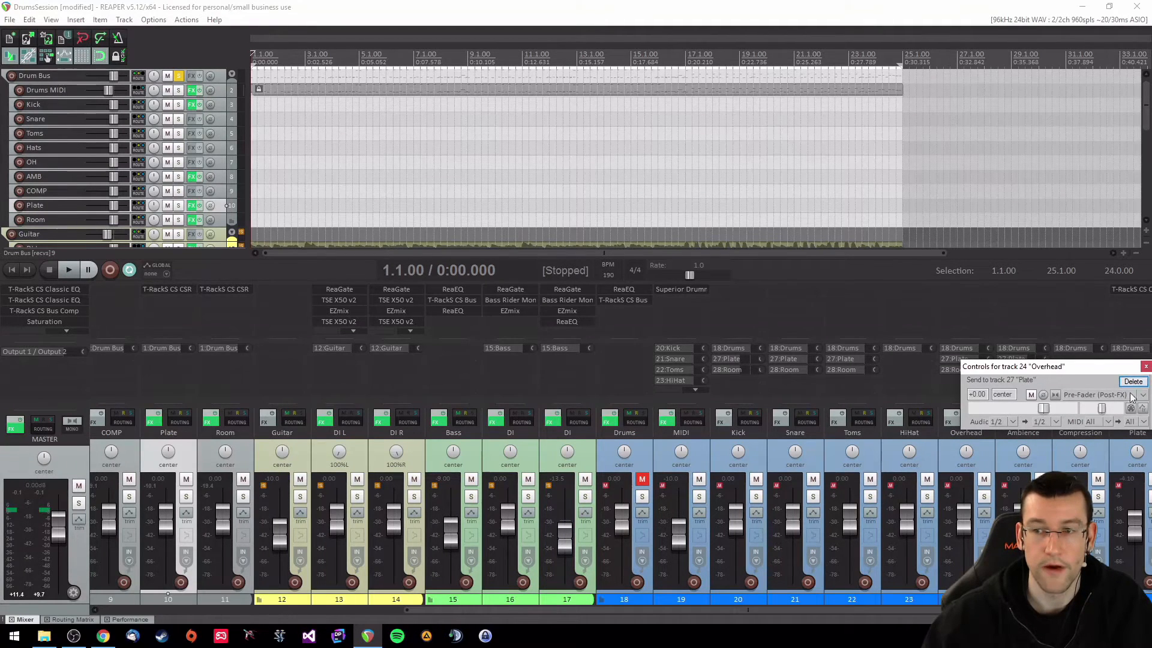
pyautogui.click(1145, 367)
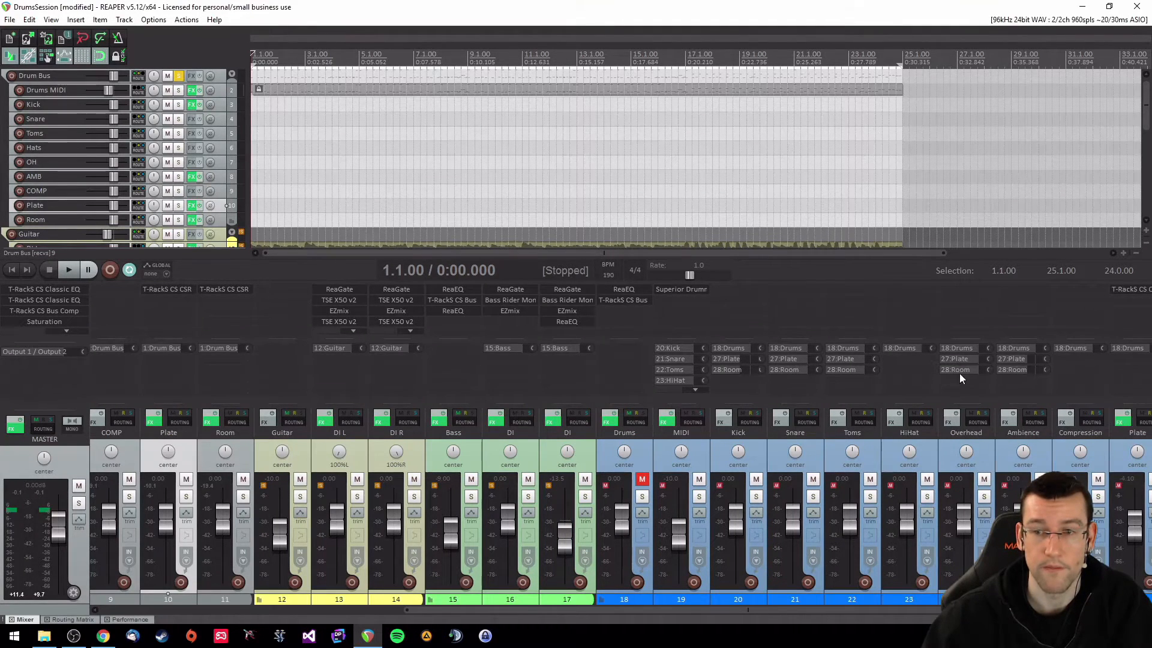
pyautogui.moveTo(625, 610); pyautogui.dragTo(299, 603)
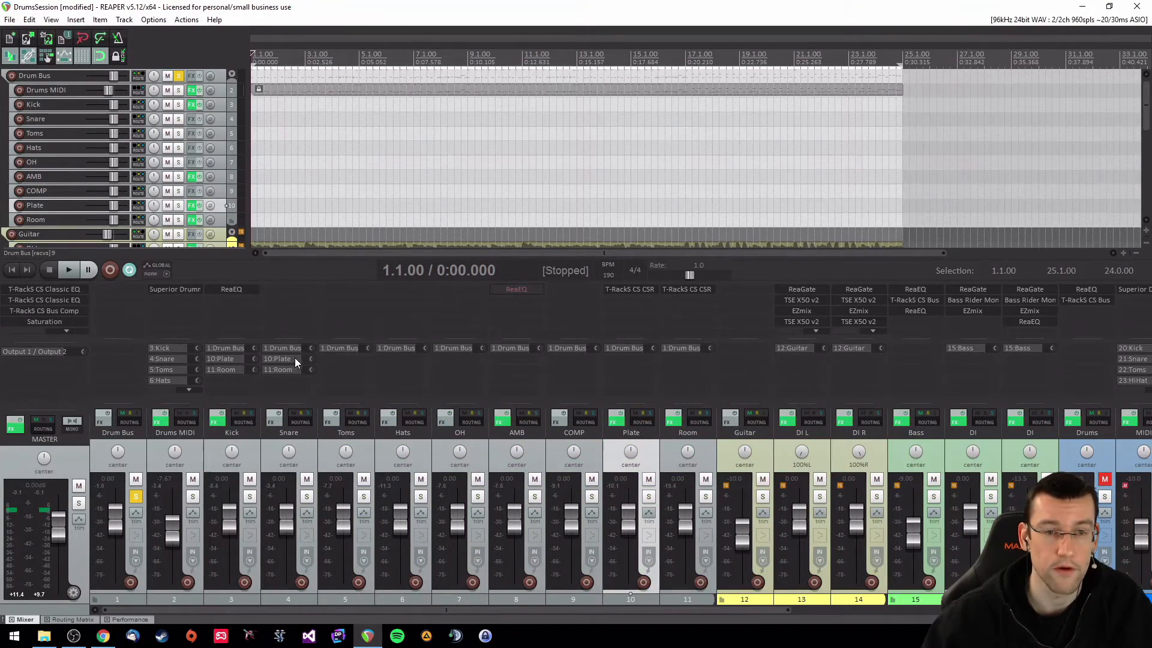
pyautogui.moveTo(277, 360); pyautogui.dragTo(346, 362)
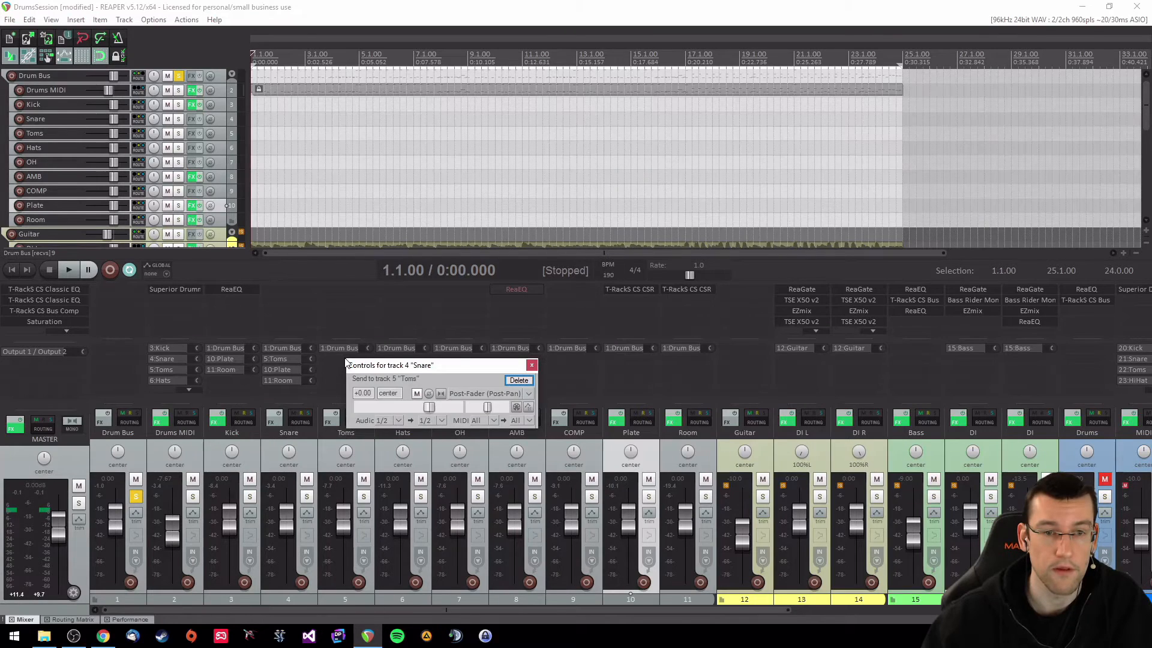
pyautogui.click(533, 368)
pyautogui.hotkey('ctrl', 'z')
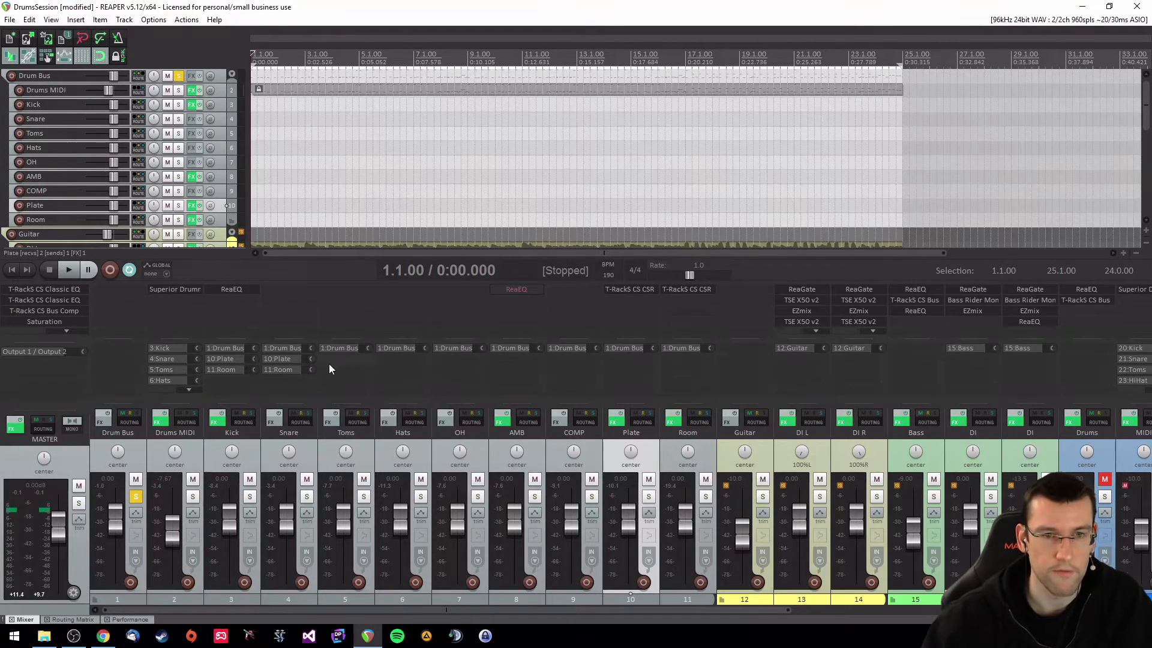
# Copy the Snare track's pre-fader Plate and Room sends to the Toms, OH and AMB tracks, checking the Toms send to Plate
pyautogui.moveTo(284, 360); pyautogui.dragTo(347, 369)
pyautogui.click(349, 362)
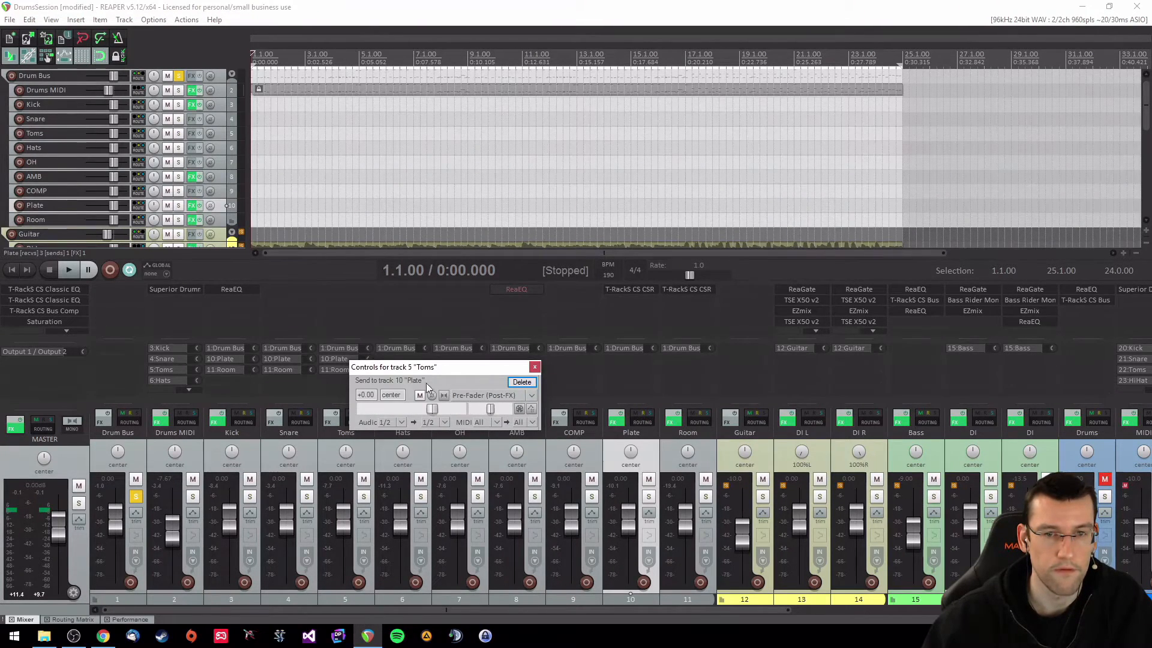
pyautogui.click(534, 366)
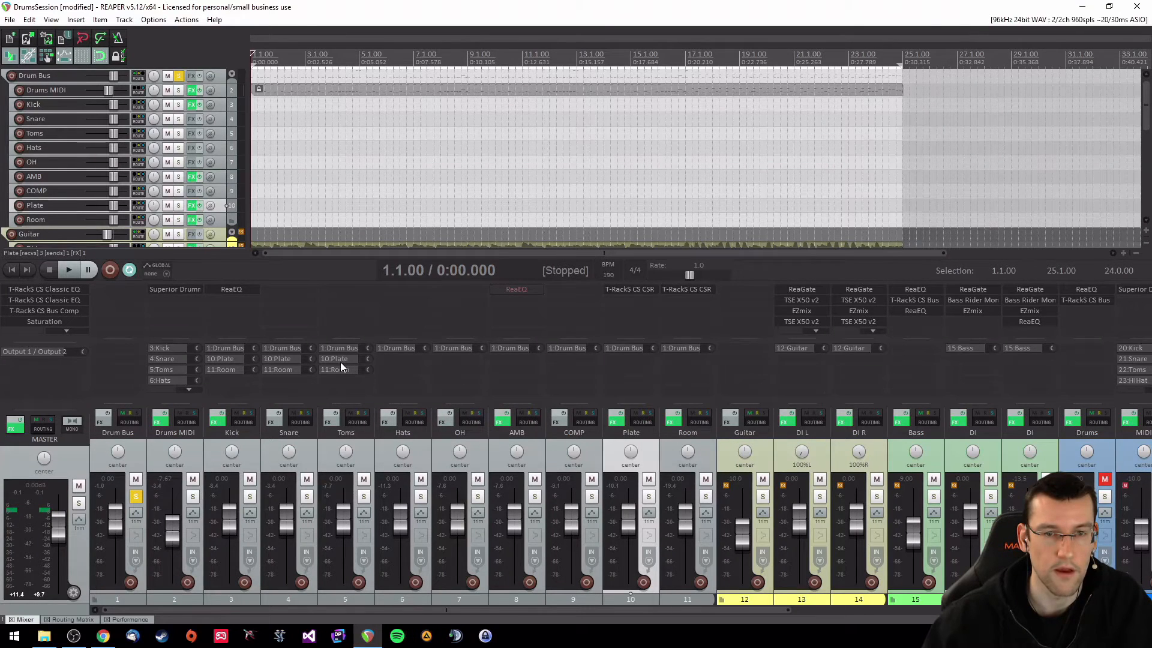
pyautogui.moveTo(340, 360); pyautogui.dragTo(469, 375)
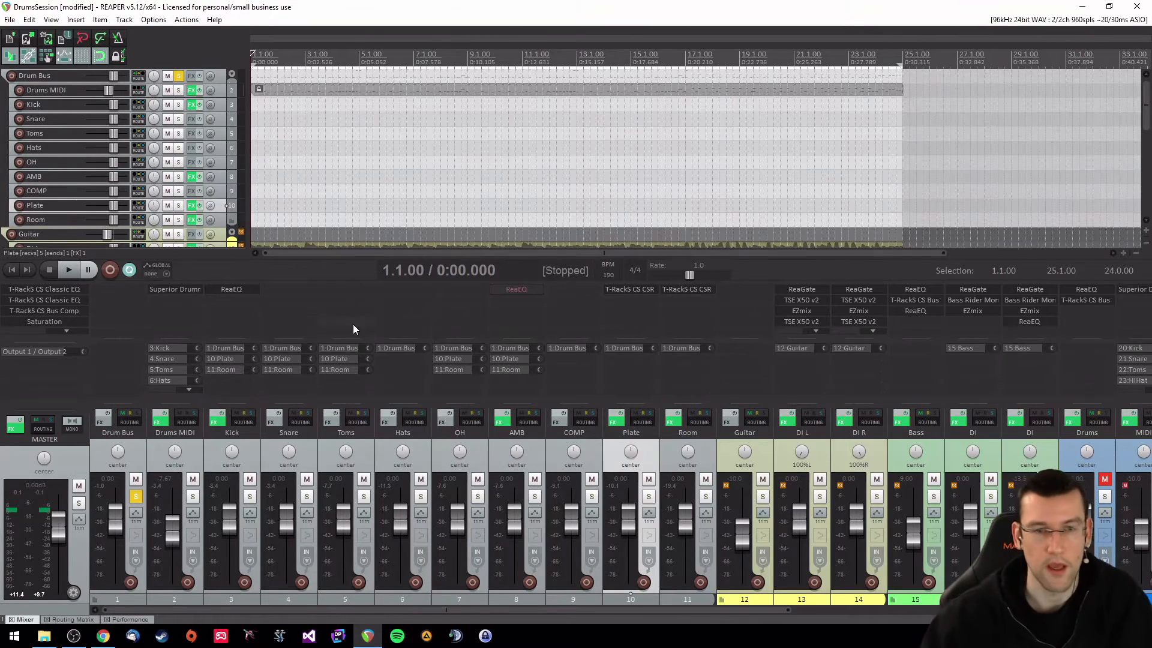
pyautogui.click(257, 456)
pyautogui.click(310, 453)
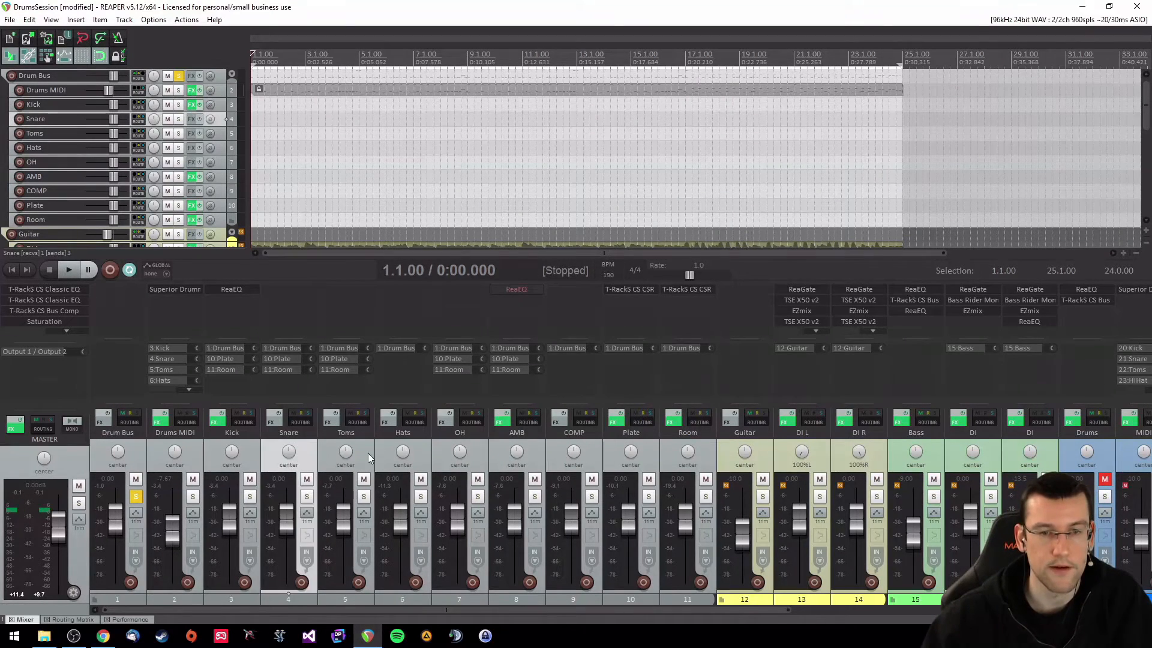
pyautogui.click(369, 452)
pyautogui.click(449, 455)
pyautogui.click(538, 456)
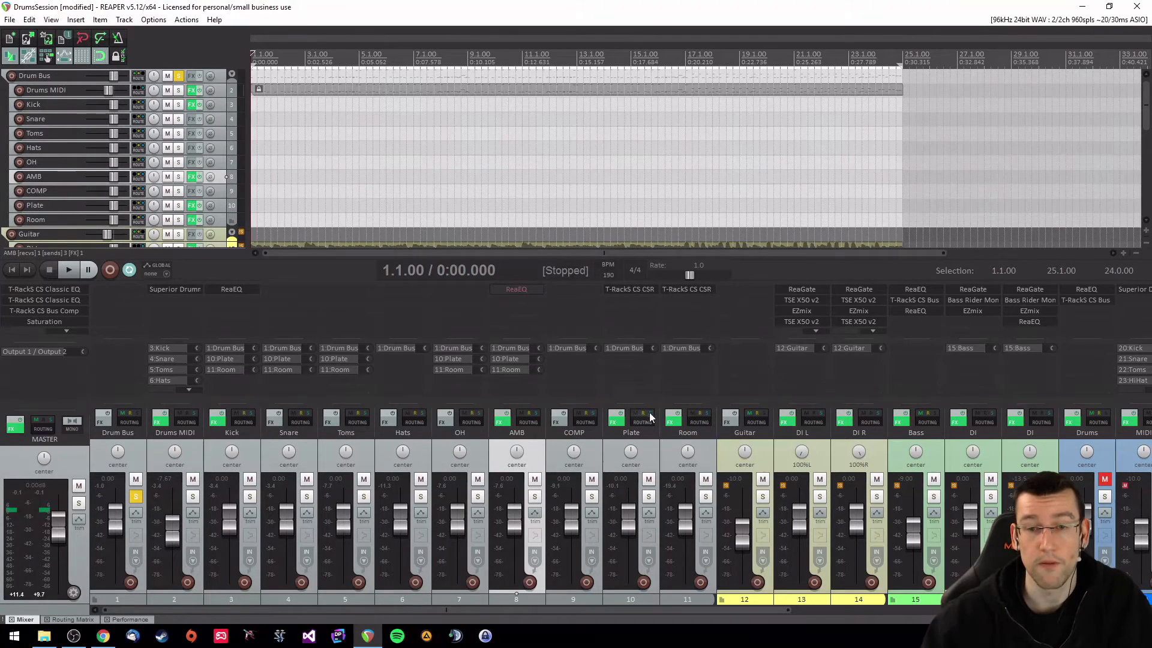
pyautogui.click(652, 455)
pyautogui.click(665, 480)
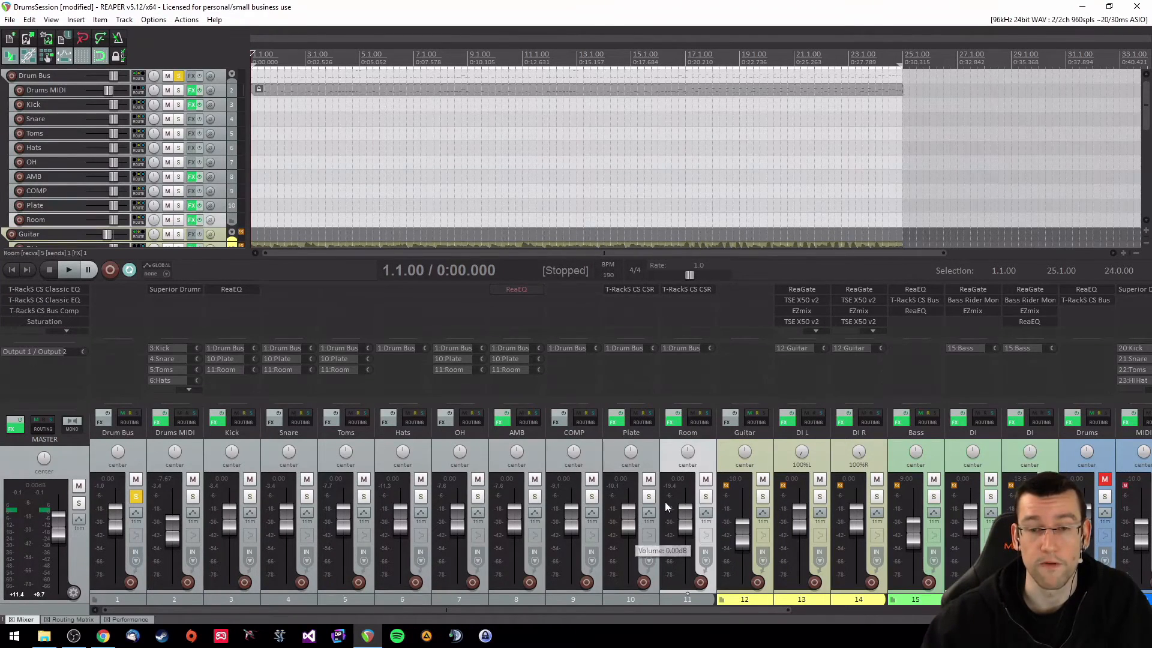
# Solo Plate and Room in place of the Drum Bus and play the session to hear the reverb tracks alone
pyautogui.click(649, 496)
pyautogui.click(705, 496)
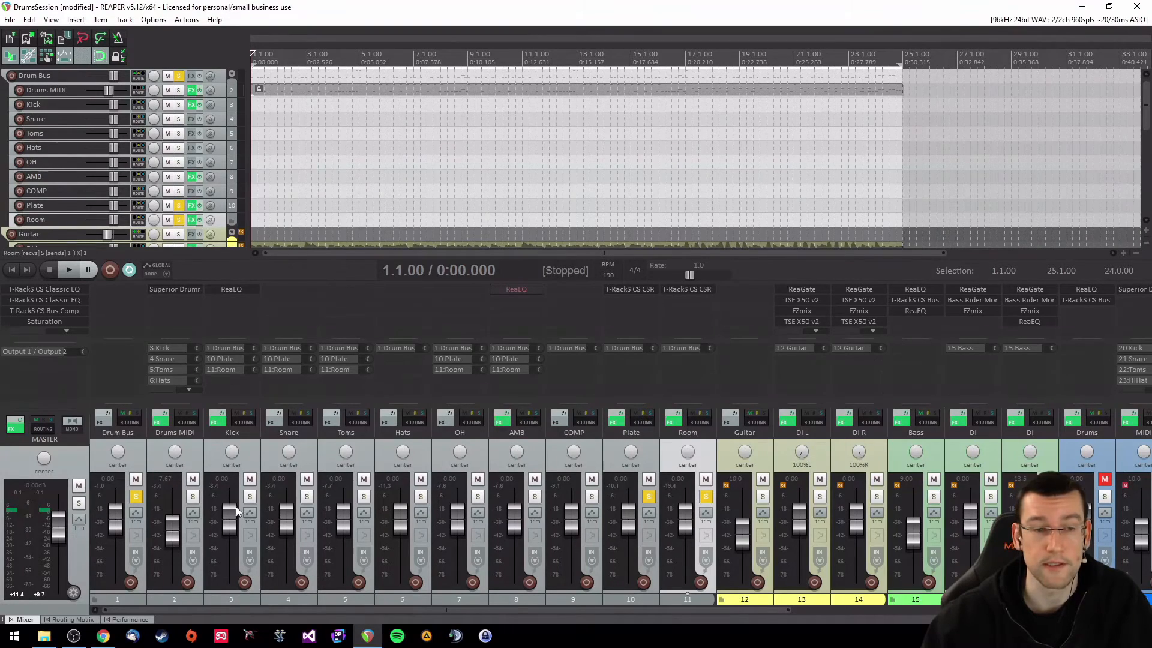
pyautogui.click(136, 497)
pyautogui.press('space')
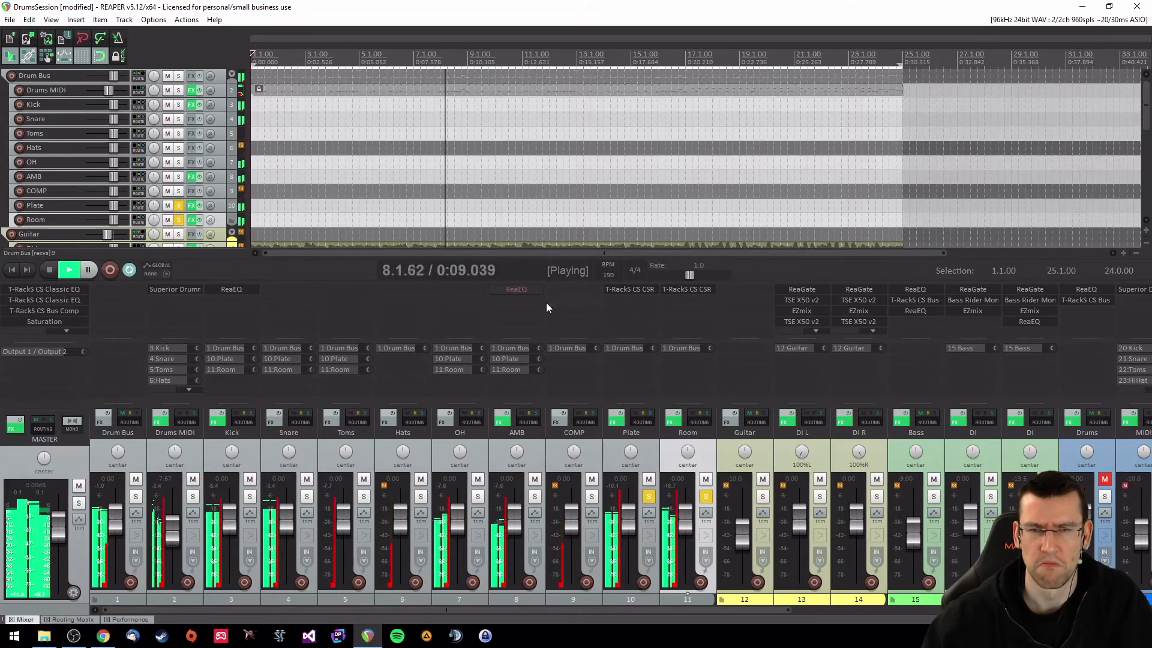
pyautogui.press('space')
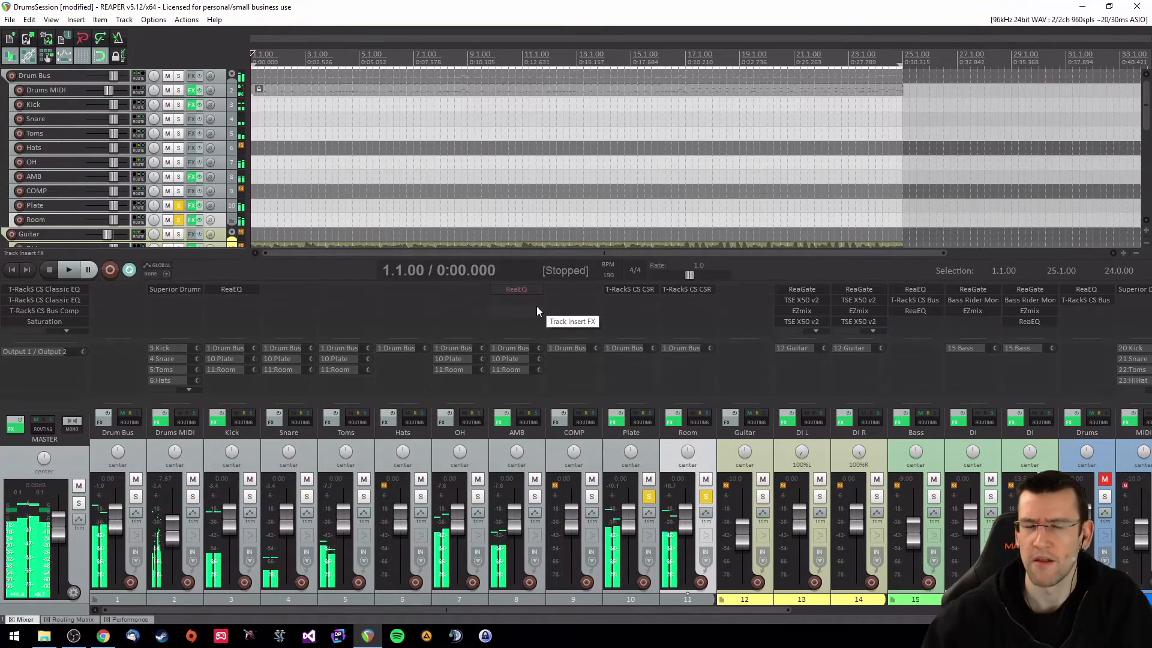
# Clear the Plate and Room solos, solo the Drum Bus and play the full drum mix with its reverb
pyautogui.click(648, 496)
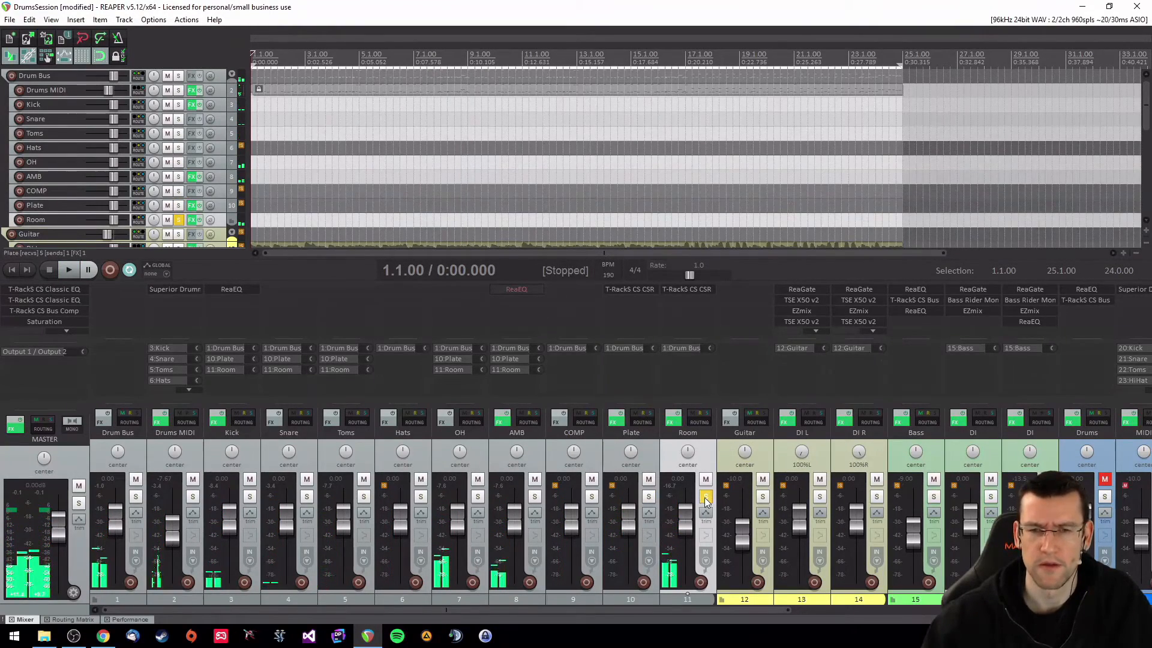
pyautogui.click(705, 496)
pyautogui.click(137, 496)
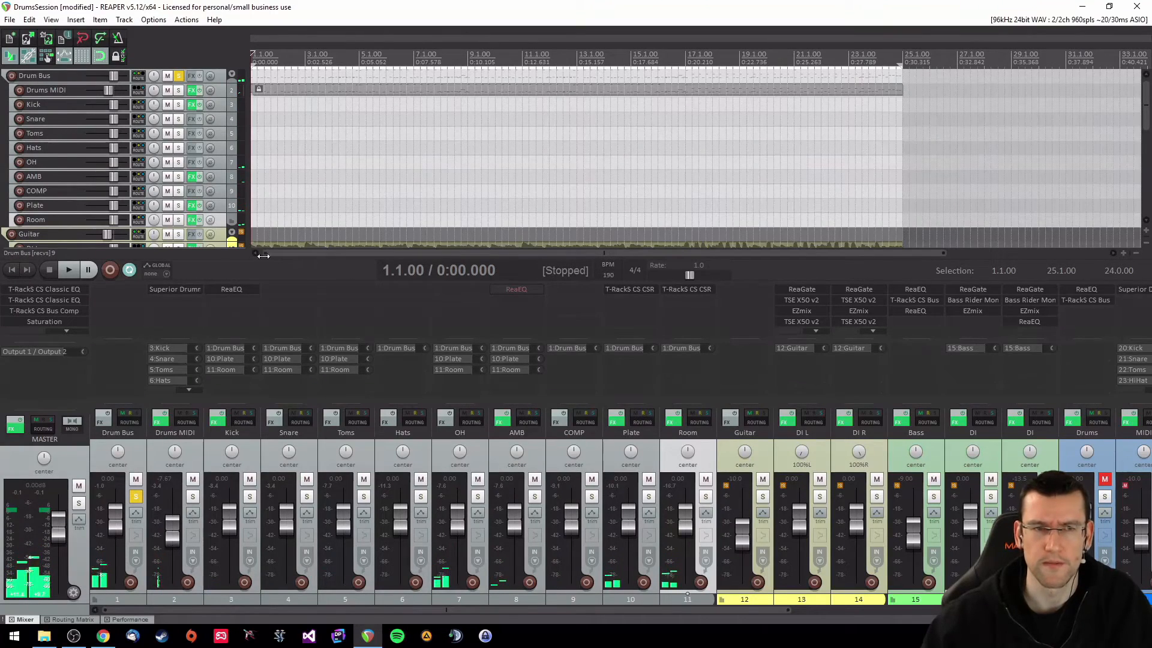
pyautogui.press('space')
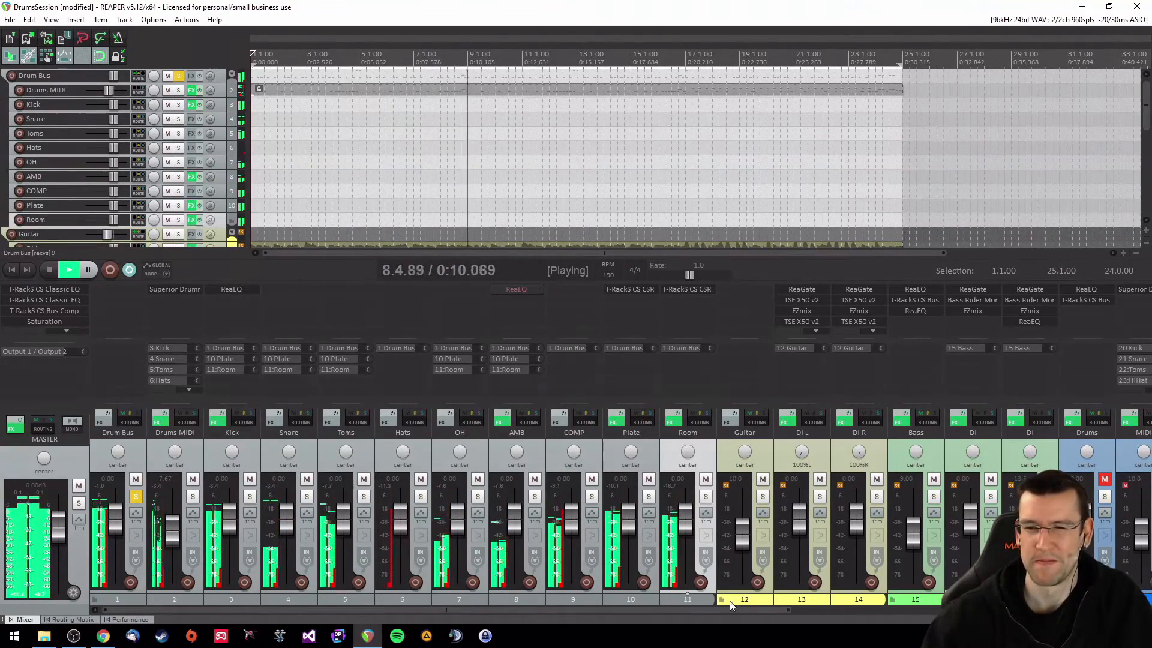
pyautogui.moveTo(688, 610)
pyautogui.mouseDown()
pyautogui.moveTo(1037, 610)
pyautogui.moveTo(678, 610)
pyautogui.mouseUp()
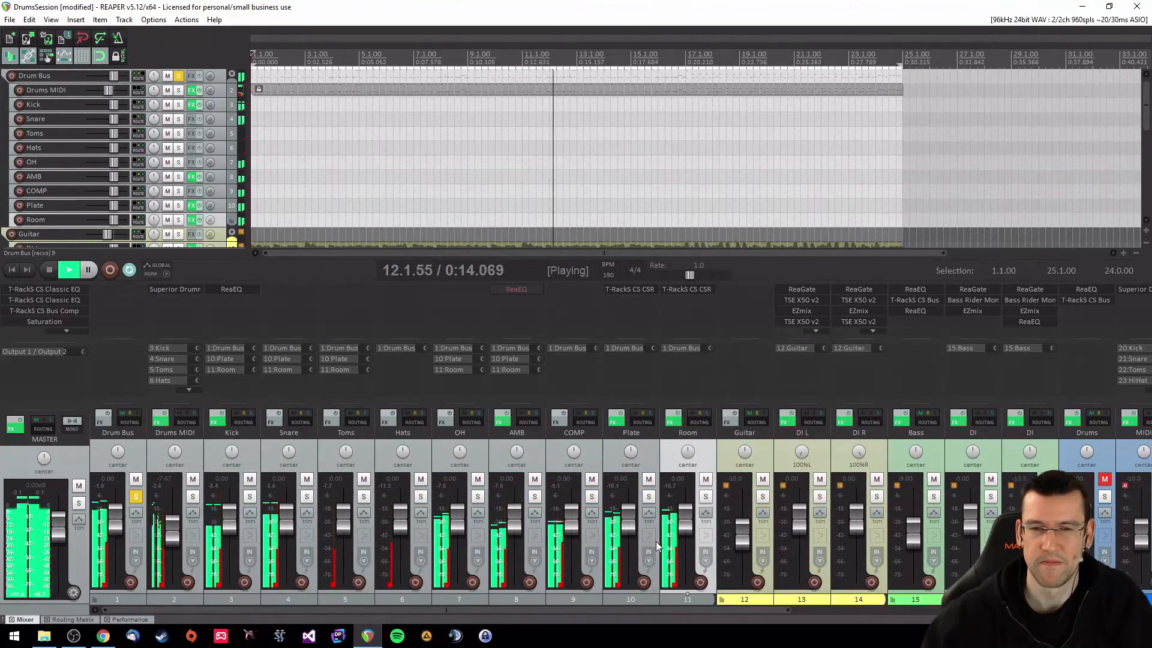
pyautogui.press('space')
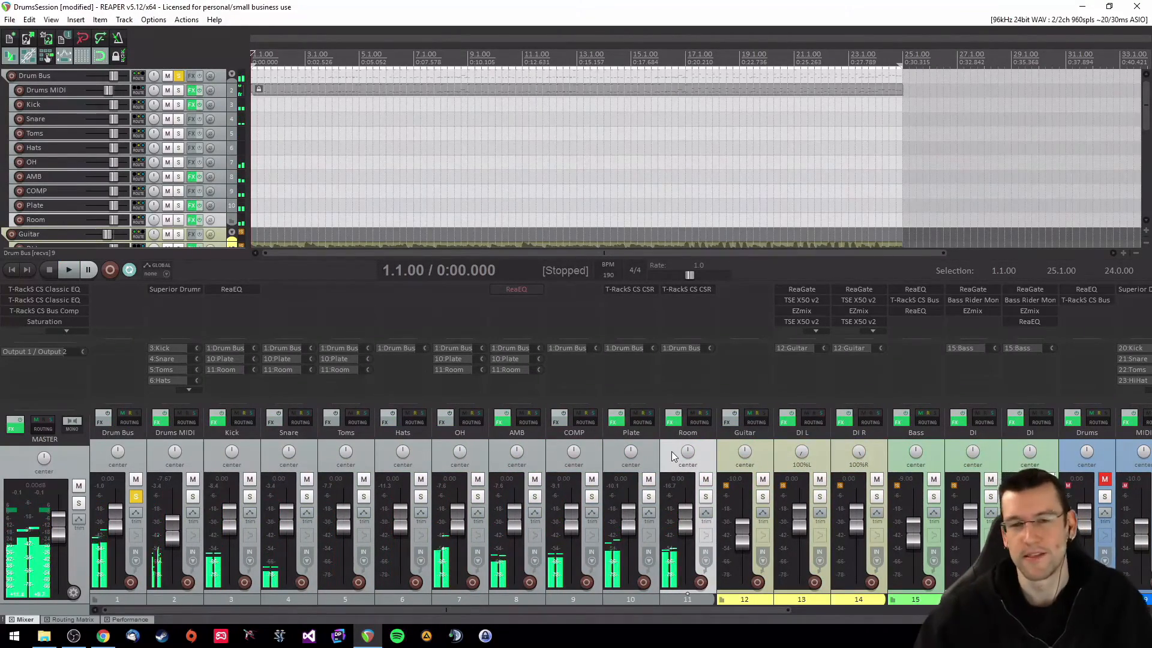
pyautogui.click(649, 450)
pyautogui.click(700, 451)
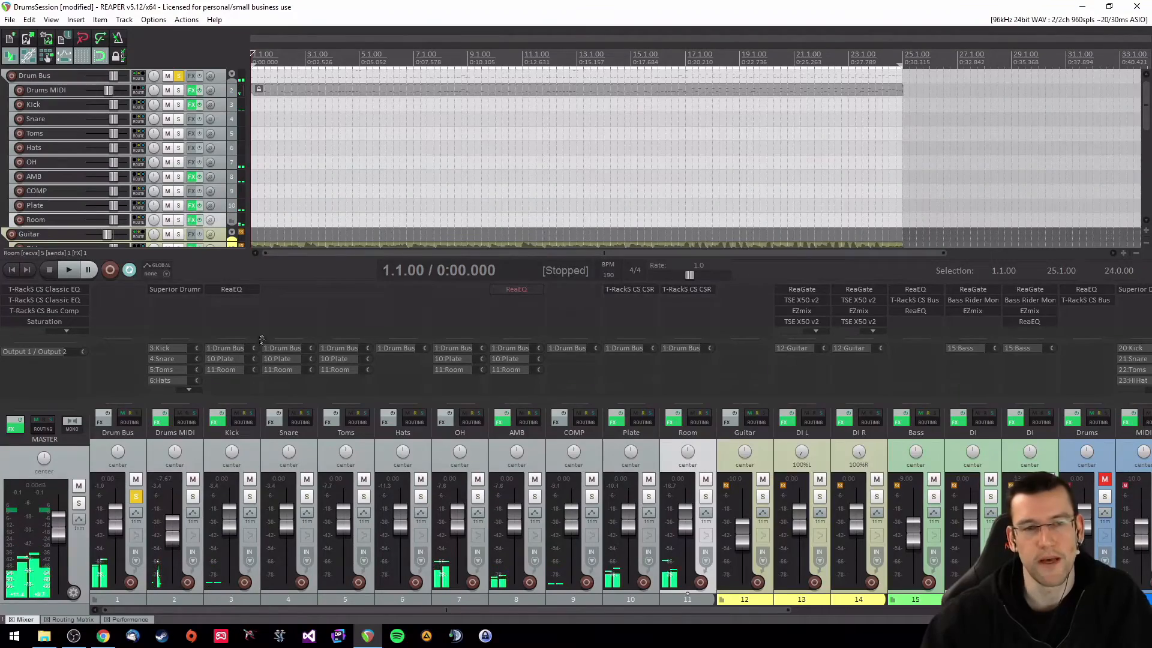
pyautogui.click(250, 458)
pyautogui.doubleClick(239, 297)
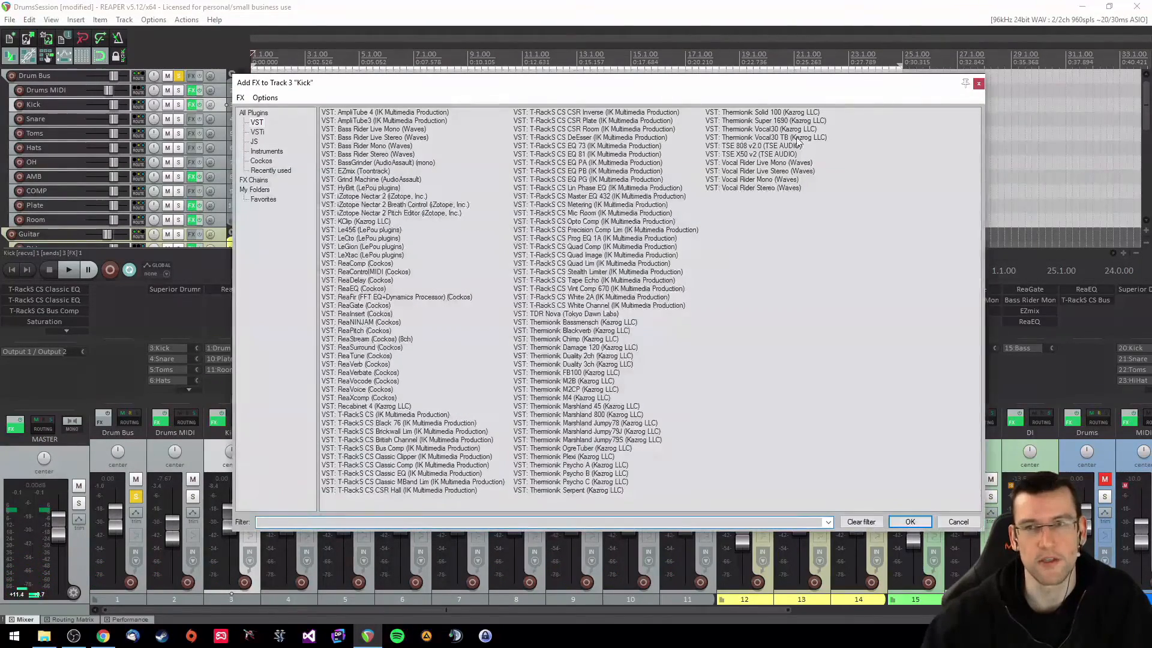
pyautogui.click(979, 84)
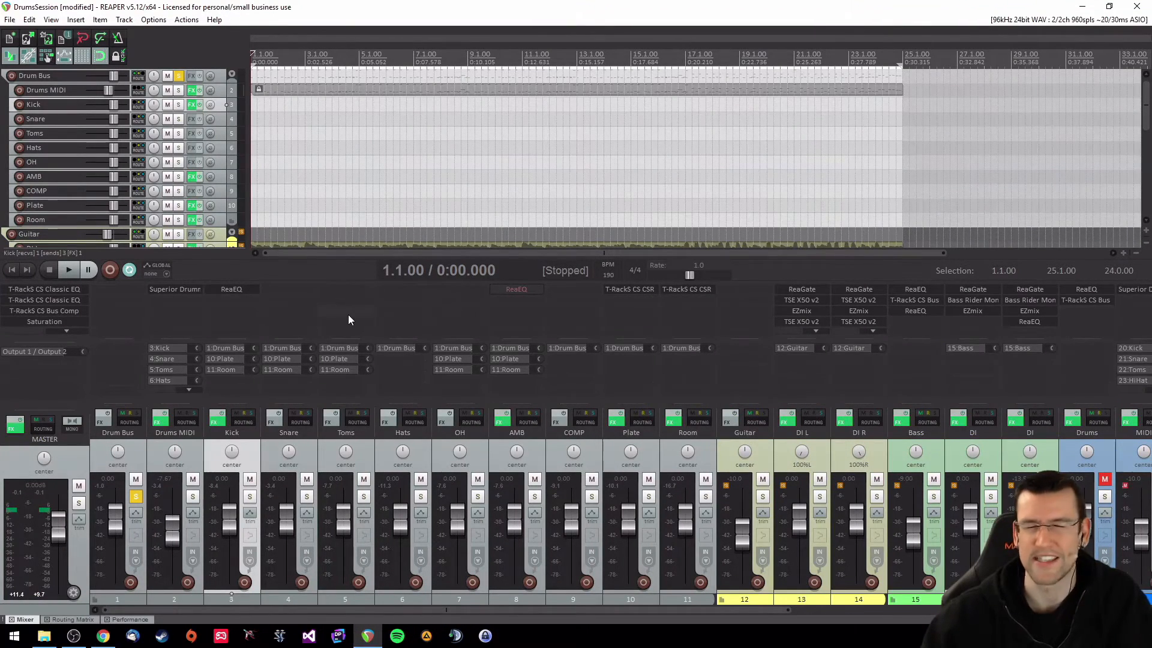
# Select the Plate and Room tracks together and lower both volumes to -inf dB during playback
pyautogui.click(652, 457)
pyautogui.keyDown('ctrl'); pyautogui.click(700, 599); pyautogui.keyUp('ctrl')
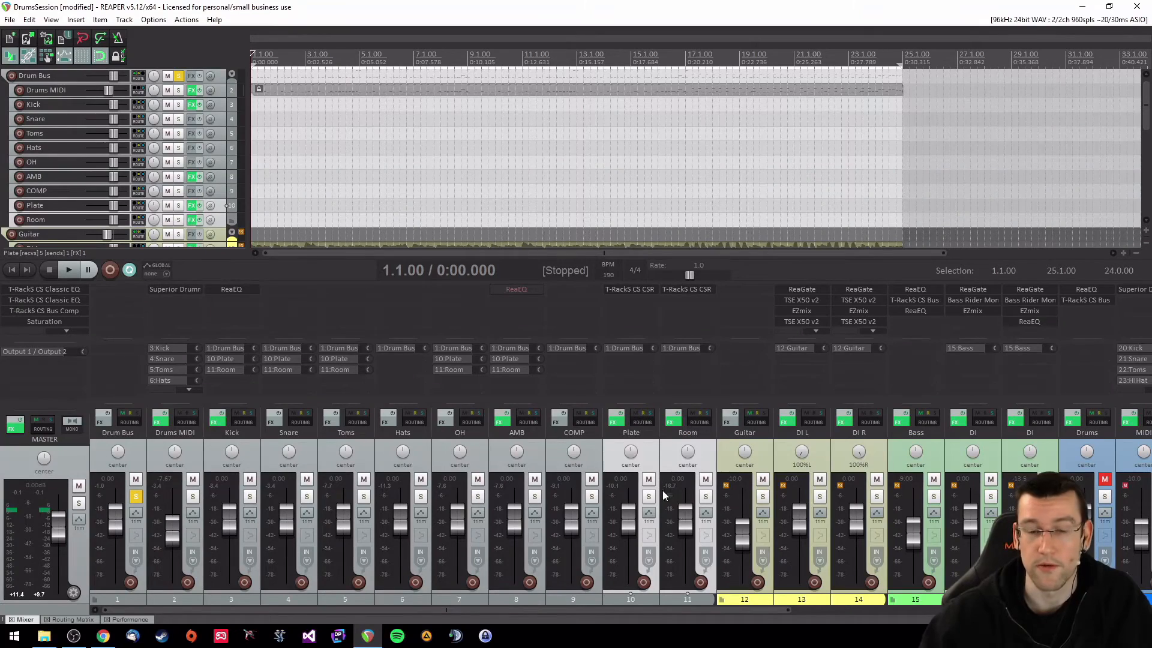
pyautogui.press('space')
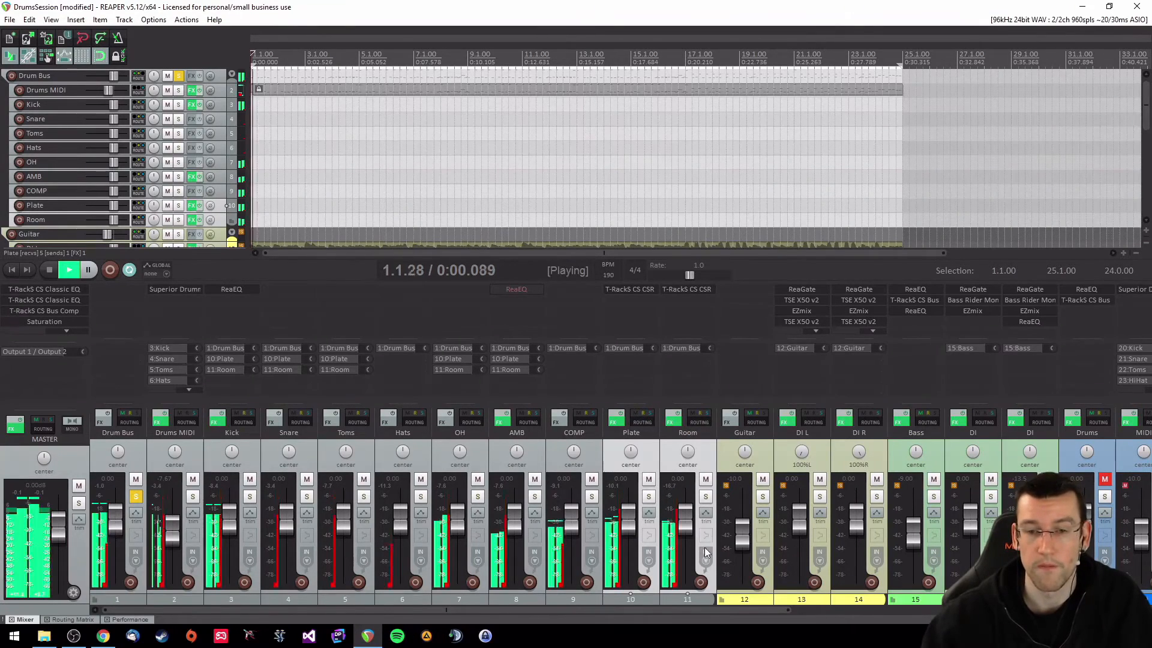
pyautogui.moveTo(688, 524); pyautogui.dragTo(682, 579)
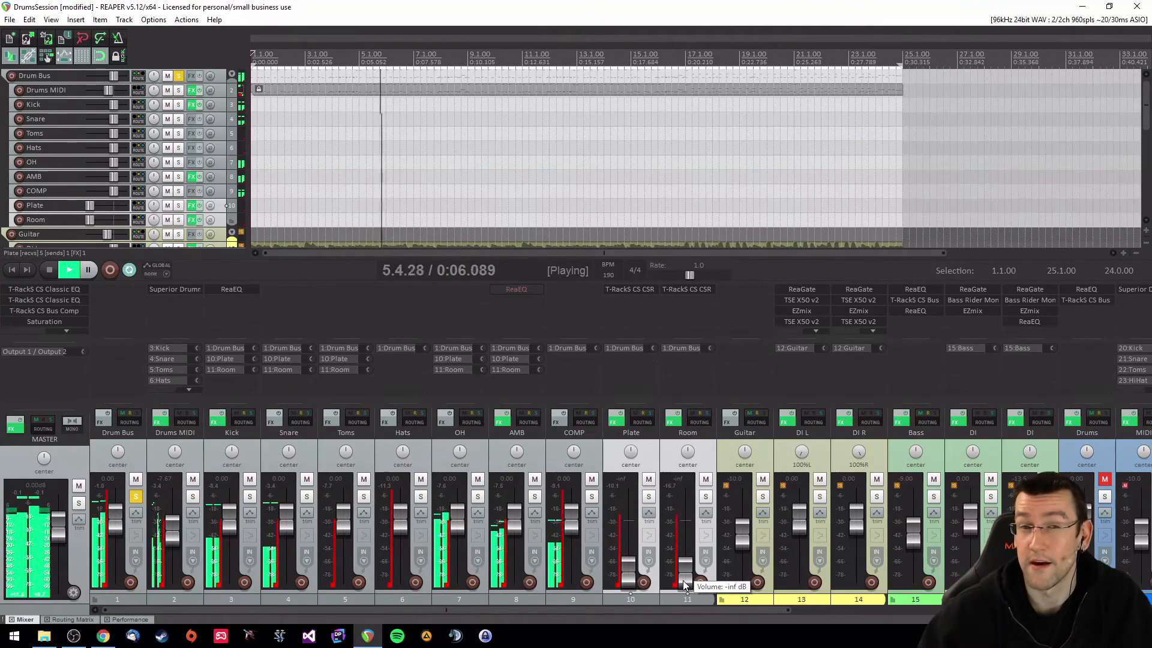
# Raise the Plate and Room volumes together to about -4.72 dB and stop playback
pyautogui.moveTo(683, 581); pyautogui.dragTo(681, 530)
pyautogui.press('space')
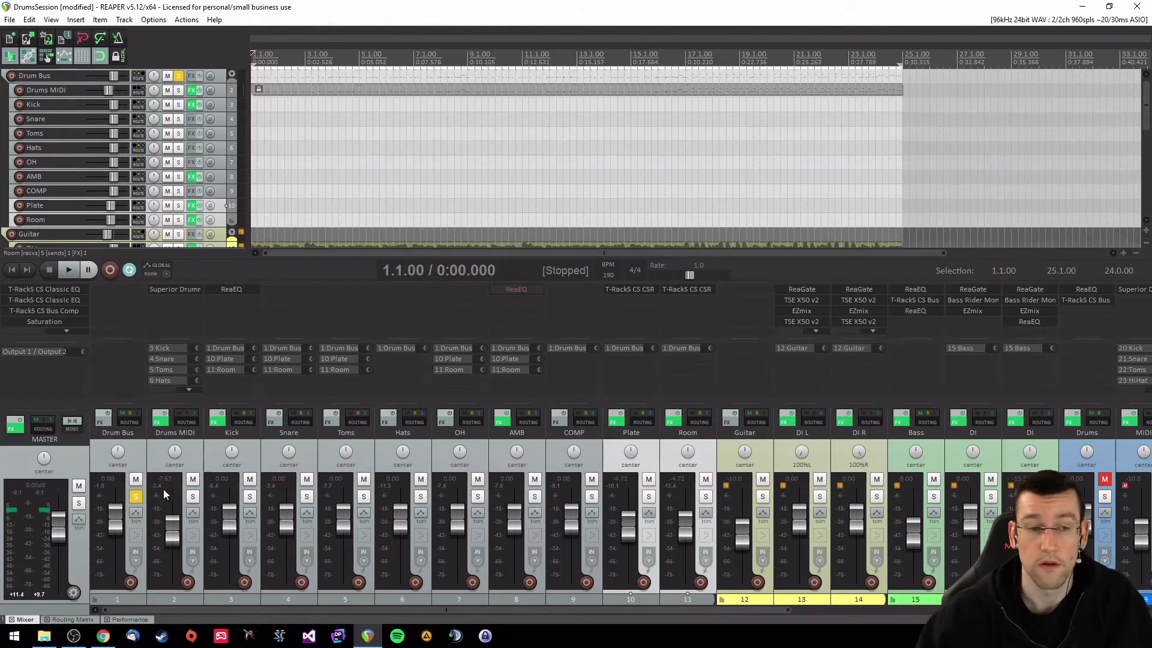
# Clear the Drum Bus solo, play the full mix and adjust the Plate and Room volumes together to about -4.27 dB
pyautogui.click(136, 498)
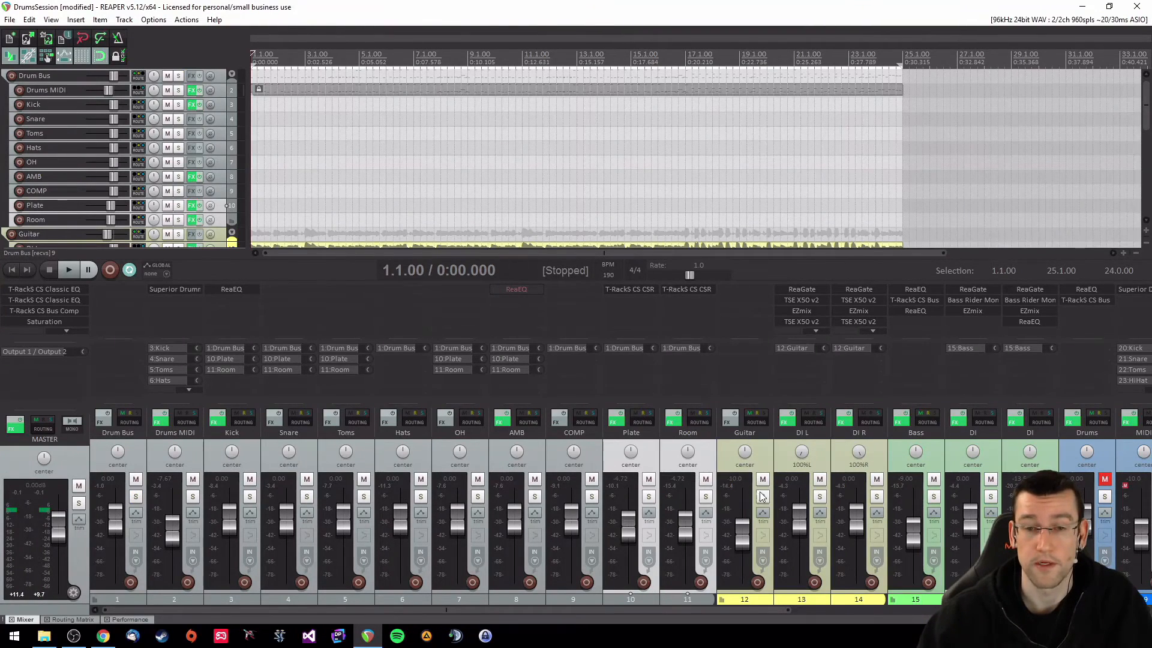
pyautogui.press('space')
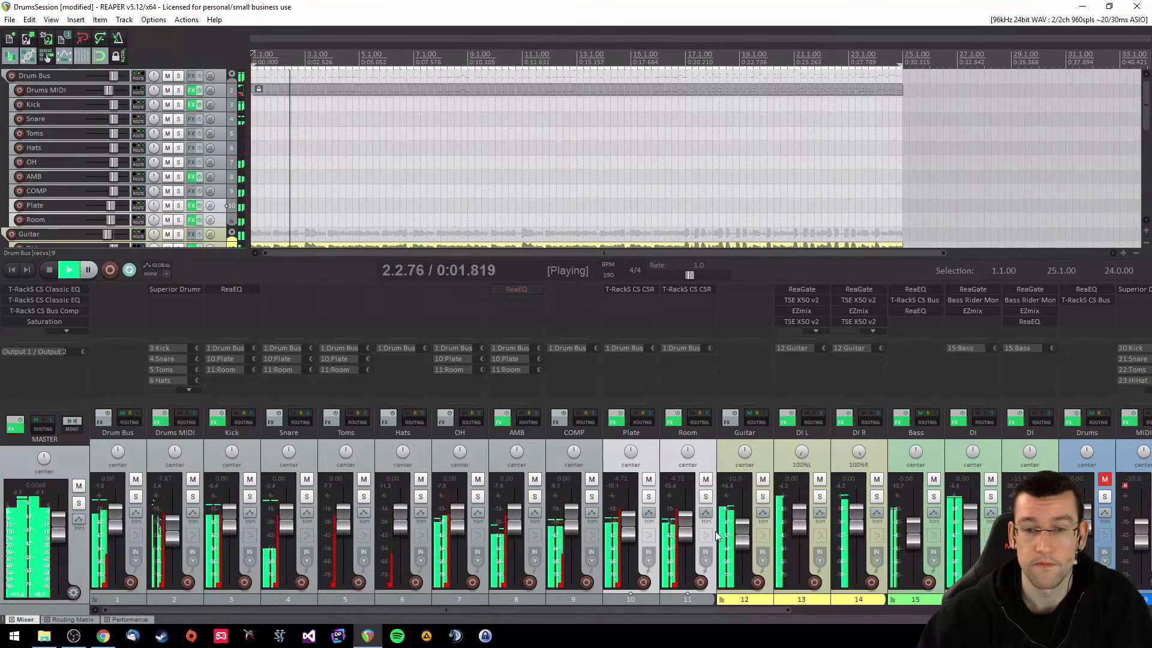
pyautogui.moveTo(686, 523); pyautogui.dragTo(688, 533)
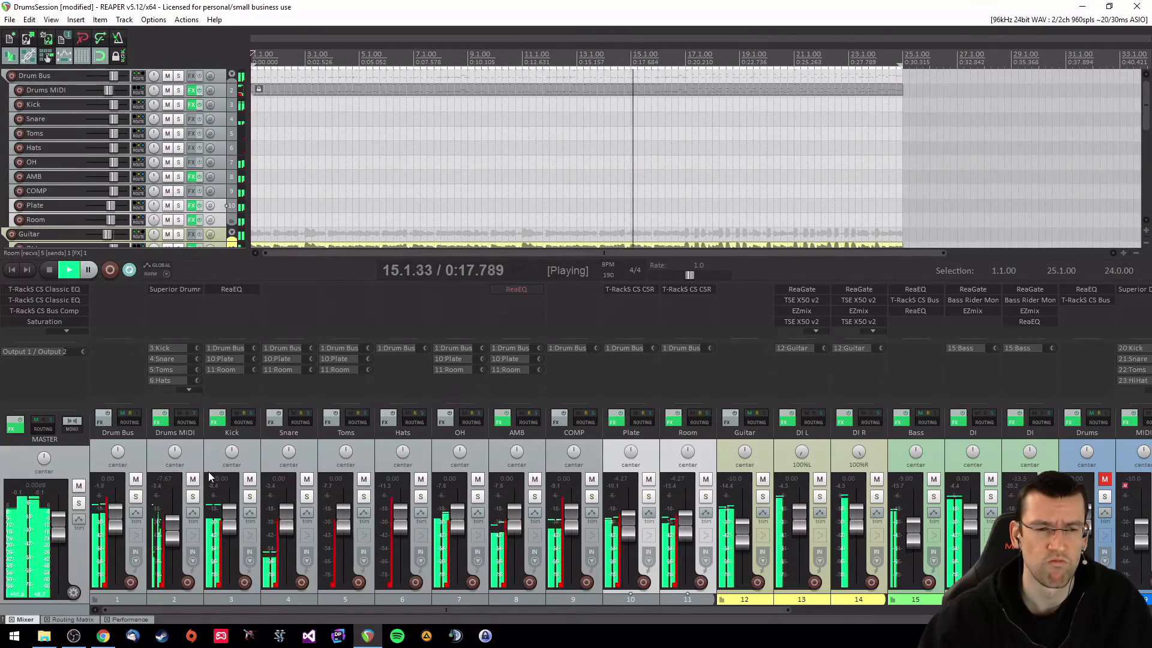
# Solo the Drum Bus and replay it from the start, clearing the solo during playback to compare the drums with the full mix
pyautogui.click(136, 497)
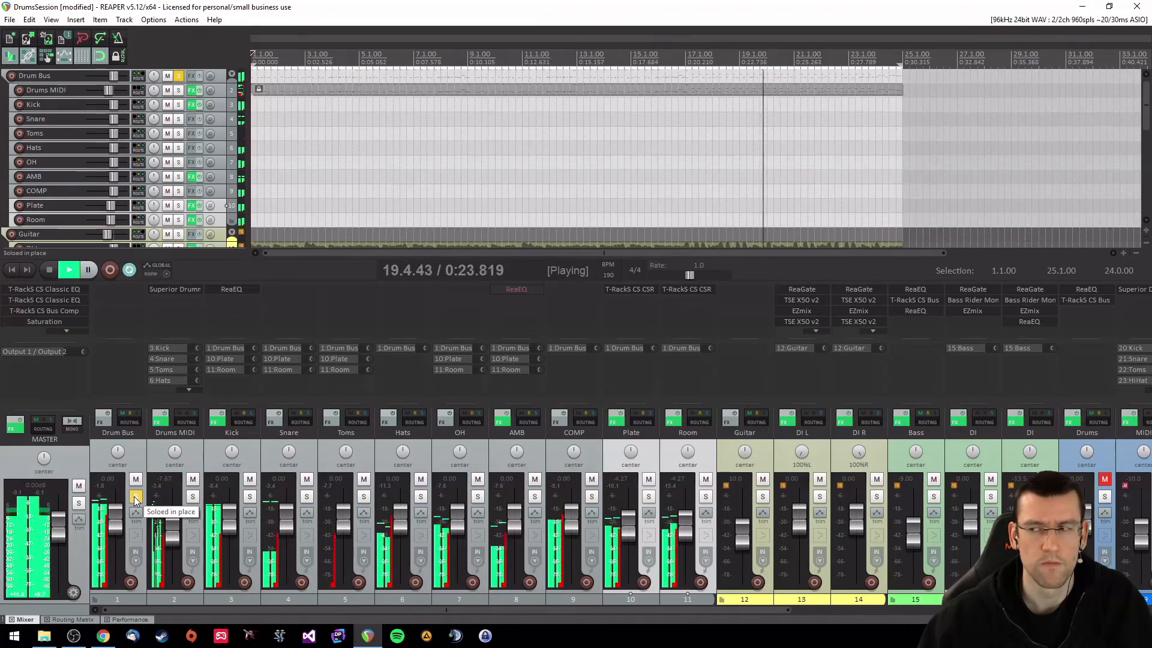
pyautogui.press('space')
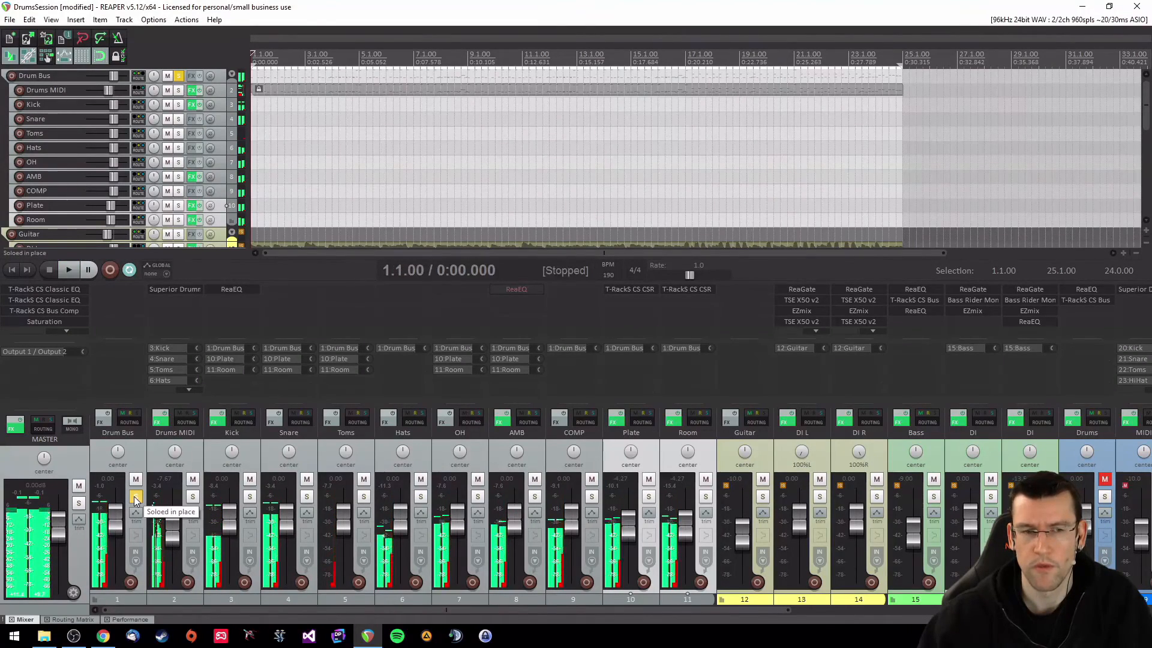
pyautogui.click(254, 105)
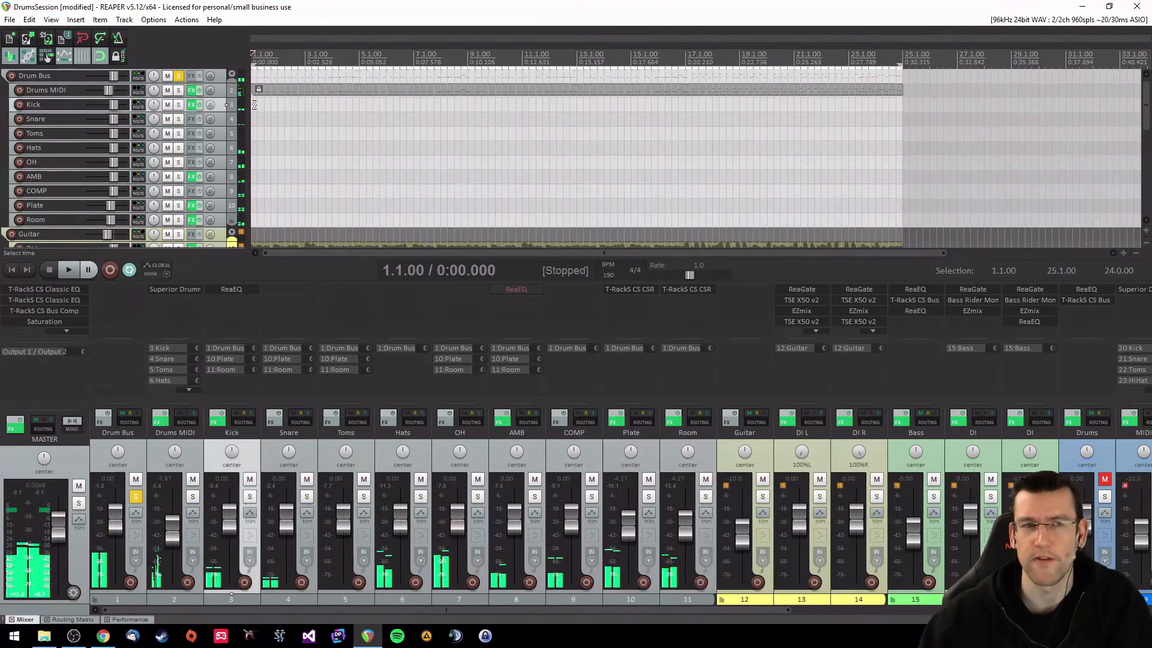
pyautogui.press('space')
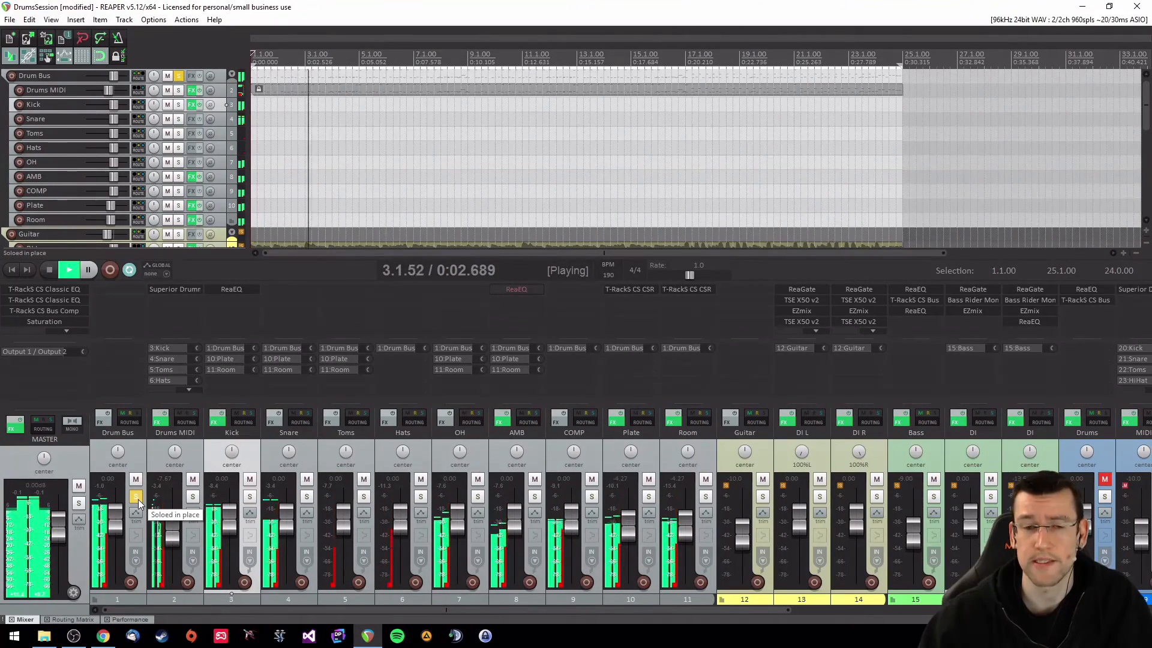
pyautogui.click(137, 499)
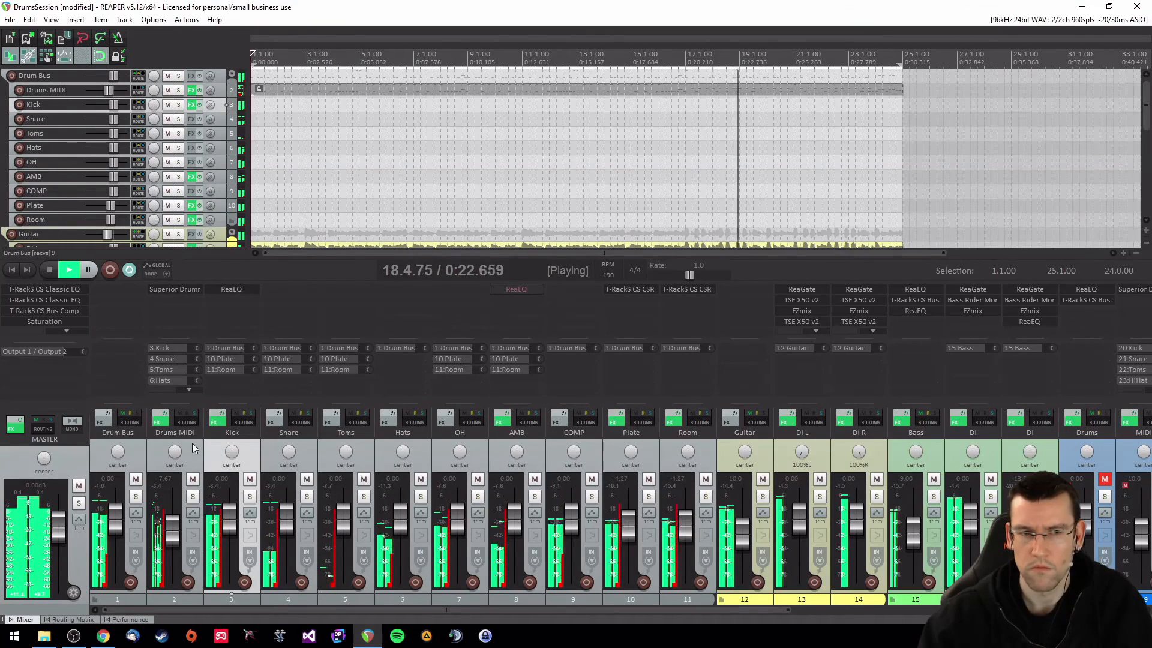
# Lower the Drums MIDI track's volume to exactly -10 dB and close its routing window
pyautogui.moveTo(168, 527); pyautogui.dragTo(168, 532)
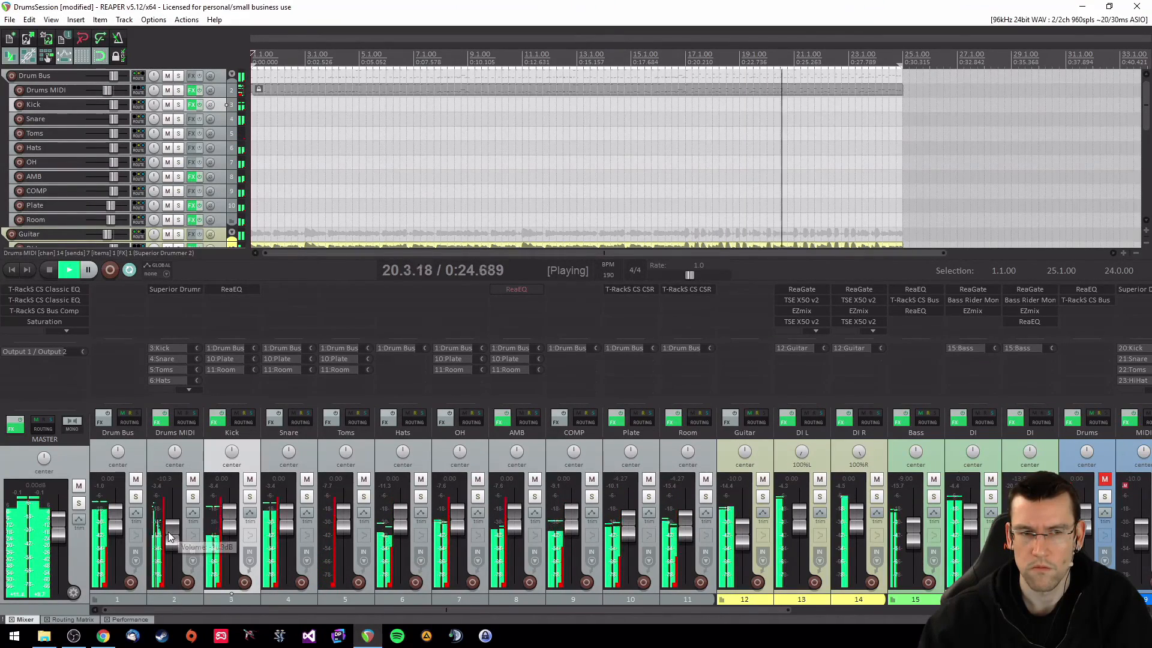
pyautogui.rightClick(172, 533)
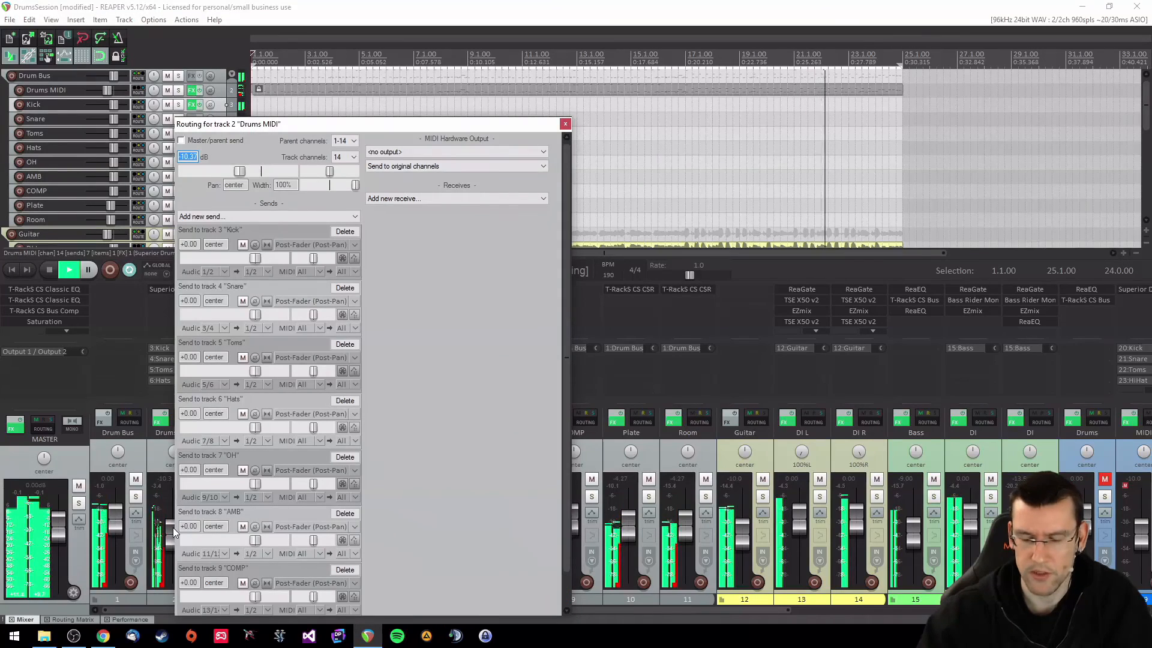
pyautogui.write('-10')
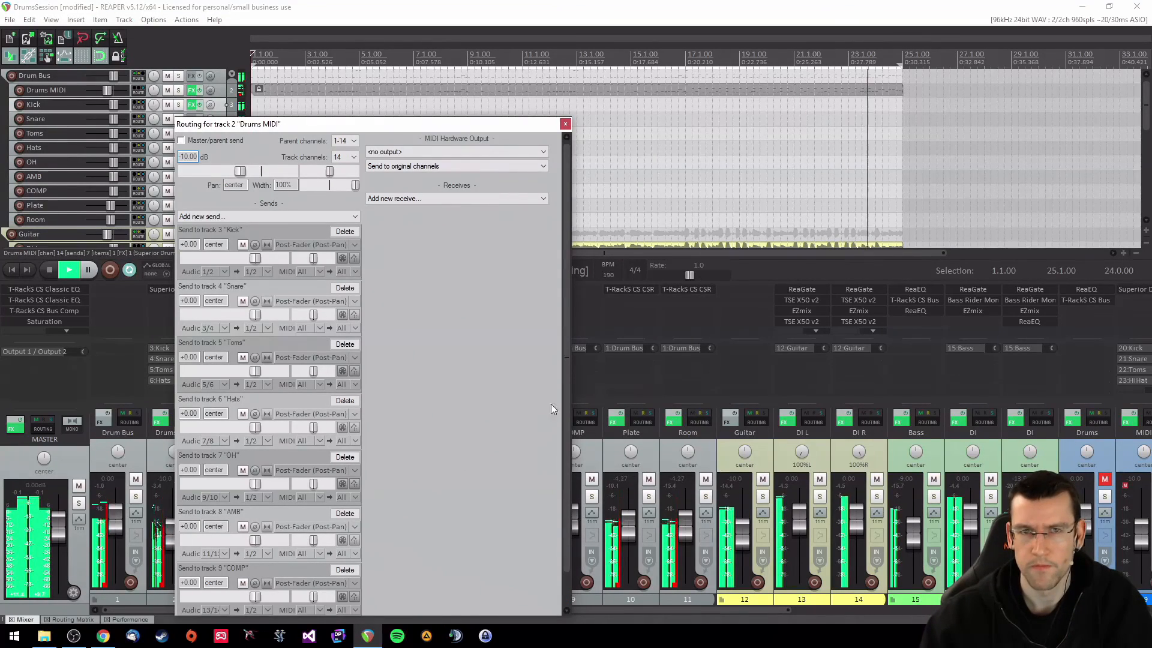
pyautogui.press('Escape')
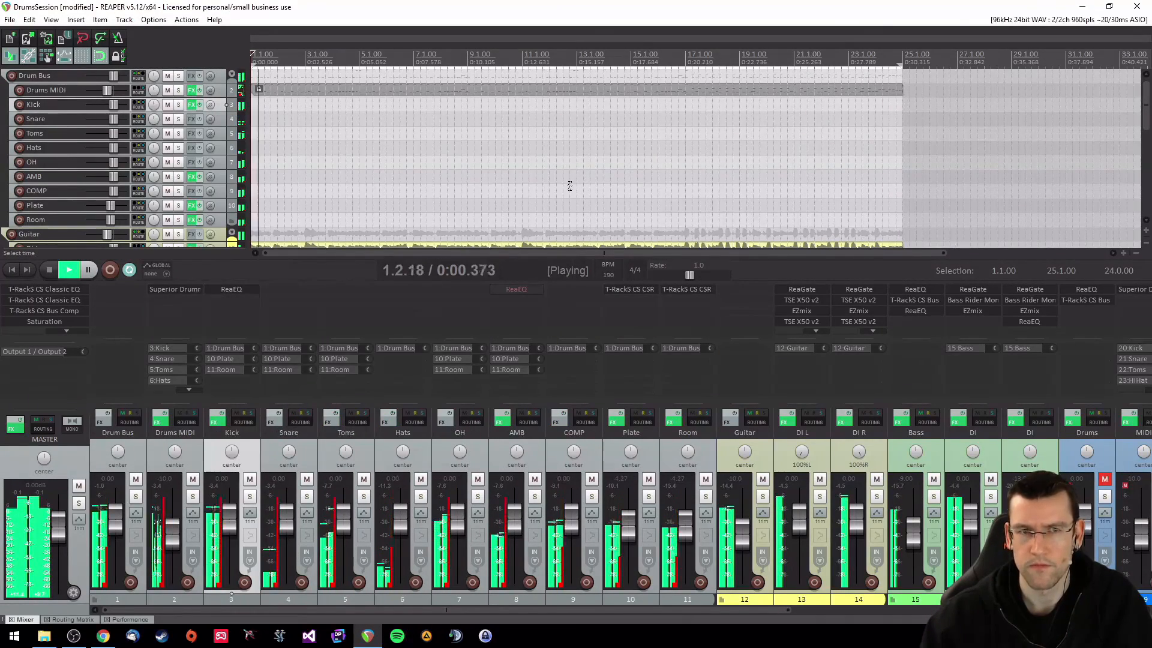